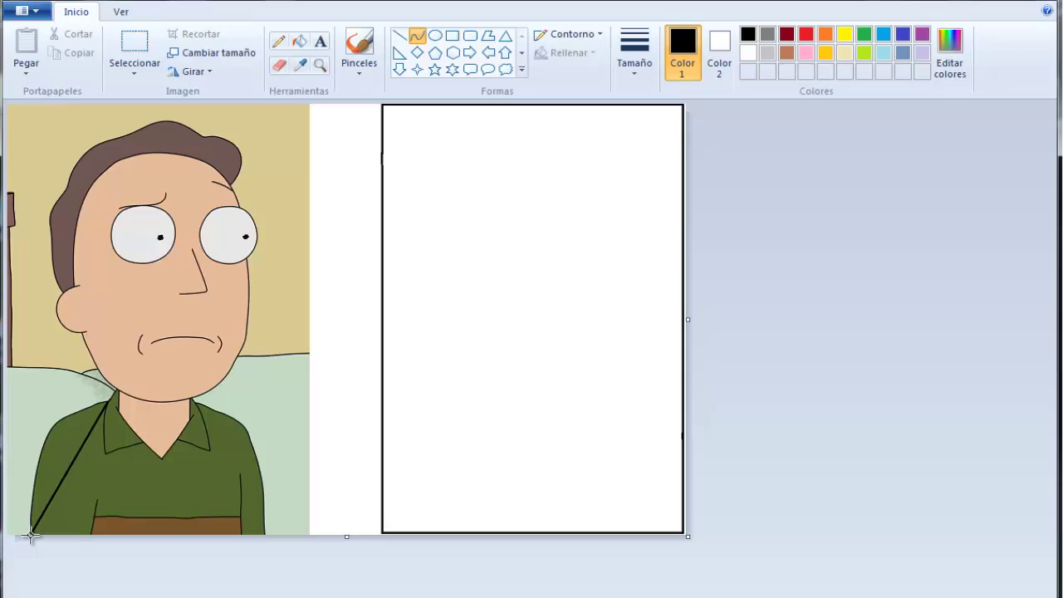
Trace the left shoulder and sleeve outline of the cartoon man with the Curve tool and place it in the blank frame.
{"action": "left_click_drag", "start_coordinate": [63, 496], "coordinate": [43, 419]}
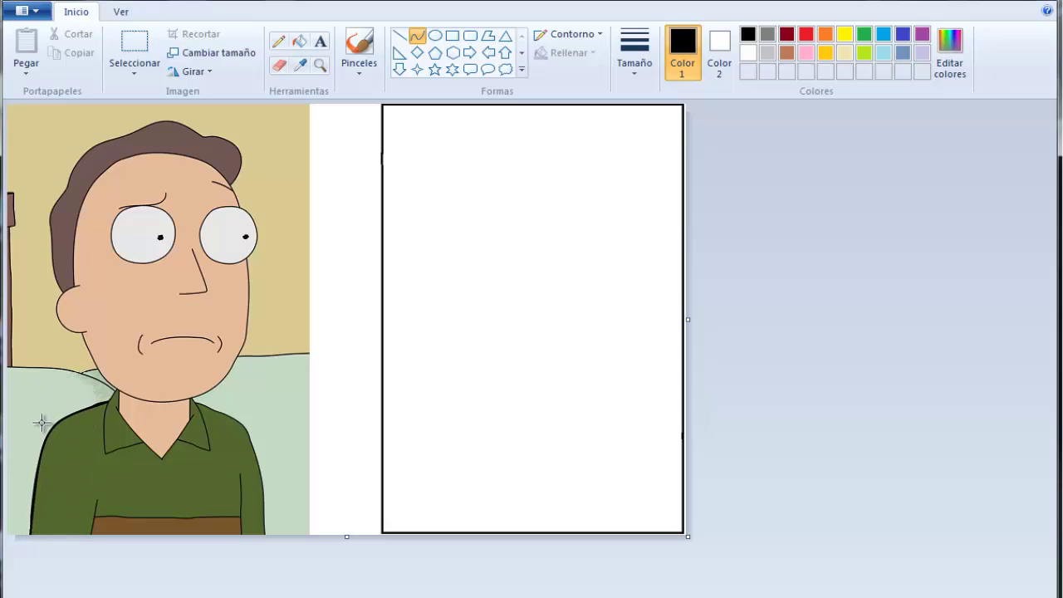
{"action": "left_click_drag", "start_coordinate": [64, 420], "coordinate": [414, 428]}
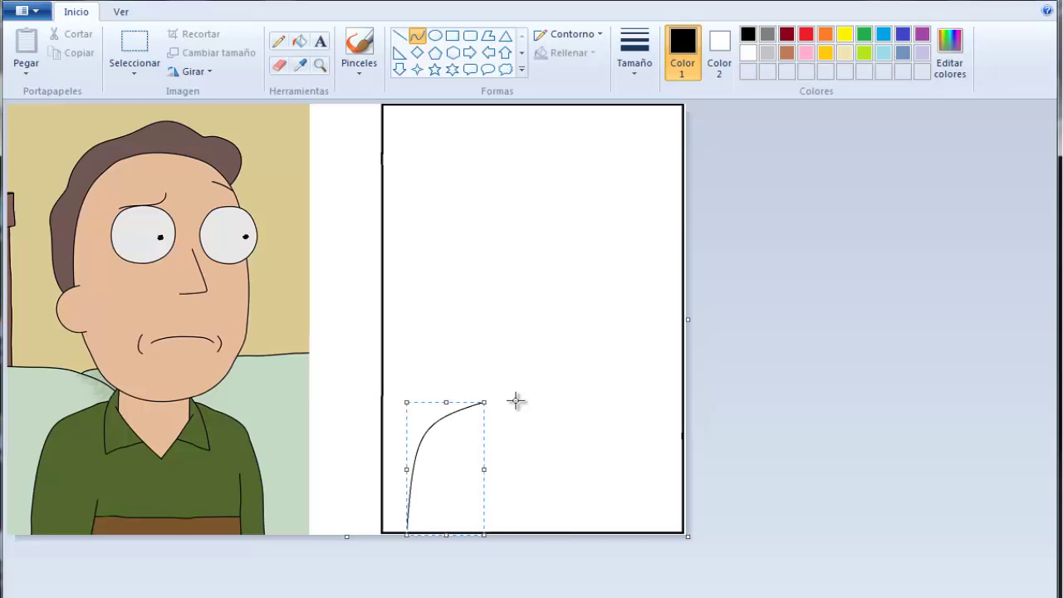
{"action": "left_click", "coordinate": [258, 258]}
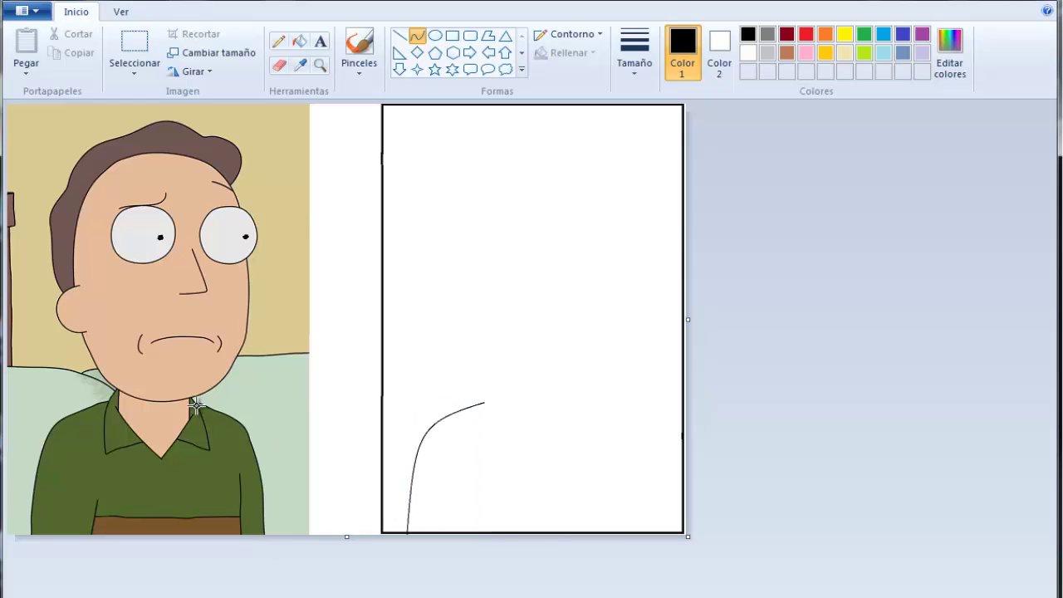
Trace the right shoulder and sleeve outline as a curve and move it across to the matching place in the blank frame.
{"action": "left_click_drag", "start_coordinate": [193, 402], "coordinate": [275, 556]}
{"action": "key", "text": "Right"}
{"action": "key", "text": "Right"}
{"action": "key", "text": "Right"}
{"action": "key", "text": "Right"}
{"action": "key", "text": "Right"}
{"action": "key", "text": "Right"}
{"action": "key", "text": "Right"}
{"action": "key", "text": "Right"}
{"action": "key", "text": "Right"}
{"action": "key", "text": "Right"}
{"action": "key", "text": "Right"}
{"action": "key", "text": "Right"}
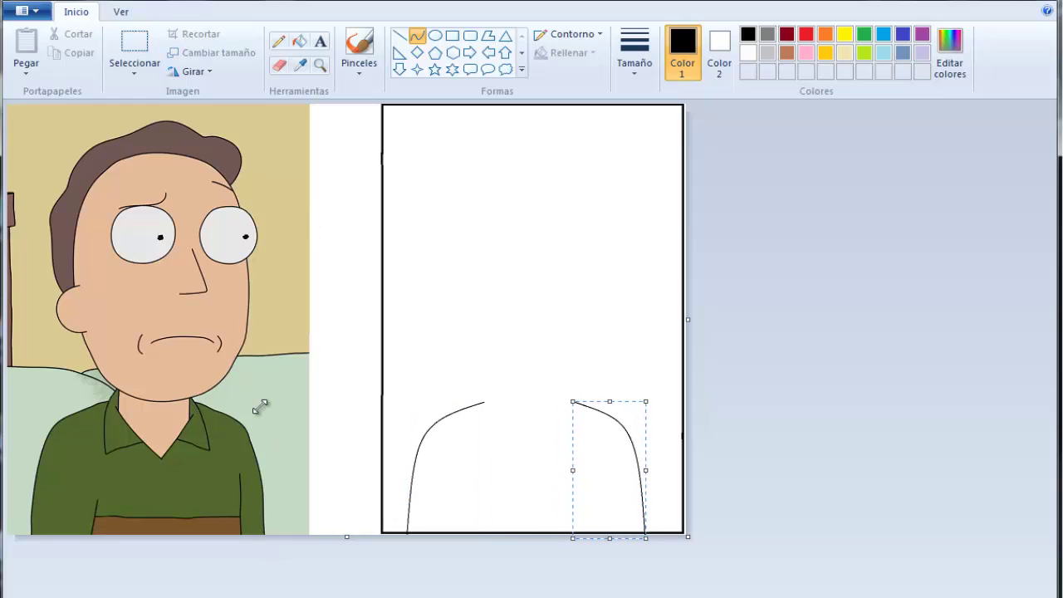
{"action": "key", "text": "Left"}
{"action": "key", "text": "Left"}
{"action": "key", "text": "Left"}
{"action": "key", "text": "Left"}
{"action": "key", "text": "Left"}
{"action": "key", "text": "Left"}
{"action": "key", "text": "Left"}
{"action": "key", "text": "Left"}
Place the traced outer edge of the right collar flap in the blank frame, meeting the inner end of the right shoulder.
{"action": "key", "text": "Right"}
{"action": "key", "text": "Right"}
{"action": "key", "text": "Right"}
{"action": "key", "text": "Right"}
{"action": "key", "text": "Right"}
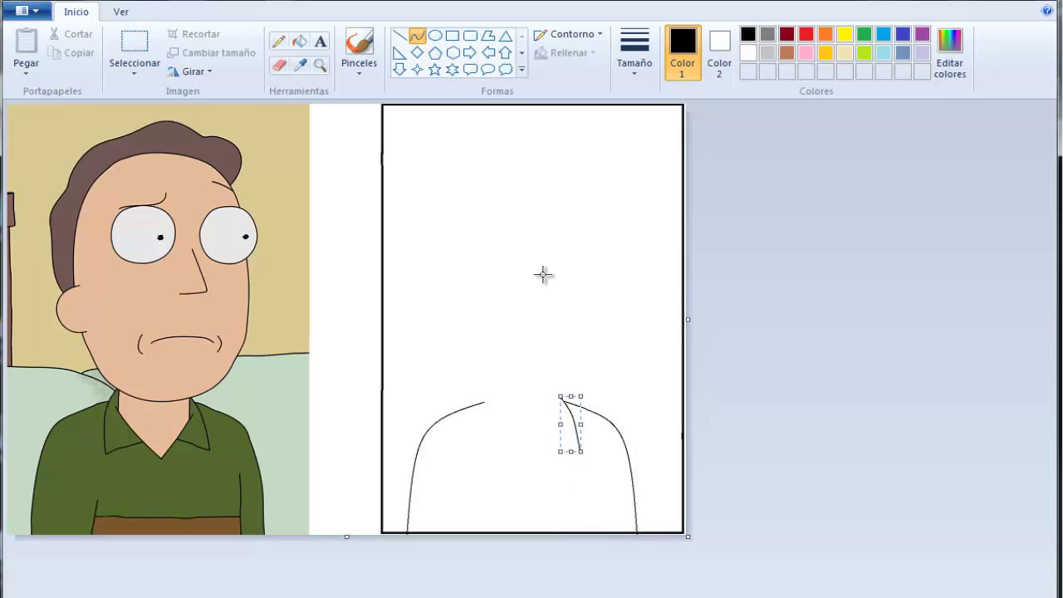
{"action": "key", "text": "Left"}
{"action": "key", "text": "Left"}
{"action": "key", "text": "Left"}
{"action": "key", "text": "Left"}
{"action": "key", "text": "Left"}
Trace the right collar flap's lower edge and the left flap's outer edge, and place both in the blank frame.
{"action": "left_click", "coordinate": [209, 450]}
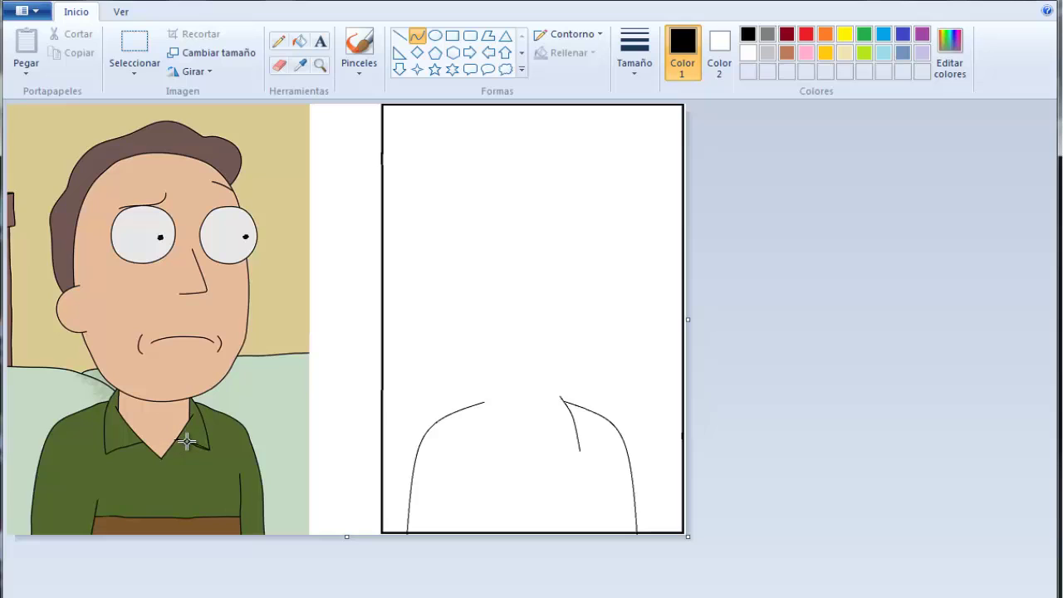
{"action": "left_click", "coordinate": [188, 440]}
{"action": "key", "text": "Right"}
{"action": "key", "text": "Right"}
{"action": "key", "text": "Right"}
{"action": "key", "text": "Right"}
{"action": "key", "text": "Right"}
{"action": "key", "text": "Right"}
{"action": "key", "text": "Right"}
{"action": "key", "text": "Right"}
{"action": "key", "text": "Right"}
{"action": "key", "text": "Right"}
{"action": "key", "text": "Right"}
{"action": "key", "text": "Right"}
{"action": "key", "text": "Right"}
{"action": "key", "text": "Right"}
{"action": "key", "text": "Right"}
{"action": "key", "text": "Right"}
{"action": "key", "text": "Right"}
{"action": "key", "text": "Right"}
{"action": "key", "text": "Right"}
{"action": "key", "text": "Right"}
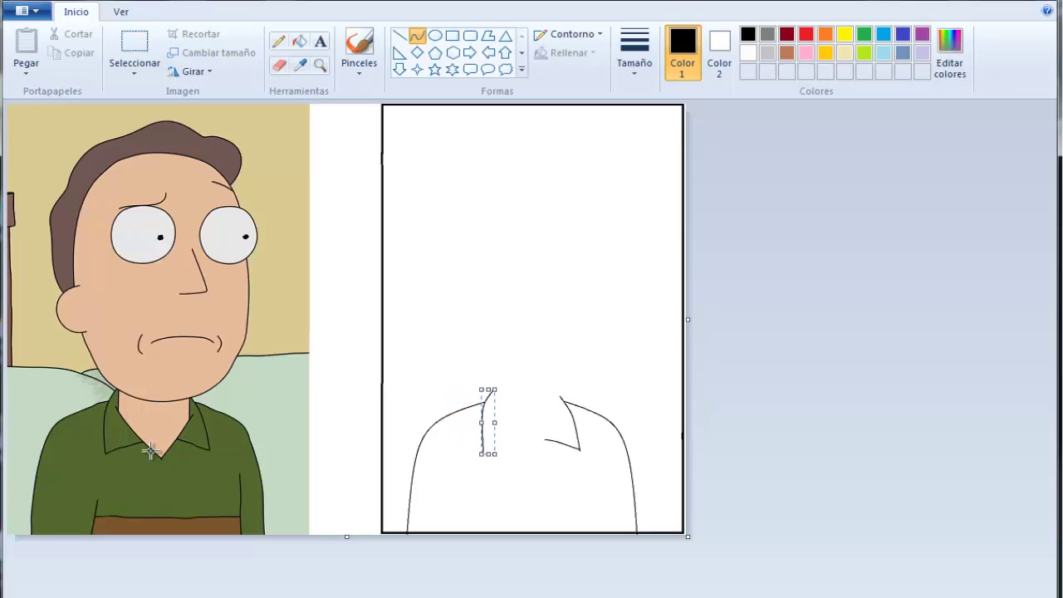
{"action": "left_click", "coordinate": [100, 457]}
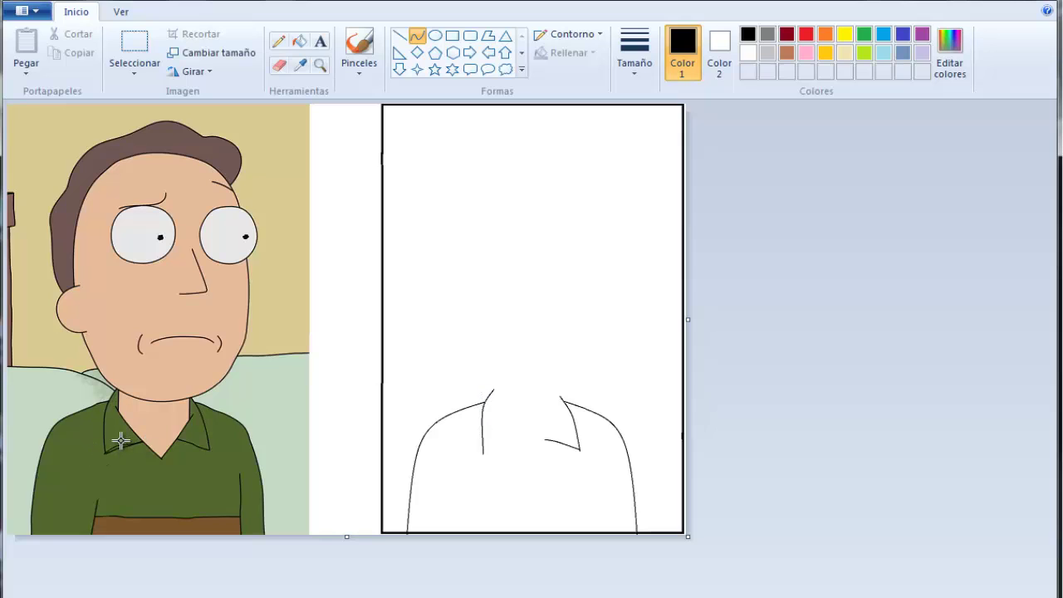
Trace the left collar flap's lower edge and the right side of the V-neckline, and place both in the blank frame.
{"action": "left_click_drag", "start_coordinate": [106, 453], "coordinate": [142, 443]}
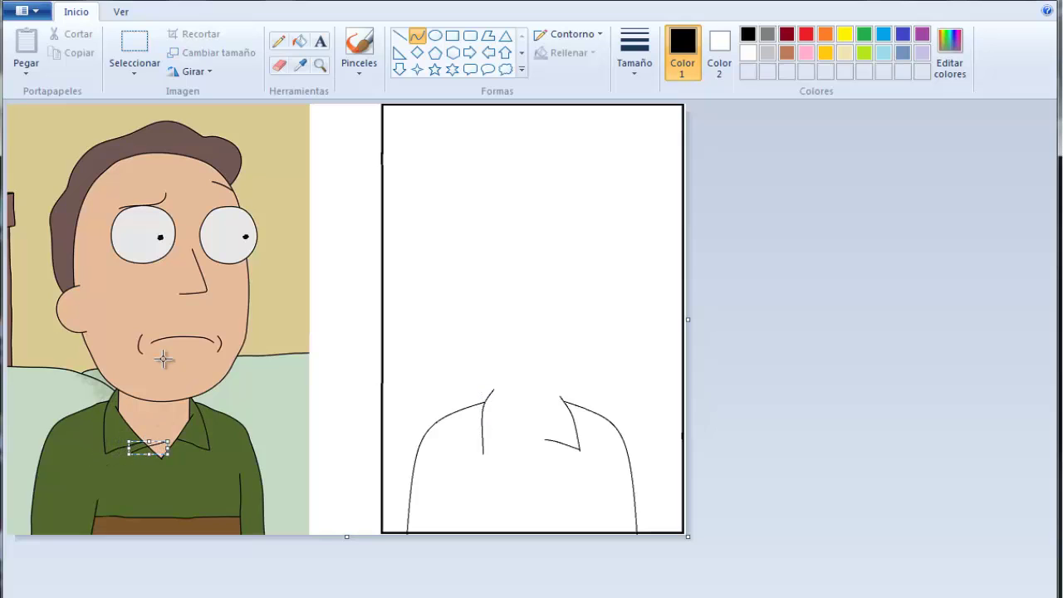
{"action": "key", "text": "Right"}
{"action": "key", "text": "Right"}
{"action": "key", "text": "Right"}
{"action": "key", "text": "Right"}
{"action": "key", "text": "Right"}
{"action": "key", "text": "Right"}
{"action": "key", "text": "Right"}
{"action": "key", "text": "Right"}
{"action": "key", "text": "Right"}
{"action": "key", "text": "Right"}
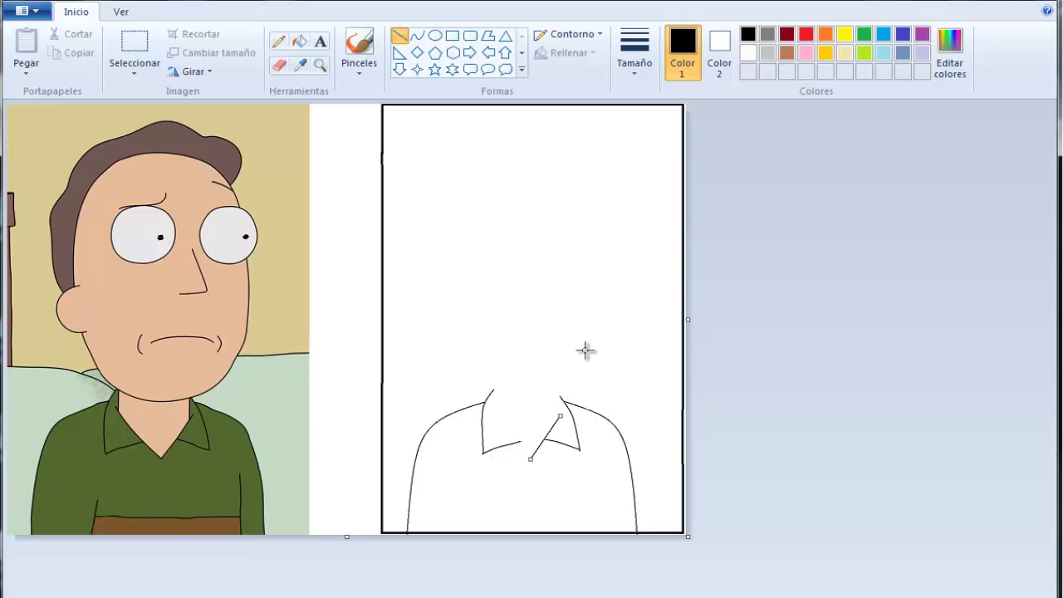
Move the traced left side of the V-neckline into the blank frame and align it between the collar flaps, crossing the right side's lower end.
{"action": "key", "text": "Right"}
{"action": "key", "text": "Right"}
{"action": "key", "text": "Right"}
{"action": "key", "text": "Right"}
{"action": "key", "text": "Right"}
{"action": "key", "text": "Right"}
{"action": "key", "text": "Right"}
{"action": "key", "text": "Right"}
{"action": "key", "text": "Right"}
{"action": "key", "text": "Right"}
{"action": "key", "text": "Right"}
{"action": "key", "text": "Right"}
{"action": "key", "text": "Right"}
{"action": "key", "text": "Right"}
{"action": "key", "text": "Right"}
{"action": "key", "text": "Right"}
{"action": "key", "text": "Right"}
{"action": "key", "text": "Right"}
{"action": "key", "text": "Right"}
{"action": "key", "text": "Right"}
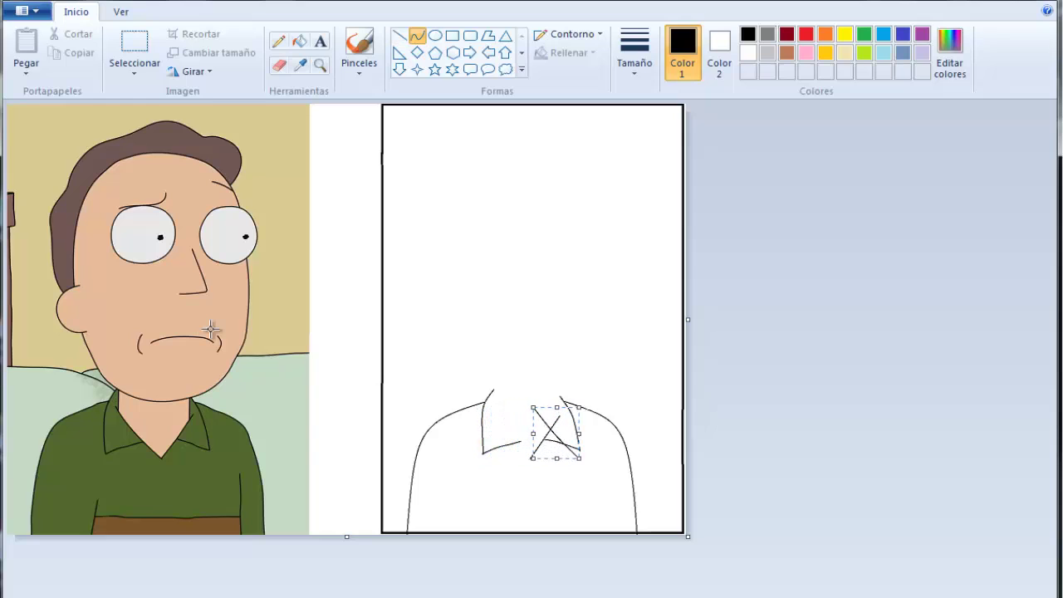
{"action": "key", "text": "Right"}
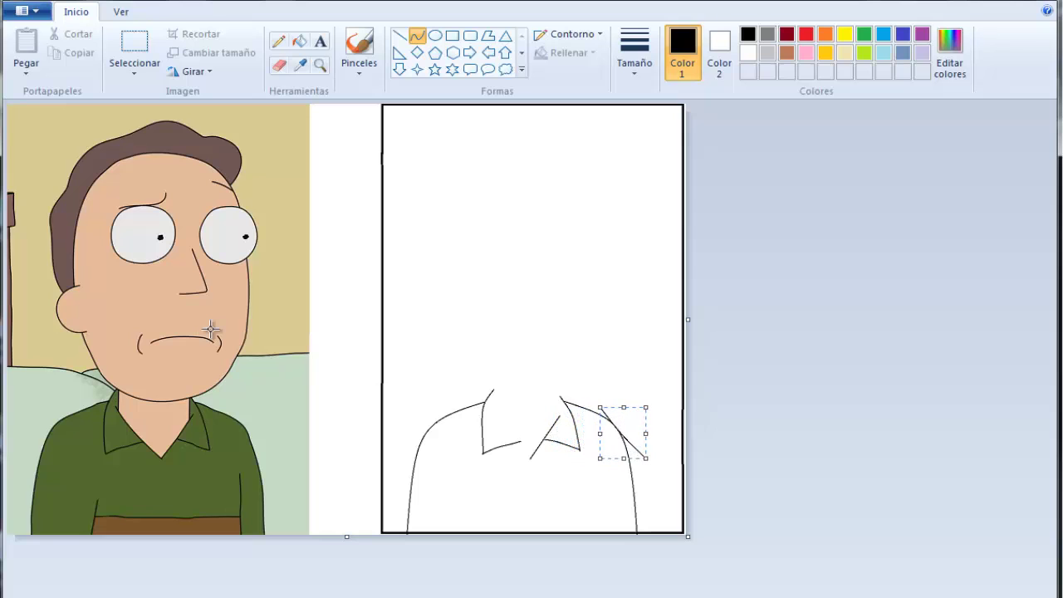
{"action": "key", "text": "Right"}
{"action": "key", "text": "Right"}
{"action": "key", "text": "Right"}
{"action": "key", "text": "Right"}
{"action": "key", "text": "Right"}
{"action": "key", "text": "Right"}
{"action": "key", "text": "Right"}
{"action": "key", "text": "Right"}
{"action": "key", "text": "Left"}
{"action": "key", "text": "Left"}
{"action": "key", "text": "Left"}
{"action": "key", "text": "Left"}
{"action": "key", "text": "Left"}
{"action": "key", "text": "Left"}
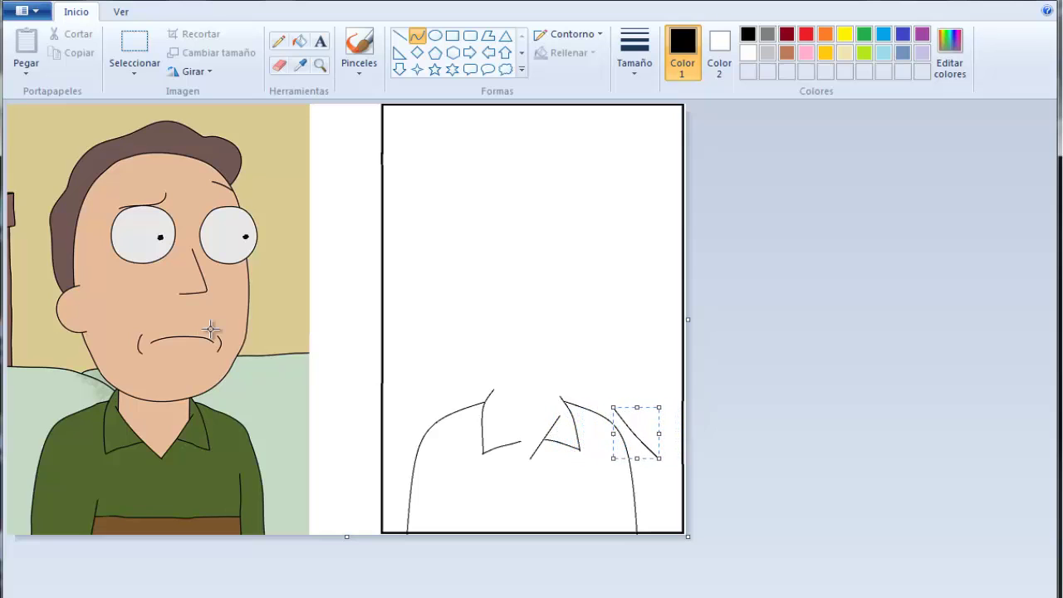
{"action": "key", "text": "Left"}
{"action": "key", "text": "Left"}
{"action": "key", "text": "Left"}
{"action": "key", "text": "Left"}
{"action": "key", "text": "Left"}
{"action": "key", "text": "Left"}
{"action": "key", "text": "Left"}
{"action": "key", "text": "Left"}
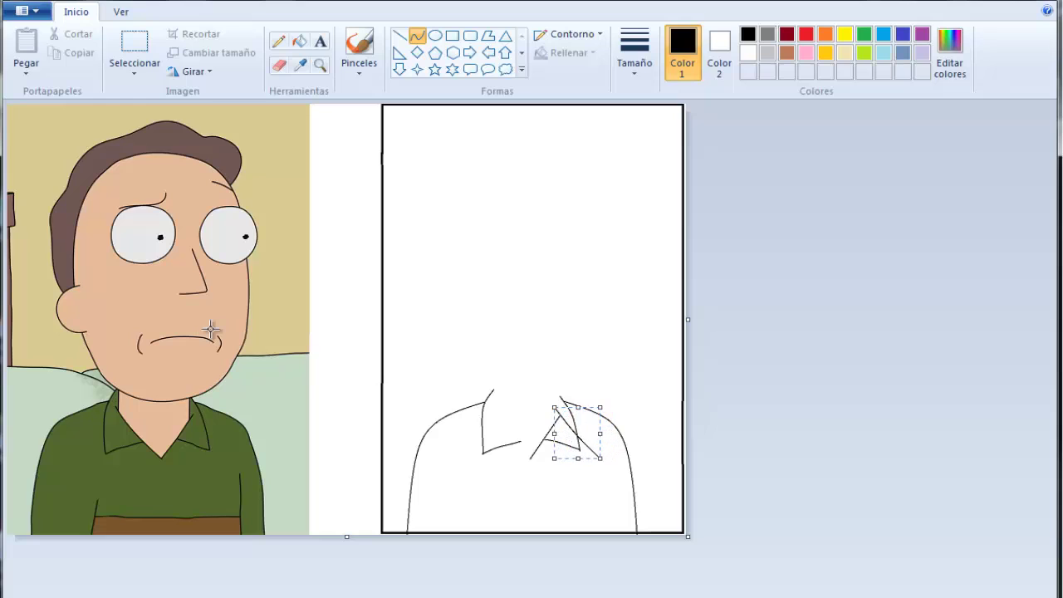
{"action": "key", "text": "Left"}
{"action": "key", "text": "Left"}
{"action": "key", "text": "Left"}
{"action": "key", "text": "Left"}
{"action": "key", "text": "Left"}
{"action": "key", "text": "Left"}
{"action": "key", "text": "Left"}
{"action": "key", "text": "Left"}
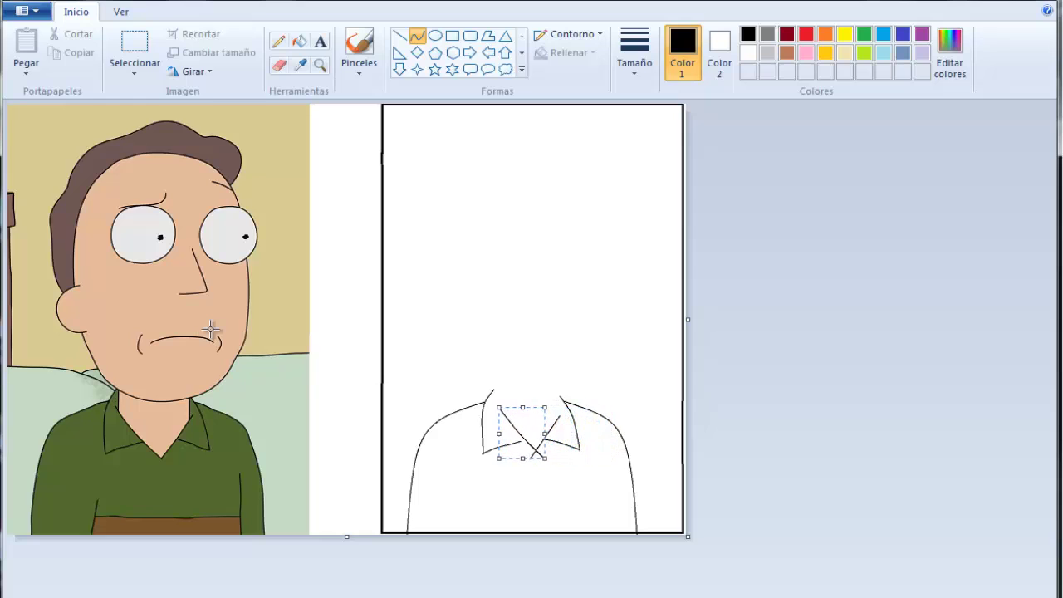
{"action": "key", "text": "Left"}
{"action": "key", "text": "Left"}
{"action": "key", "text": "Left"}
{"action": "key", "text": "Left"}
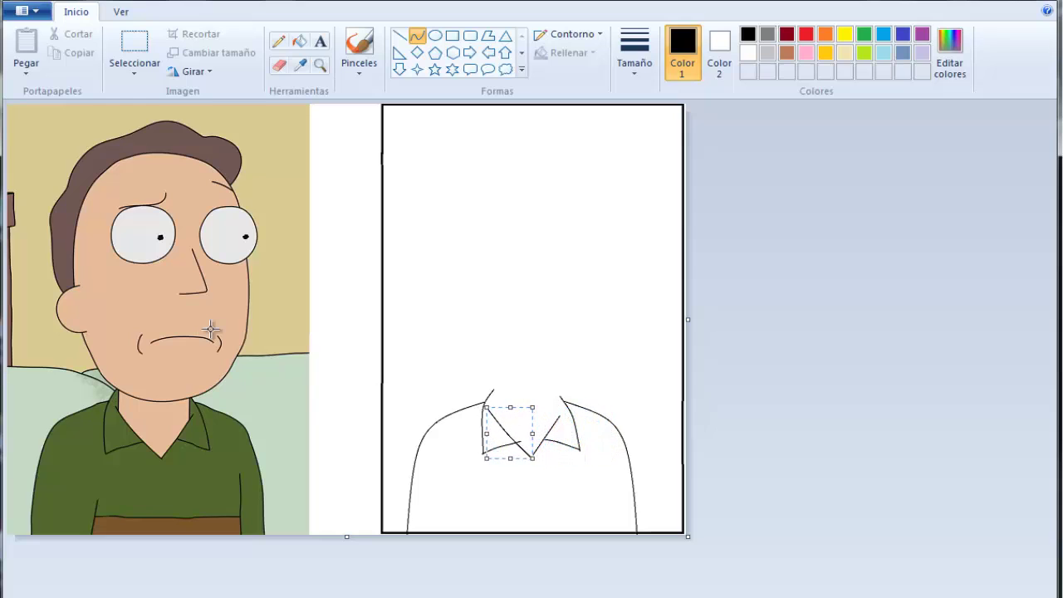
{"action": "key", "text": "Right"}
{"action": "key", "text": "Right"}
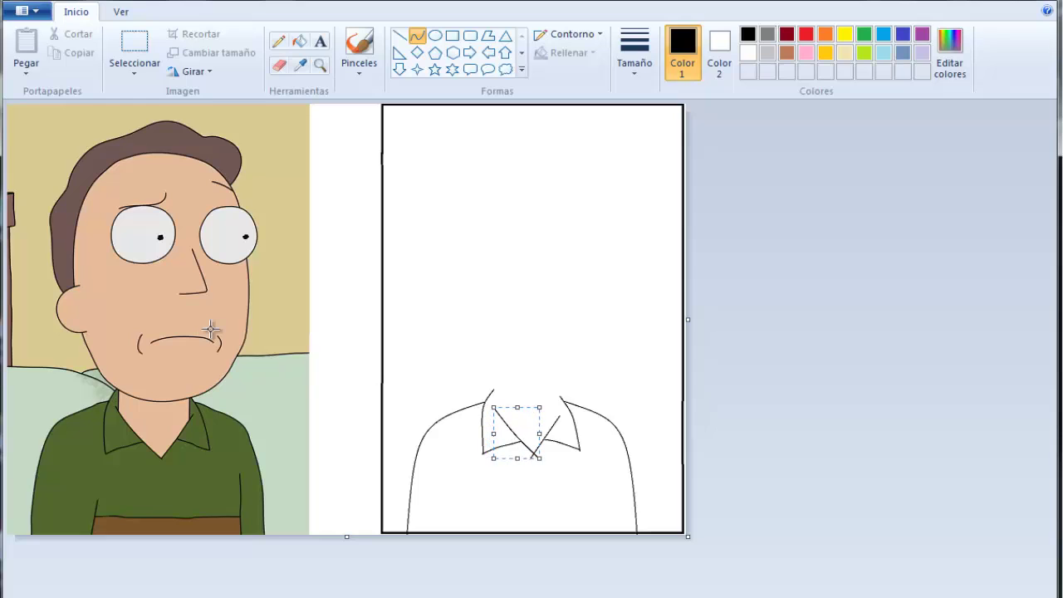
Erase the overlapping line ends below the point of the V-neckline.
{"action": "left_click", "coordinate": [281, 66]}
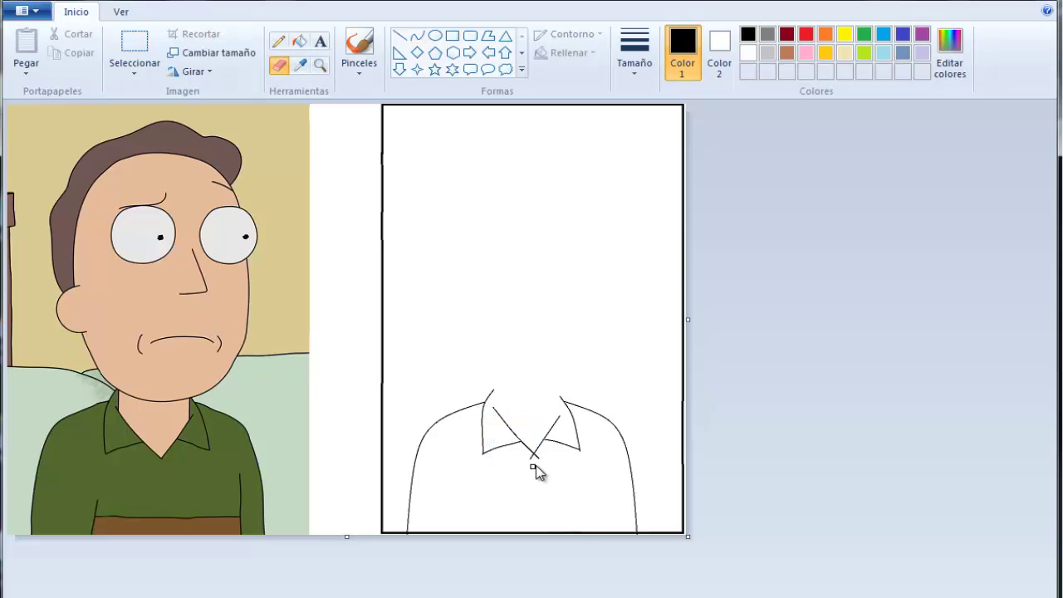
{"action": "left_click", "coordinate": [1012, 597]}
{"action": "left_click_drag", "start_coordinate": [758, 594], "coordinate": [1000, 595]}
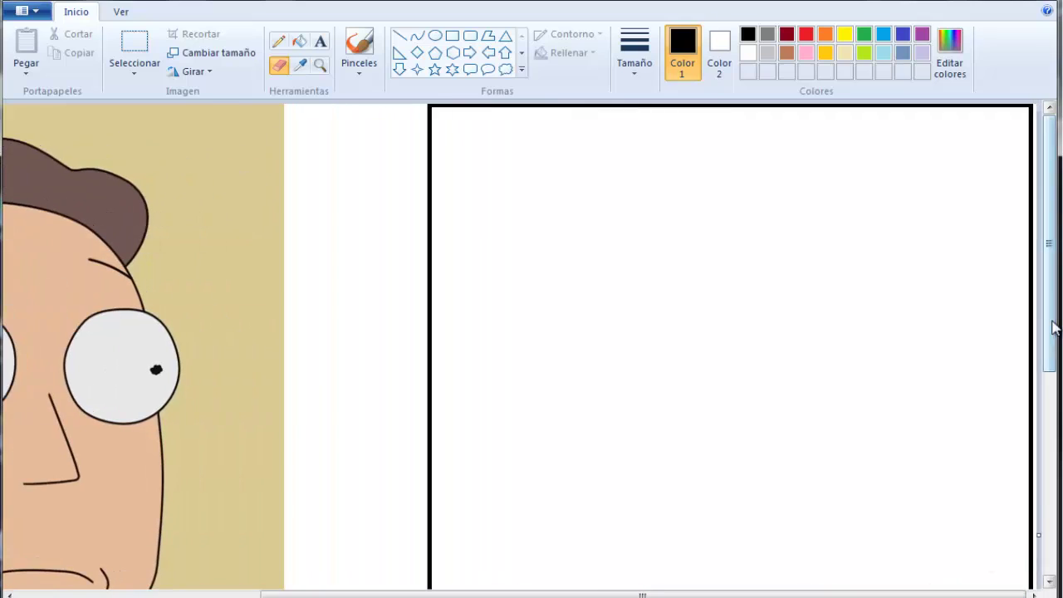
{"action": "left_click_drag", "start_coordinate": [1052, 327], "coordinate": [1051, 515]}
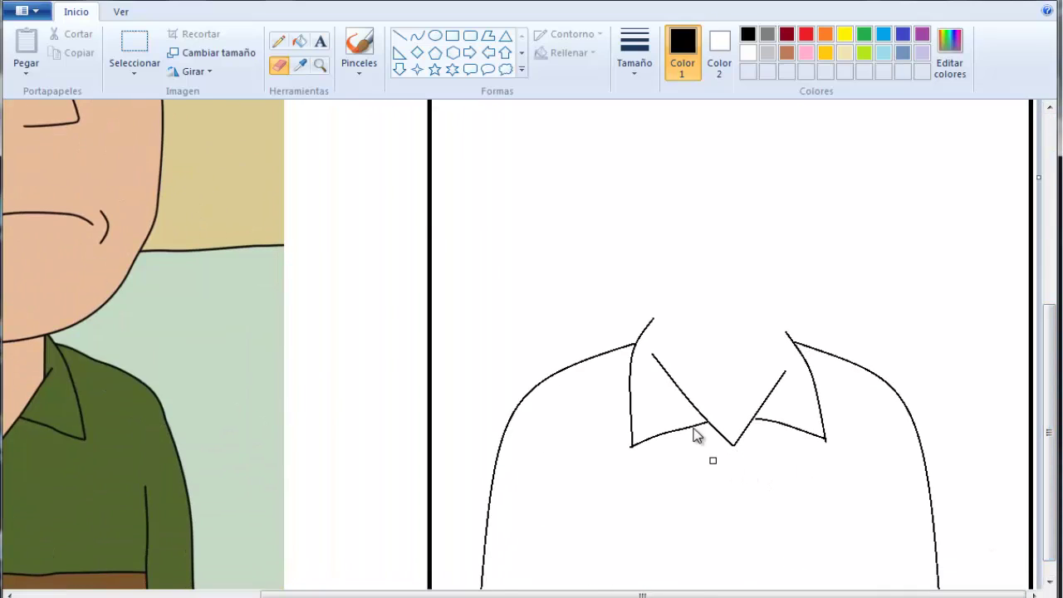
{"action": "left_click", "coordinate": [323, 68]}
{"action": "right_click", "coordinate": [340, 89]}
{"action": "right_click", "coordinate": [379, 314]}
Trace the man's jaw and chin on the reference picture with the Curve tool, from below the ear to the right cheek.
{"action": "left_click", "coordinate": [404, 38]}
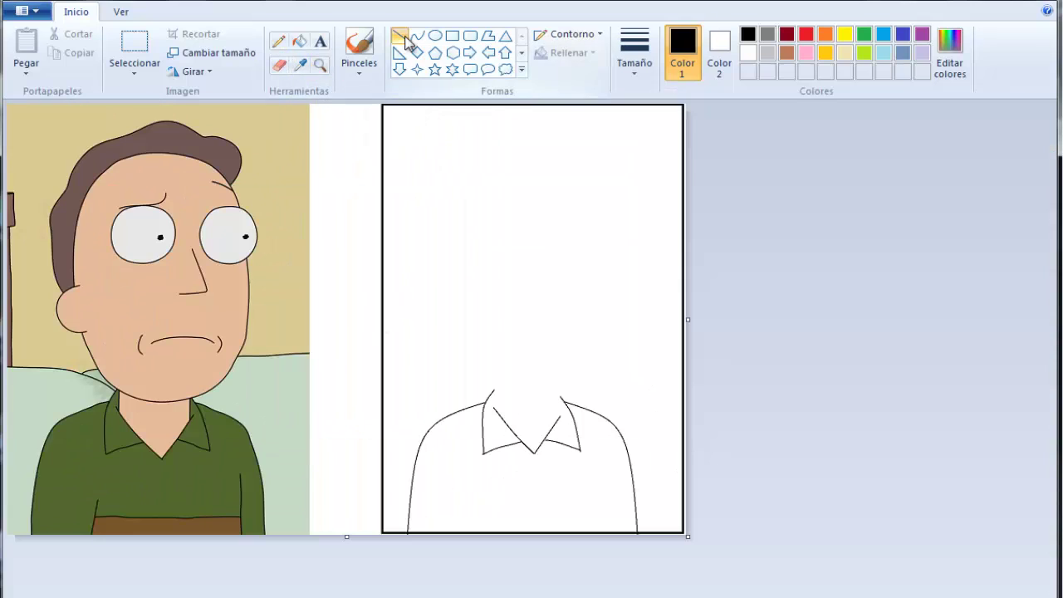
{"action": "left_click", "coordinate": [417, 39]}
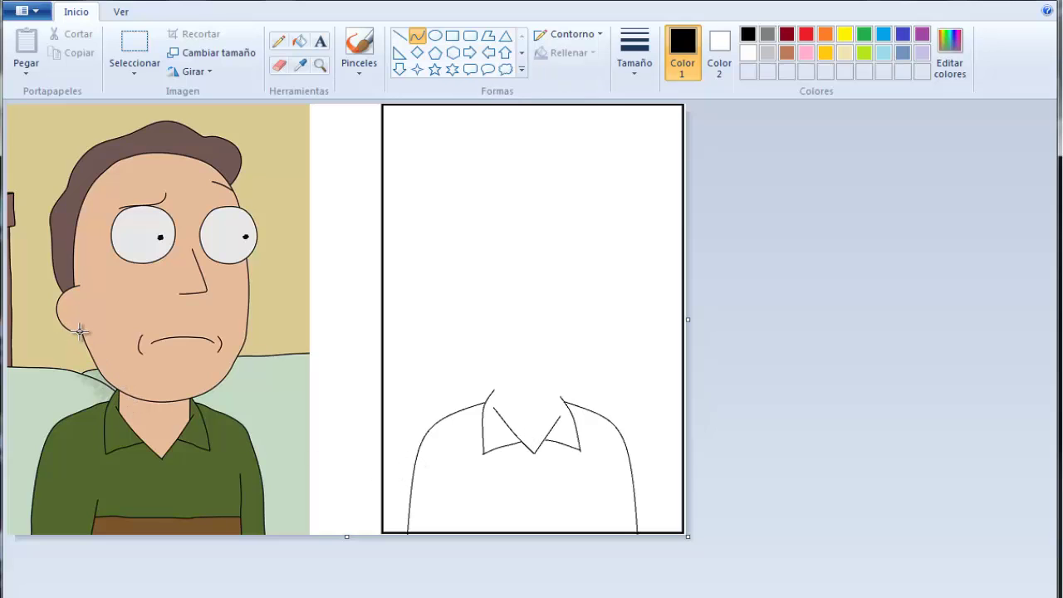
{"action": "mouse_move", "coordinate": [81, 332]}
{"action": "left_mouse_down"}
{"action": "mouse_move", "coordinate": [230, 366]}
{"action": "mouse_move", "coordinate": [239, 356]}
{"action": "left_mouse_up"}
{"action": "left_click", "coordinate": [102, 415]}
{"action": "left_click", "coordinate": [188, 428]}
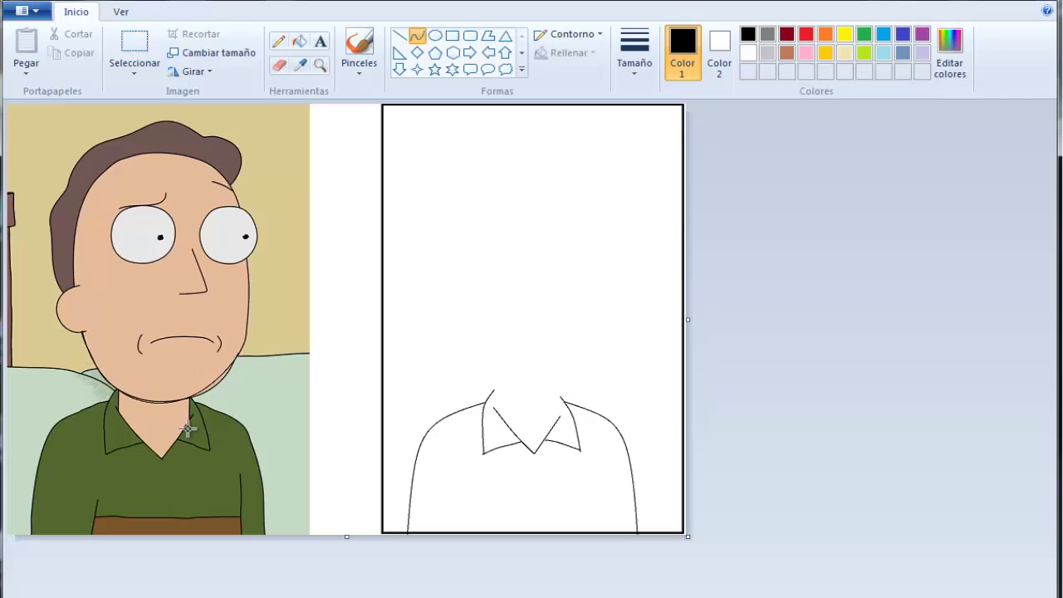
{"action": "left_click_drag", "start_coordinate": [190, 430], "coordinate": [202, 426]}
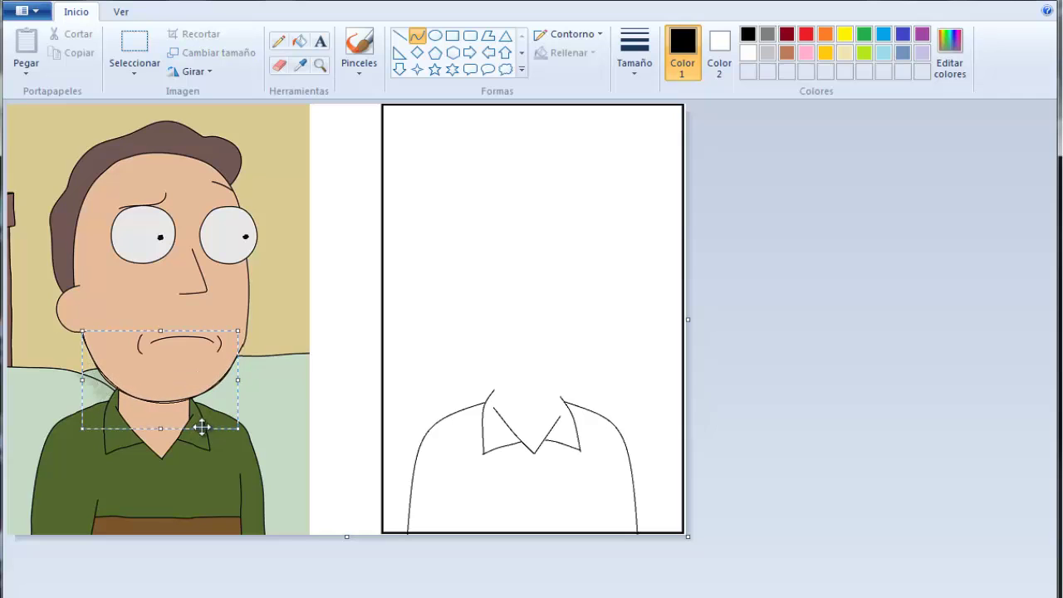
Move the traced jaw curve into the blank frame above the collar and erase the collar line end that crosses it.
{"action": "key", "text": "Right"}
{"action": "key", "text": "Right"}
{"action": "key", "text": "Right"}
{"action": "key", "text": "Right"}
{"action": "key", "text": "Right"}
{"action": "key", "text": "Right"}
{"action": "key", "text": "Right"}
{"action": "key", "text": "Right"}
{"action": "key", "text": "Right"}
{"action": "key", "text": "Right"}
{"action": "key", "text": "Right"}
{"action": "key", "text": "Right"}
{"action": "key", "text": "Right"}
{"action": "key", "text": "Right"}
{"action": "key", "text": "Right"}
{"action": "key", "text": "Right"}
{"action": "key", "text": "Right"}
{"action": "key", "text": "Right"}
{"action": "key", "text": "Right"}
{"action": "key", "text": "Right"}
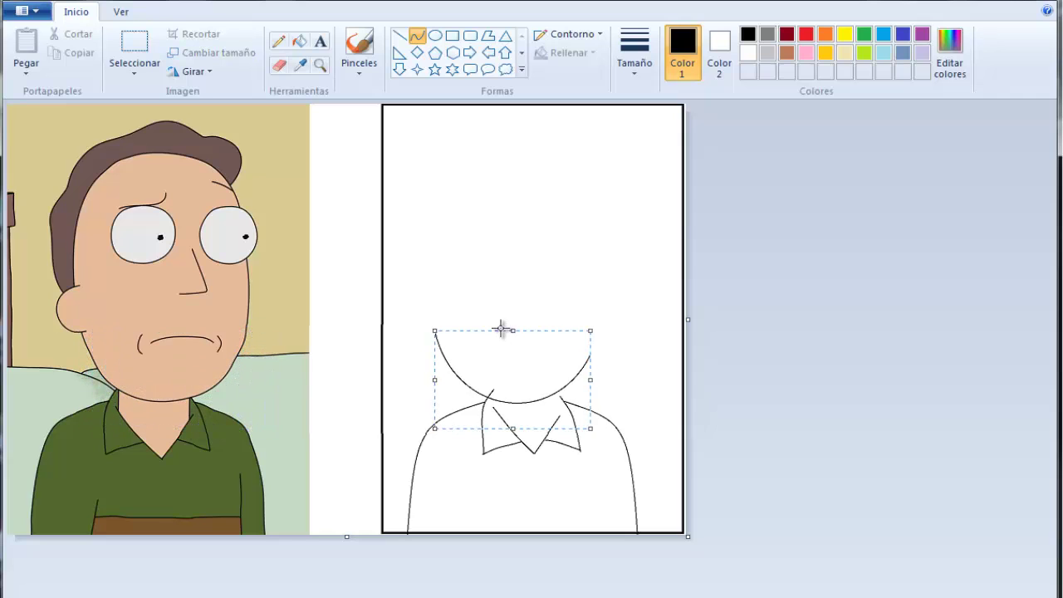
{"action": "key", "text": "Right"}
{"action": "key", "text": "Right"}
{"action": "key", "text": "Right"}
{"action": "key", "text": "Right"}
{"action": "key", "text": "Right"}
{"action": "key", "text": "Right"}
{"action": "key", "text": "Right"}
{"action": "key", "text": "Right"}
{"action": "key", "text": "Right"}
{"action": "key", "text": "Right"}
{"action": "key", "text": "Right"}
{"action": "key", "text": "Right"}
{"action": "key", "text": "Right"}
{"action": "key", "text": "Right"}
{"action": "left_click_drag", "start_coordinate": [501, 328], "coordinate": [503, 328]}
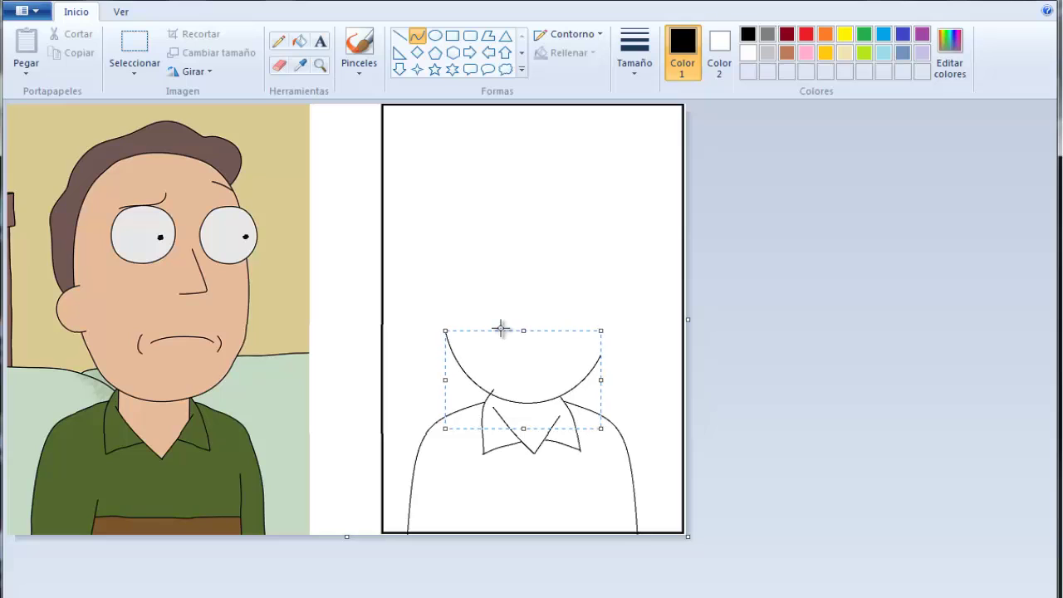
{"action": "left_click", "coordinate": [279, 66]}
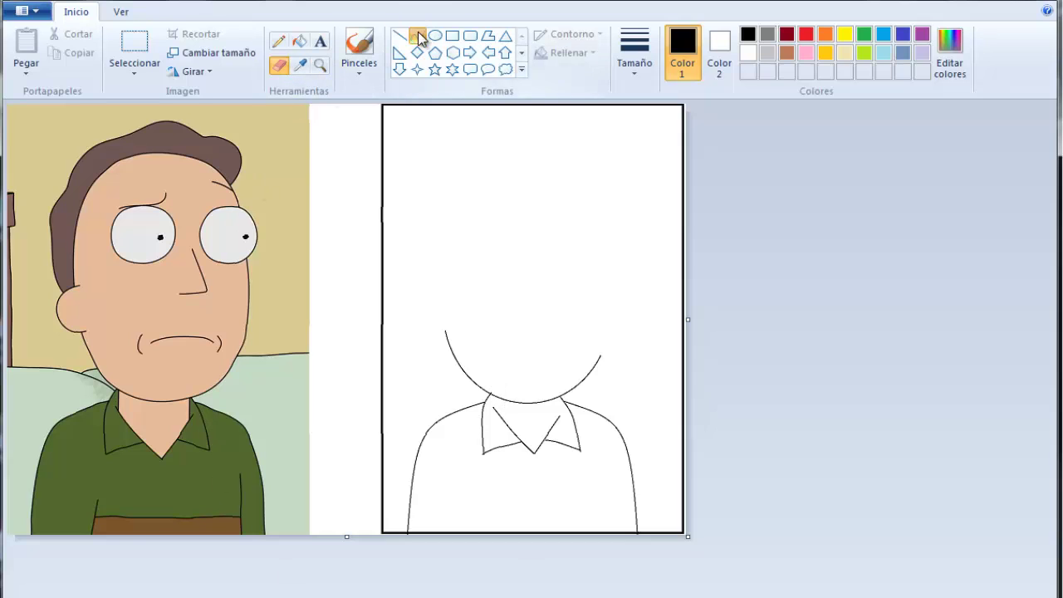
{"action": "left_click", "coordinate": [420, 36]}
{"action": "left_click_drag", "start_coordinate": [239, 355], "coordinate": [249, 260]}
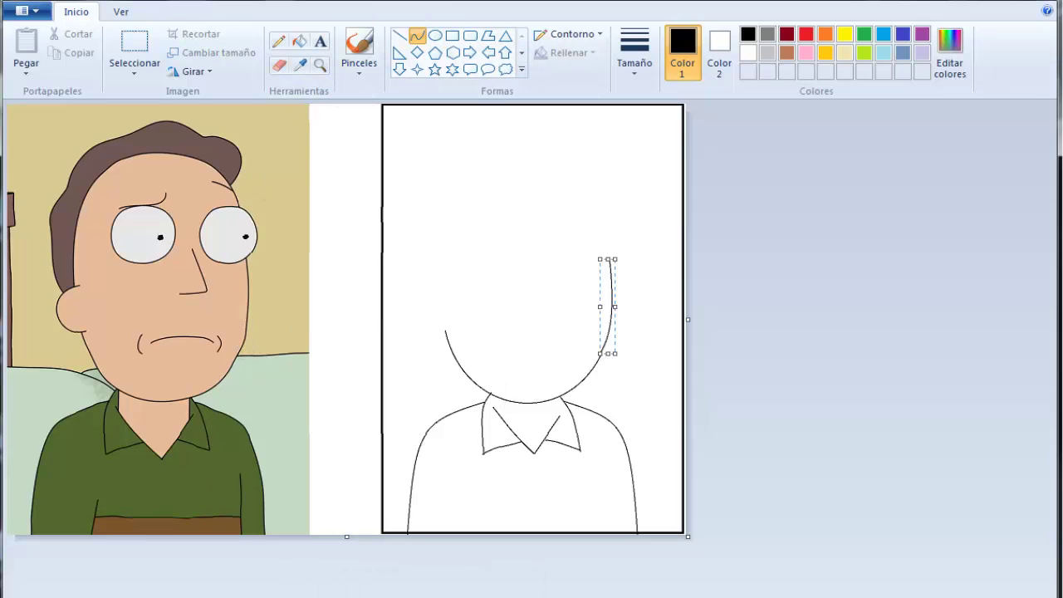
{"action": "key", "text": "ctrl+Page_Up"}
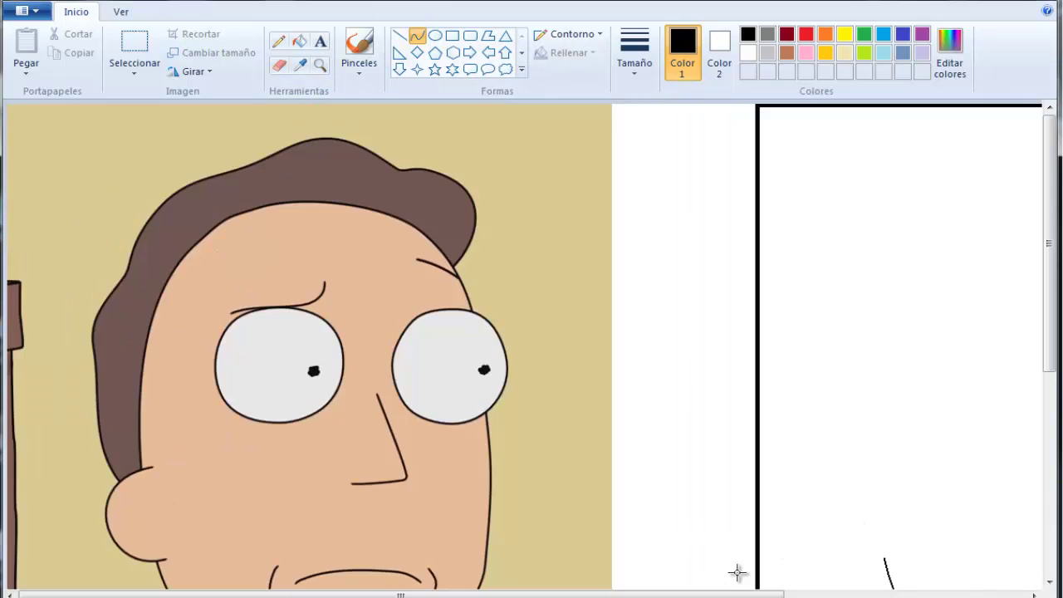
{"action": "left_click_drag", "start_coordinate": [751, 595], "coordinate": [1004, 593]}
{"action": "left_click_drag", "start_coordinate": [1051, 362], "coordinate": [1051, 455]}
{"action": "left_click_drag", "start_coordinate": [881, 406], "coordinate": [874, 414]}
{"action": "key", "text": "ctrl+z"}
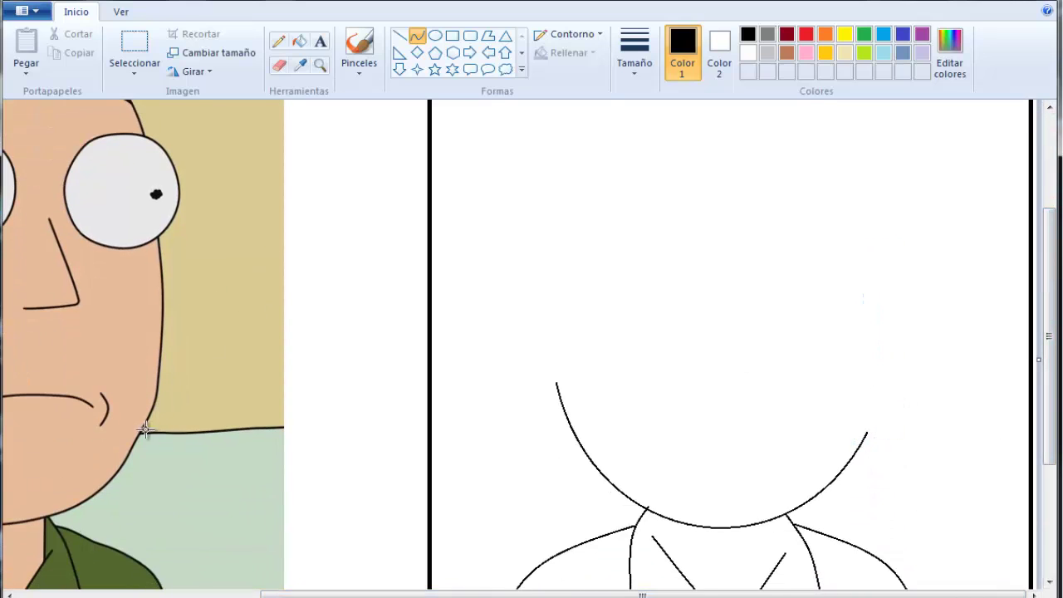
Trace the right cheek outline on the reference picture with a curve from the jaw up to the underside of the eye.
{"action": "left_click_drag", "start_coordinate": [156, 391], "coordinate": [159, 236]}
{"action": "left_click_drag", "start_coordinate": [153, 397], "coordinate": [170, 361]}
{"action": "left_click", "coordinate": [171, 368]}
Move the traced cheek line into the blank frame so its lower end joins the right end of the jaw curve.
{"action": "key", "text": "Right"}
{"action": "key", "text": "Right"}
{"action": "key", "text": "Right"}
{"action": "key", "text": "Right"}
{"action": "key", "text": "Right"}
{"action": "key", "text": "Right"}
{"action": "key", "text": "Right"}
{"action": "key", "text": "Right"}
{"action": "key", "text": "Right"}
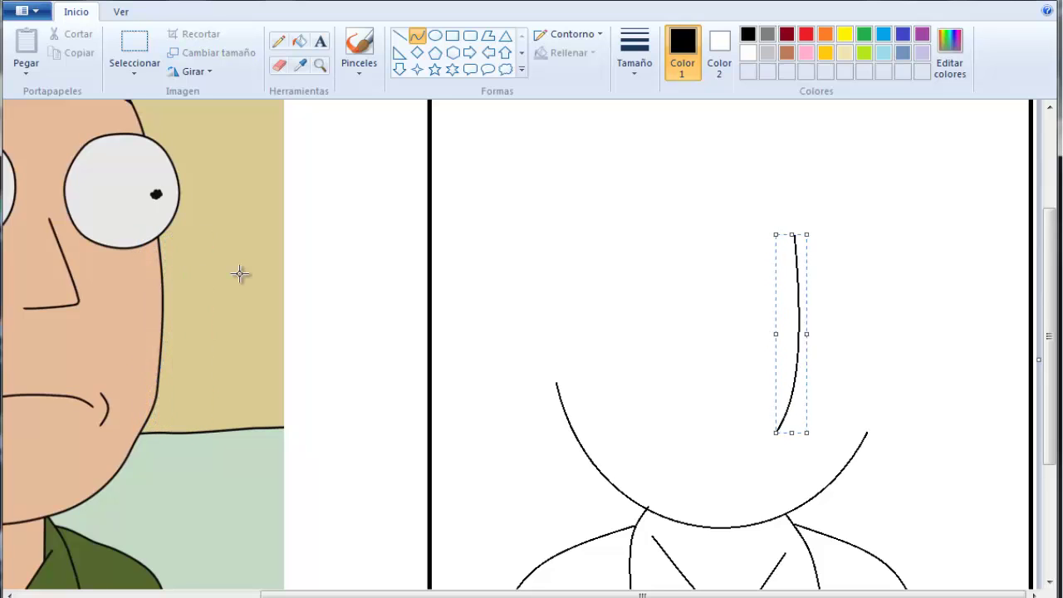
{"action": "key", "text": "Right"}
{"action": "key", "text": "Right"}
{"action": "key", "text": "Right"}
{"action": "key", "text": "Right"}
{"action": "key", "text": "Right"}
{"action": "key", "text": "Right"}
{"action": "key", "text": "Right"}
{"action": "key", "text": "Right"}
{"action": "key", "text": "Right"}
{"action": "key", "text": "Right"}
{"action": "key", "text": "Right"}
{"action": "key", "text": "Right"}
{"action": "key", "text": "Right"}
{"action": "key", "text": "Right"}
{"action": "key", "text": "Right"}
{"action": "key", "text": "Right"}
{"action": "key", "text": "Right"}
{"action": "key", "text": "Right"}
{"action": "key", "text": "Right"}
{"action": "left_click_drag", "start_coordinate": [824, 333], "coordinate": [882, 332]}
{"action": "left_click", "coordinate": [354, 373]}
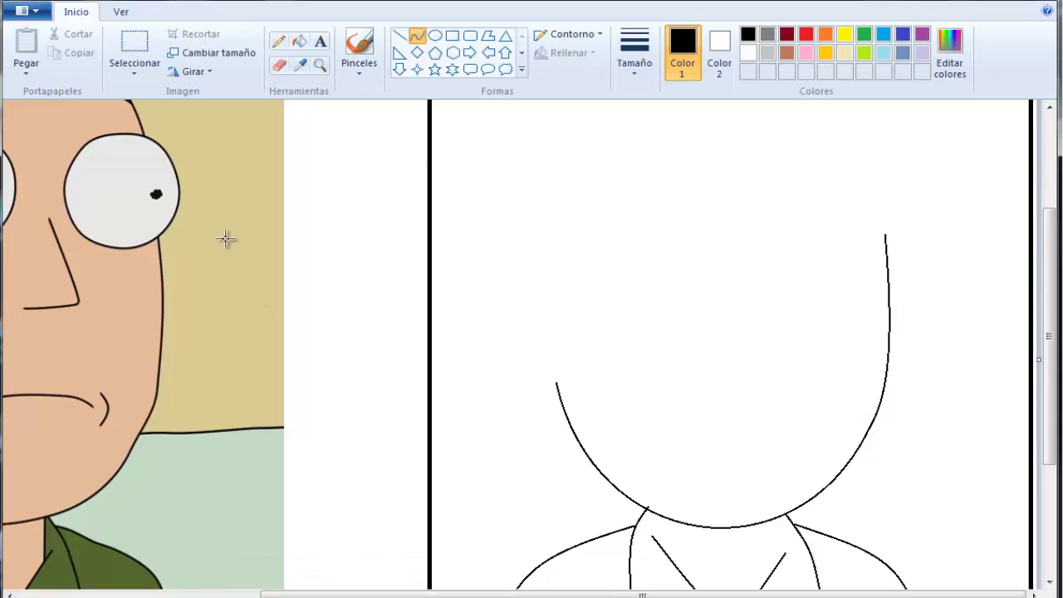
Draw an ellipse over the reference picture's right eye and adjust its size and position to match the eye's outline.
{"action": "left_click", "coordinate": [435, 36]}
{"action": "left_click_drag", "start_coordinate": [88, 132], "coordinate": [237, 249]}
{"action": "left_click_drag", "start_coordinate": [166, 208], "coordinate": [143, 207]}
{"action": "left_click_drag", "start_coordinate": [212, 188], "coordinate": [181, 190]}
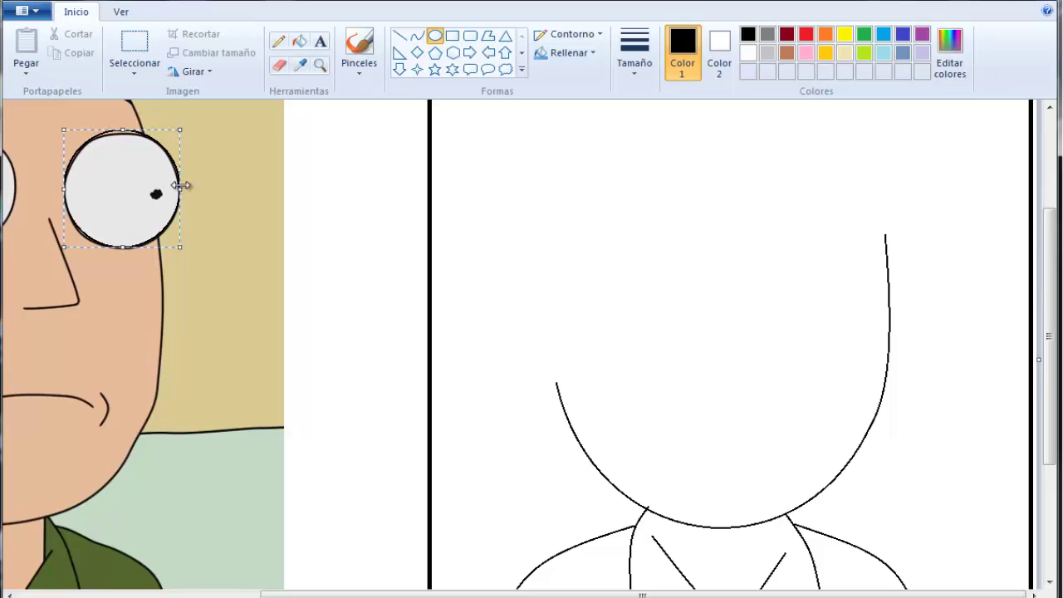
{"action": "left_click_drag", "start_coordinate": [123, 247], "coordinate": [124, 248]}
{"action": "left_click_drag", "start_coordinate": [64, 193], "coordinate": [64, 195]}
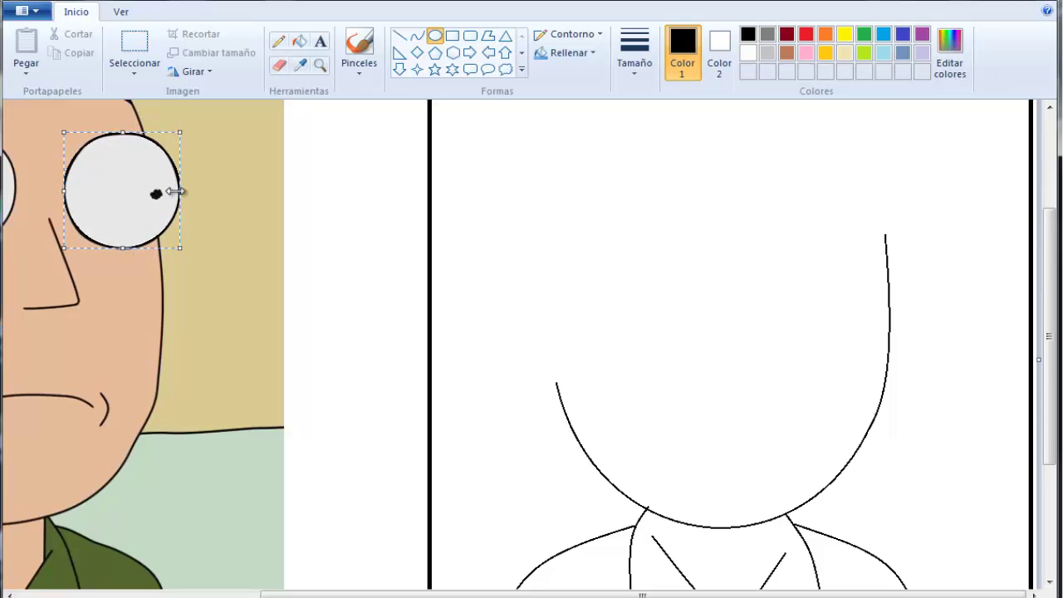
{"action": "left_click_drag", "start_coordinate": [176, 191], "coordinate": [180, 191]}
Move the traced eye ellipse horizontally into the blank frame so its lower edge meets the upper end of the cheek line.
{"action": "key", "text": "Right"}
{"action": "key", "text": "Right"}
{"action": "key", "text": "Right"}
{"action": "key", "text": "Right"}
{"action": "key", "text": "Right"}
{"action": "key", "text": "Right"}
{"action": "key", "text": "Right"}
{"action": "key", "text": "Right"}
{"action": "key", "text": "Right"}
{"action": "key", "text": "Right"}
{"action": "key", "text": "Right"}
{"action": "key", "text": "Right"}
{"action": "key", "text": "Right"}
{"action": "key", "text": "Right"}
{"action": "key", "text": "Right"}
{"action": "key", "text": "Right"}
{"action": "key", "text": "Right"}
{"action": "key", "text": "Right"}
{"action": "key", "text": "Right"}
{"action": "key", "text": "Right"}
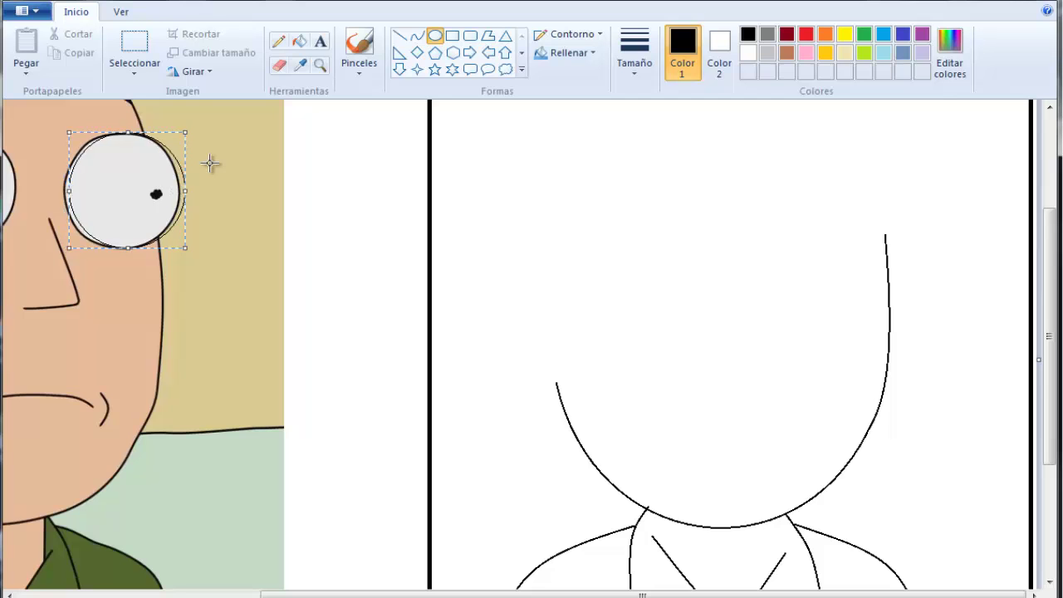
{"action": "key", "text": "Right"}
{"action": "key", "text": "Right"}
{"action": "key", "text": "Right"}
{"action": "key", "text": "Right"}
{"action": "key", "text": "Right"}
{"action": "key", "text": "Right"}
{"action": "key", "text": "Right"}
{"action": "key", "text": "Right"}
{"action": "key", "text": "Right"}
{"action": "key", "text": "Right"}
{"action": "key", "text": "Right"}
{"action": "key", "text": "Right"}
{"action": "key", "text": "Right"}
{"action": "key", "text": "Right"}
{"action": "key", "text": "Right"}
{"action": "key", "text": "Right"}
{"action": "key", "text": "Right"}
{"action": "key", "text": "Right"}
{"action": "key", "text": "Right"}
{"action": "key", "text": "Right"}
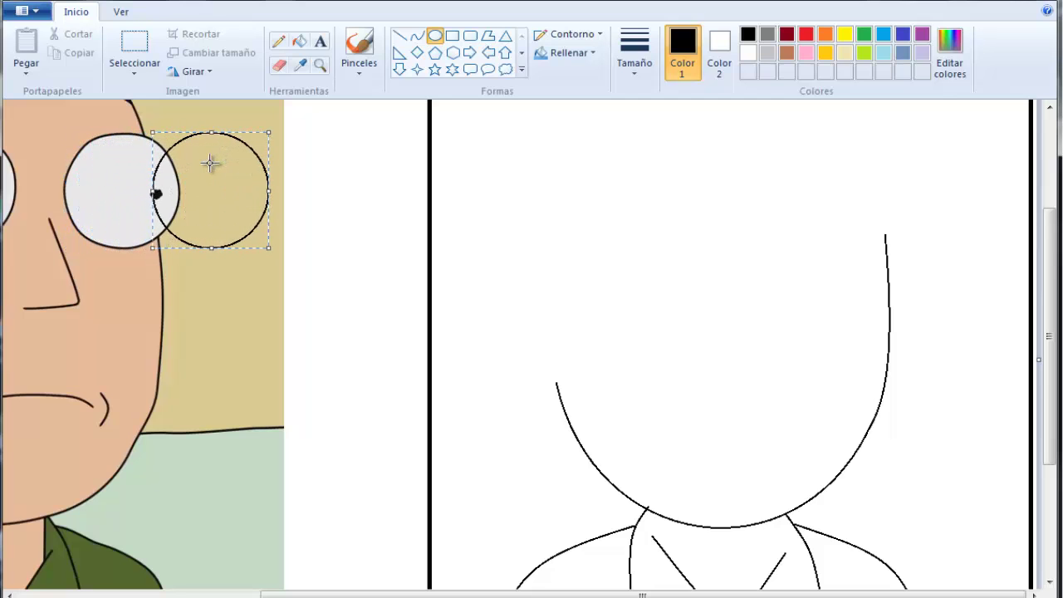
{"action": "key", "text": "Right"}
{"action": "key", "text": "Right"}
{"action": "key", "text": "Right"}
{"action": "key", "text": "Right"}
{"action": "key", "text": "Right"}
{"action": "key", "text": "Right"}
{"action": "key", "text": "Right"}
{"action": "key", "text": "Right"}
{"action": "key", "text": "Right"}
{"action": "key", "text": "Right"}
{"action": "key", "text": "Right"}
{"action": "key", "text": "Right"}
{"action": "key", "text": "Right"}
{"action": "key", "text": "Right"}
{"action": "key", "text": "Right"}
{"action": "key", "text": "Right"}
{"action": "key", "text": "Right"}
{"action": "key", "text": "Right"}
{"action": "key", "text": "Right"}
{"action": "key", "text": "Right"}
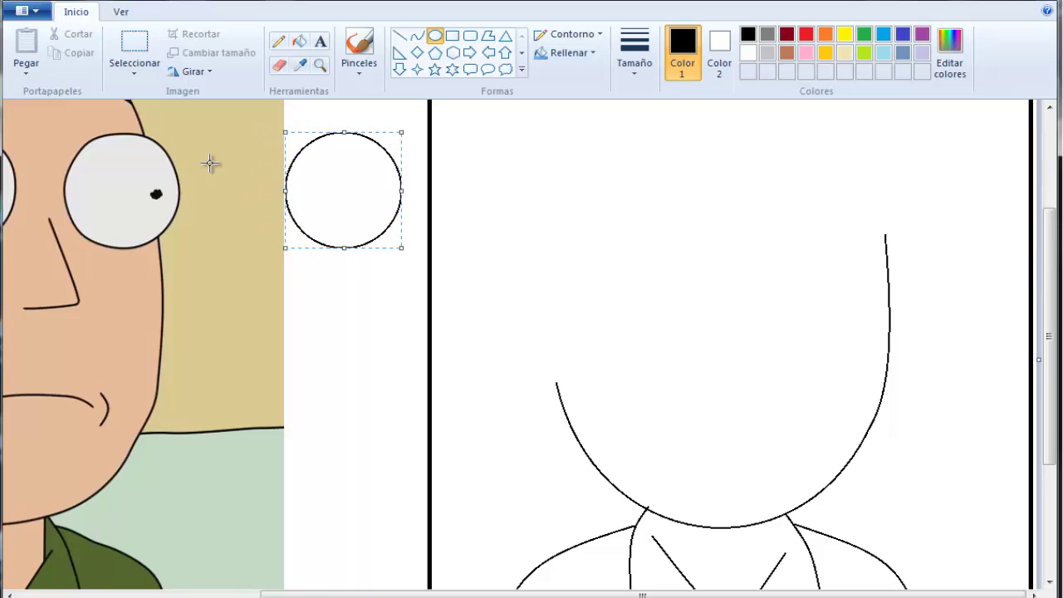
{"action": "key", "text": "Right"}
{"action": "key", "text": "Right"}
{"action": "key", "text": "Right"}
{"action": "key", "text": "Right"}
{"action": "key", "text": "Right"}
{"action": "key", "text": "Right"}
{"action": "key", "text": "Right"}
{"action": "key", "text": "Right"}
{"action": "key", "text": "Right"}
{"action": "key", "text": "Right"}
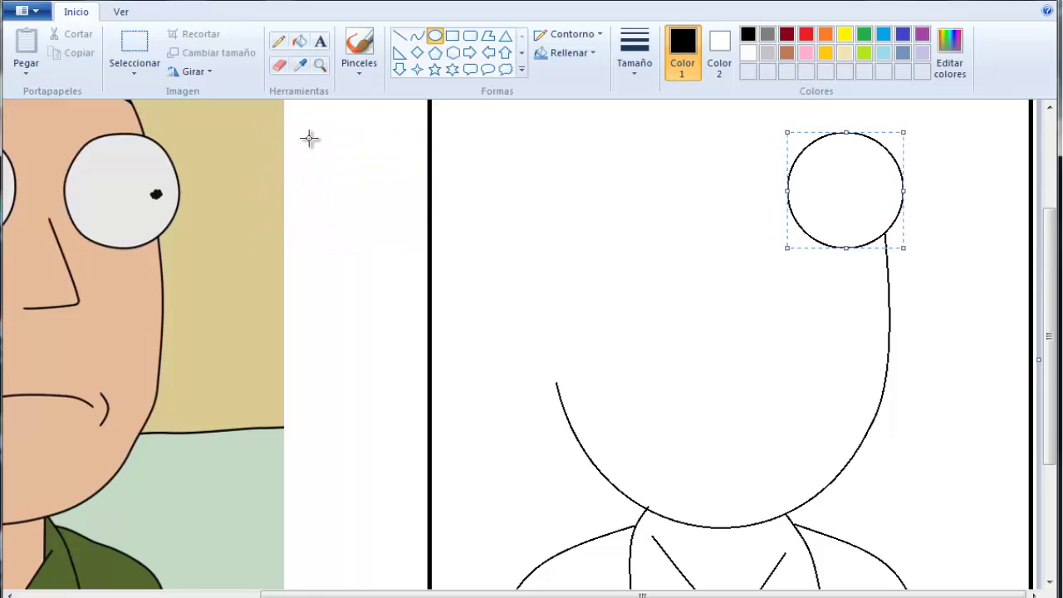
Trace the ear outline on the reference picture with a curve bent around the earlobe and the upper rim.
{"action": "scroll", "coordinate": [375, 292], "scroll_direction": "up", "scroll_amount": 4}
{"action": "left_click", "coordinate": [417, 35]}
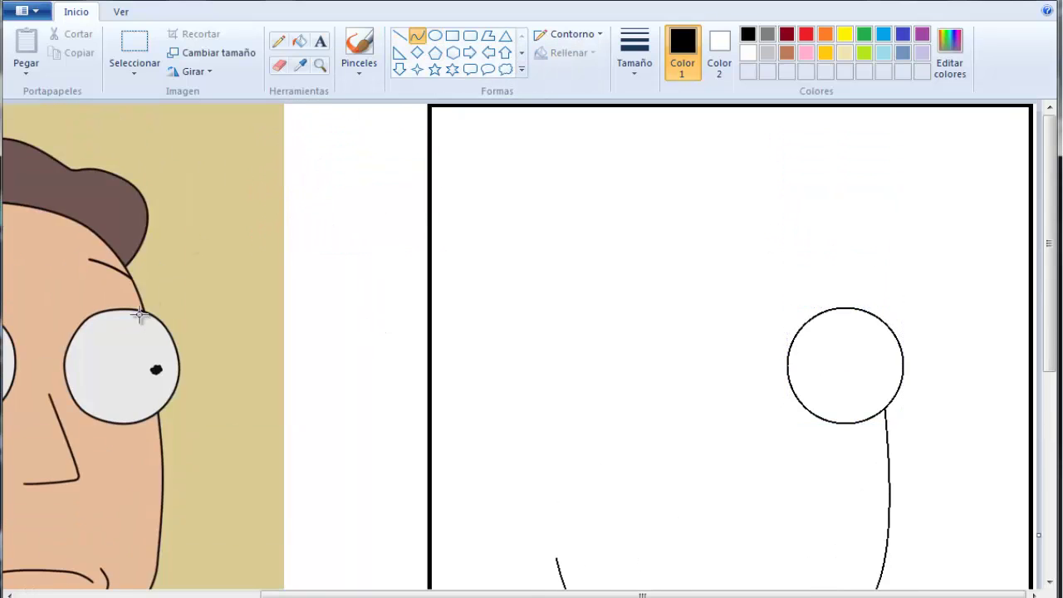
{"action": "scroll", "coordinate": [139, 314], "scroll_direction": "left", "scroll_amount": 3}
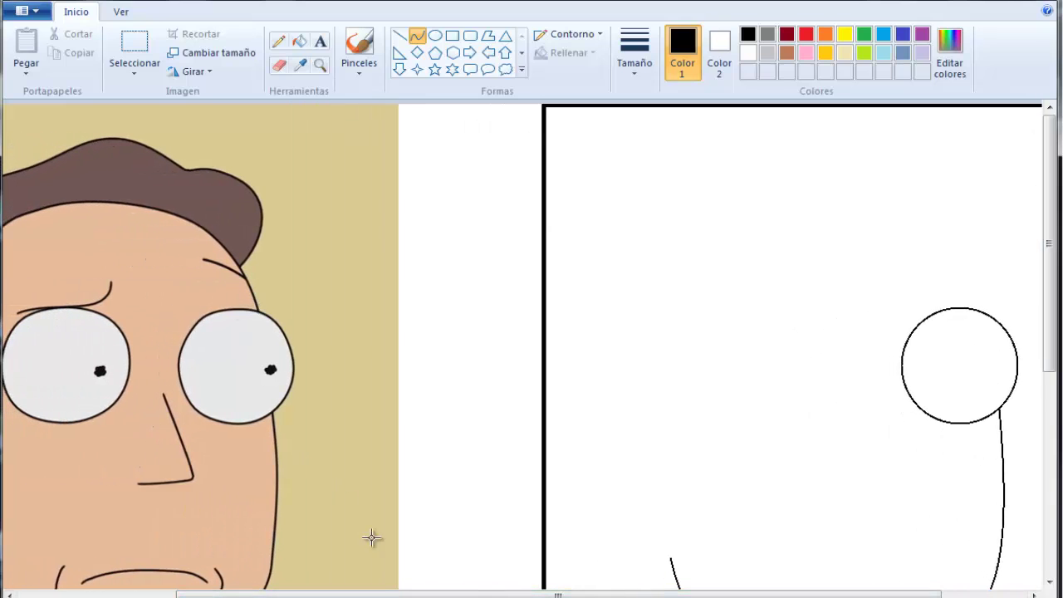
{"action": "scroll", "coordinate": [372, 538], "scroll_direction": "left", "scroll_amount": 3}
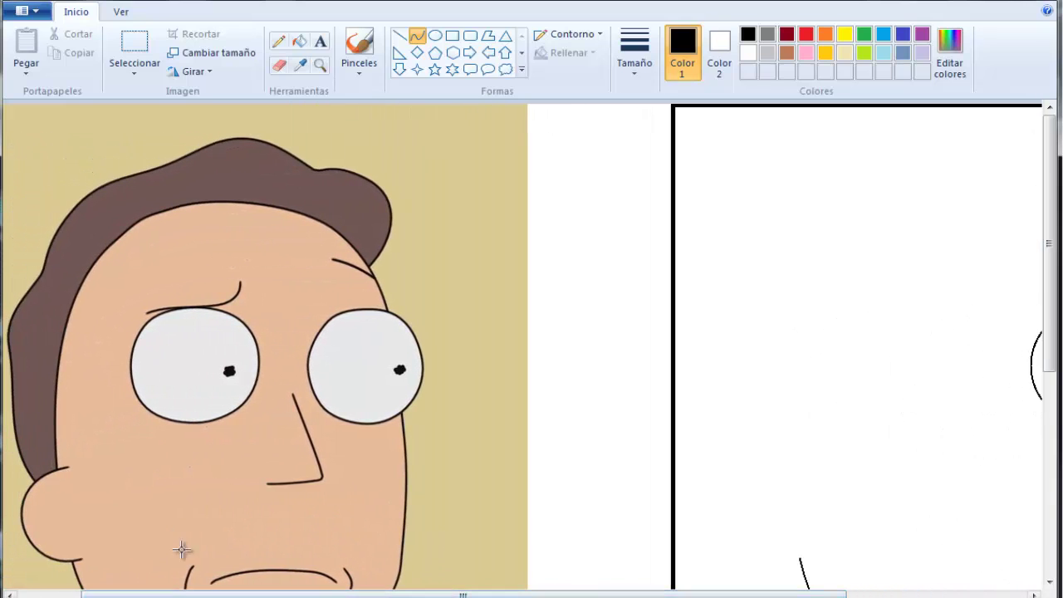
{"action": "left_click_drag", "start_coordinate": [69, 523], "coordinate": [3, 467]}
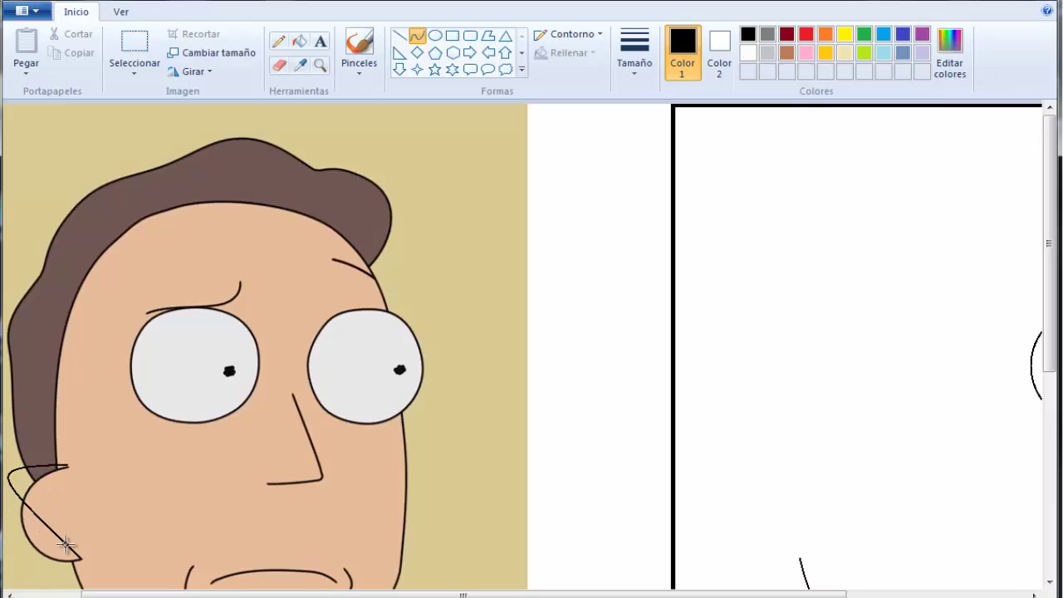
{"action": "left_click_drag", "start_coordinate": [67, 543], "coordinate": [36, 568]}
{"action": "key", "text": "ctrl+x"}
{"action": "left_click_drag", "start_coordinate": [63, 465], "coordinate": [34, 467]}
Adjust the ear curve's height to match the reference and move it into the blank frame against the jaw curve's left end.
{"action": "scroll", "coordinate": [45, 552], "scroll_direction": "down", "scroll_amount": 3}
{"action": "scroll", "coordinate": [91, 465], "scroll_direction": "left", "scroll_amount": 1}
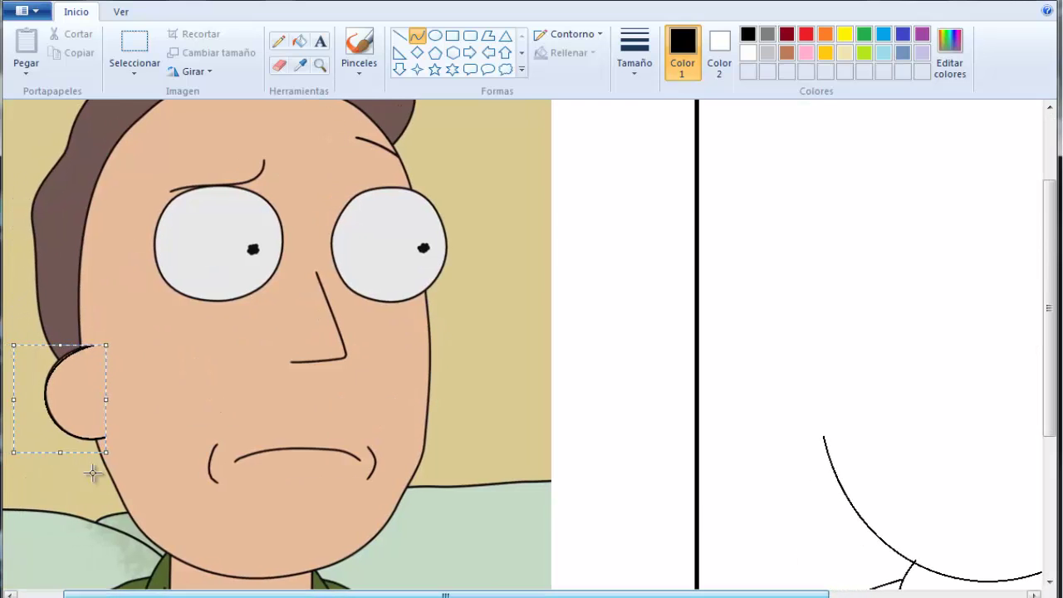
{"action": "left_click_drag", "start_coordinate": [62, 346], "coordinate": [59, 341]}
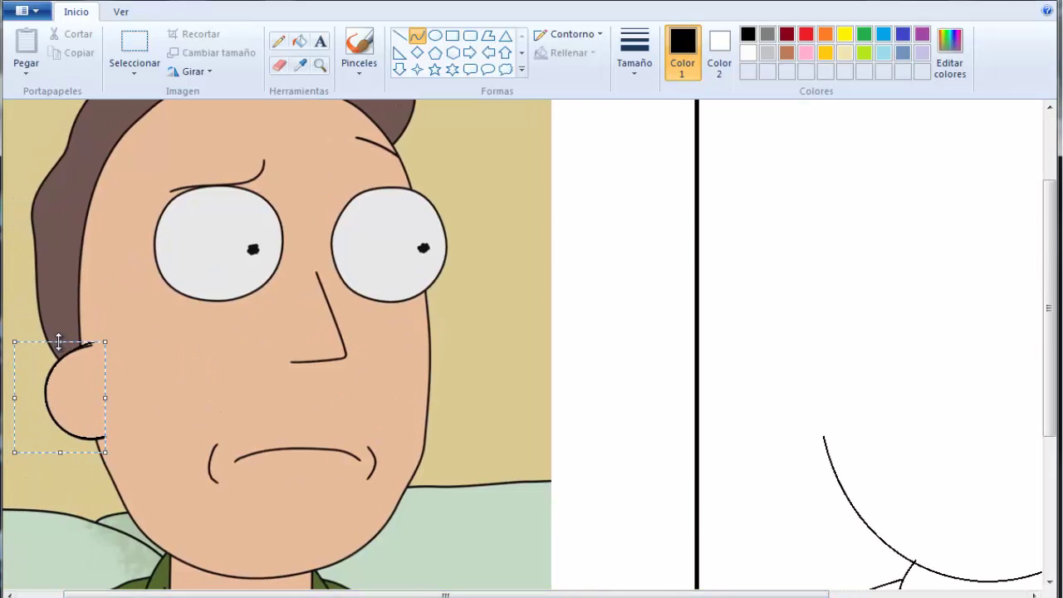
{"action": "left_click_drag", "start_coordinate": [67, 396], "coordinate": [793, 396]}
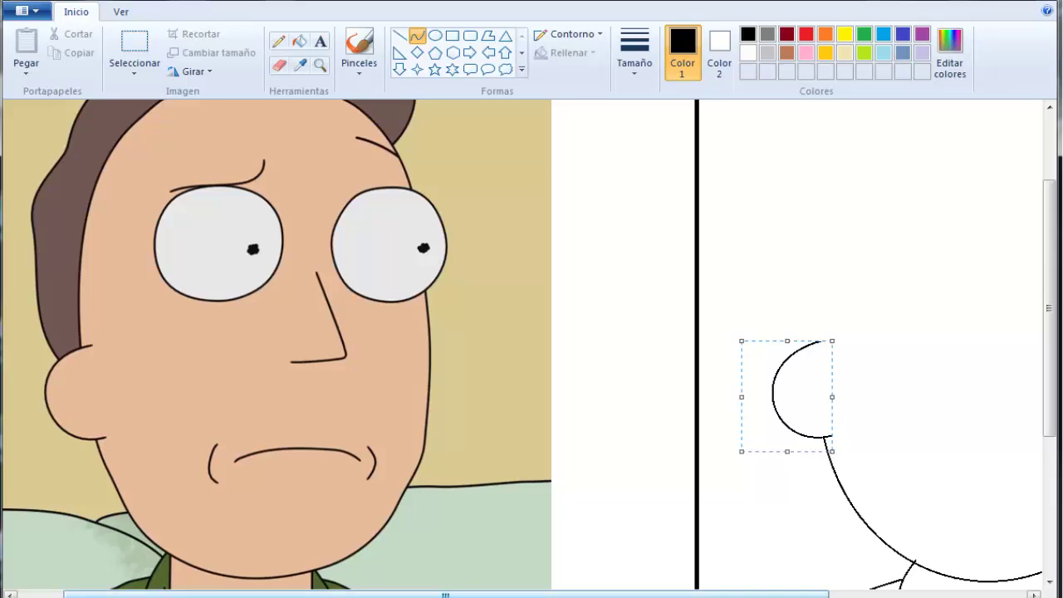
{"action": "scroll", "coordinate": [498, 548], "scroll_direction": "right", "scroll_amount": 2}
{"action": "scroll", "coordinate": [445, 488], "scroll_direction": "up", "scroll_amount": 3}
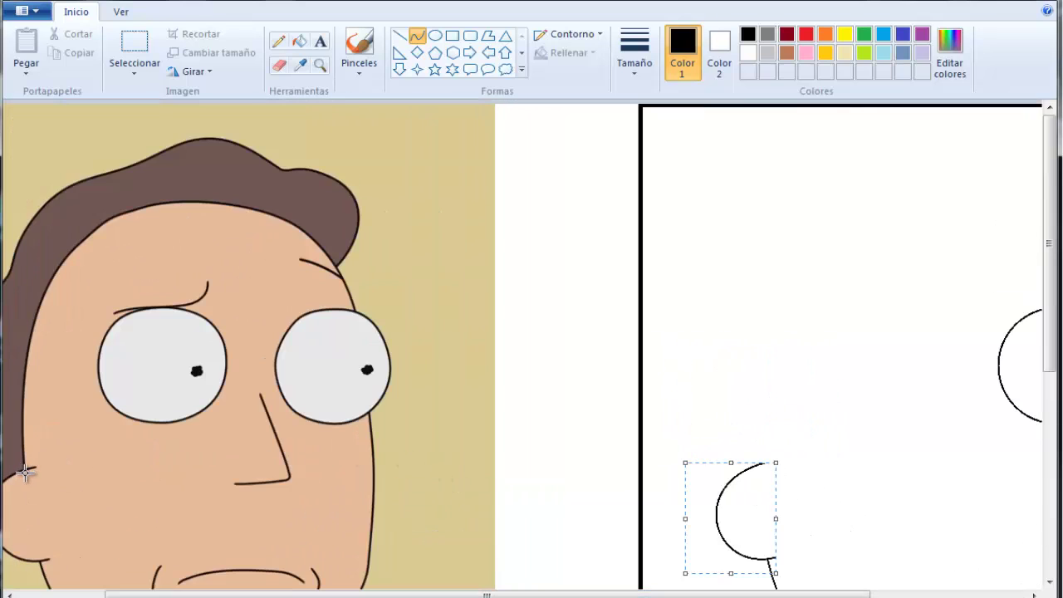
{"action": "left_click_drag", "start_coordinate": [23, 470], "coordinate": [356, 310]}
{"action": "left_click_drag", "start_coordinate": [21, 183], "coordinate": [8, 211]}
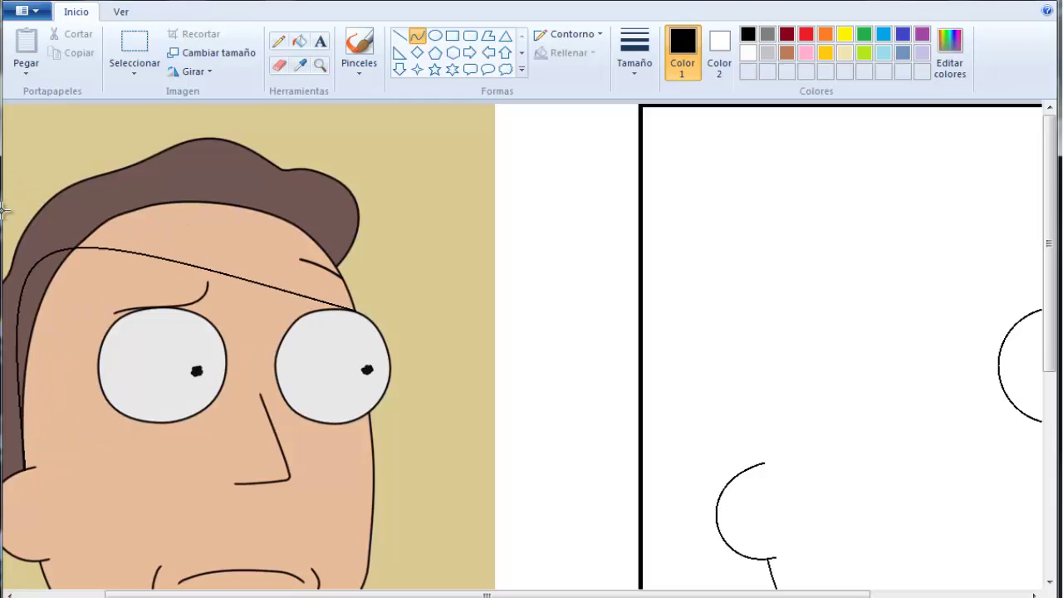
{"action": "mouse_move", "coordinate": [205, 175]}
{"action": "left_mouse_down"}
{"action": "mouse_move", "coordinate": [151, 103]}
{"action": "mouse_move", "coordinate": [174, 158]}
{"action": "left_mouse_up"}
{"action": "key", "text": "ctrl+z"}
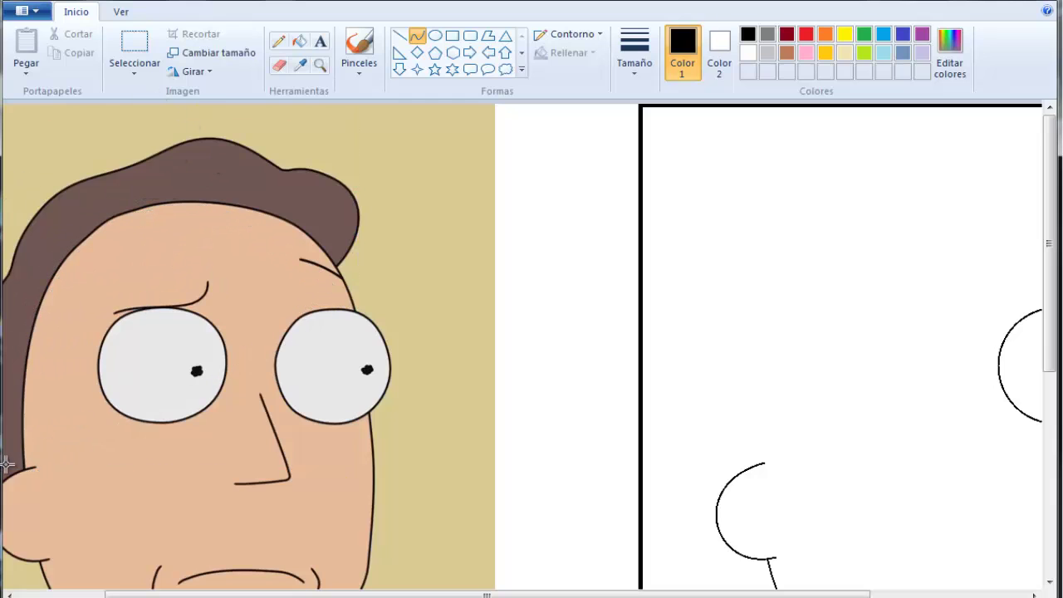
{"action": "left_click_drag", "start_coordinate": [24, 469], "coordinate": [354, 307]}
{"action": "left_click_drag", "start_coordinate": [33, 116], "coordinate": [2, 40]}
{"action": "left_click_drag", "start_coordinate": [281, 158], "coordinate": [433, 241]}
{"action": "key", "text": "ctrl+z"}
{"action": "left_click_drag", "start_coordinate": [368, 300], "coordinate": [21, 126]}
{"action": "key", "text": "ctrl+z"}
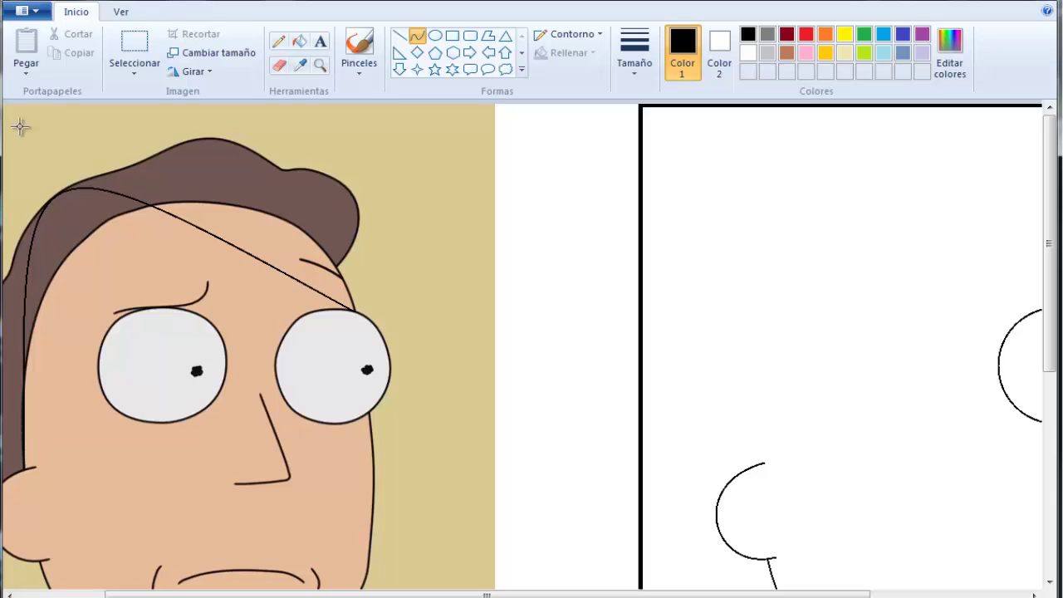
{"action": "key", "text": "ctrl+z"}
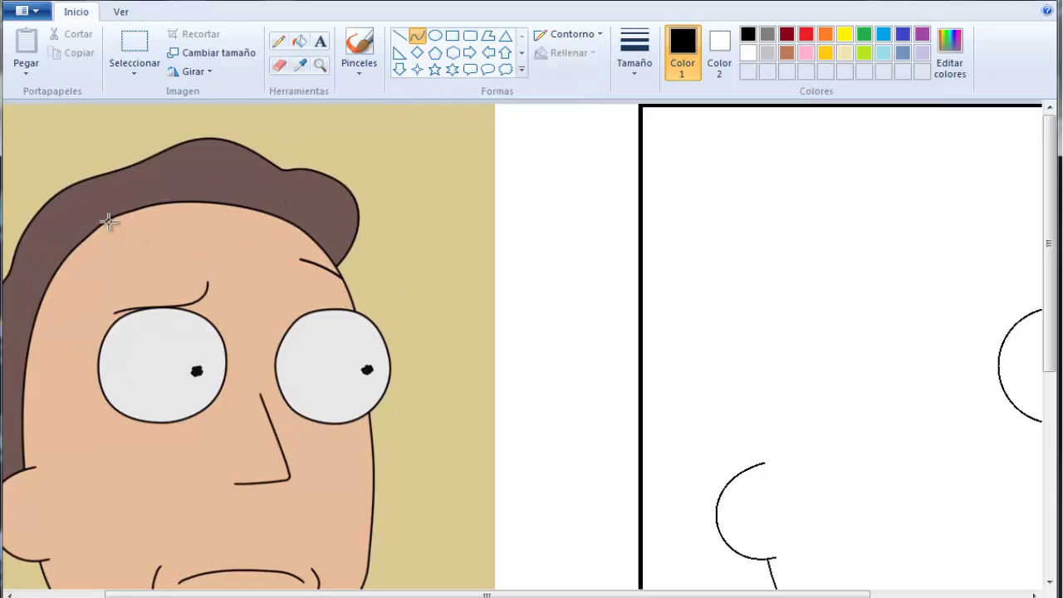
Trace the left hairline from the forehead down to the ear with a curve and move it into the blank frame onto the drawn ear.
{"action": "mouse_move", "coordinate": [117, 214]}
{"action": "left_mouse_down"}
{"action": "mouse_move", "coordinate": [19, 462]}
{"action": "mouse_move", "coordinate": [28, 277]}
{"action": "mouse_move", "coordinate": [5, 280]}
{"action": "mouse_move", "coordinate": [22, 386]}
{"action": "left_mouse_up"}
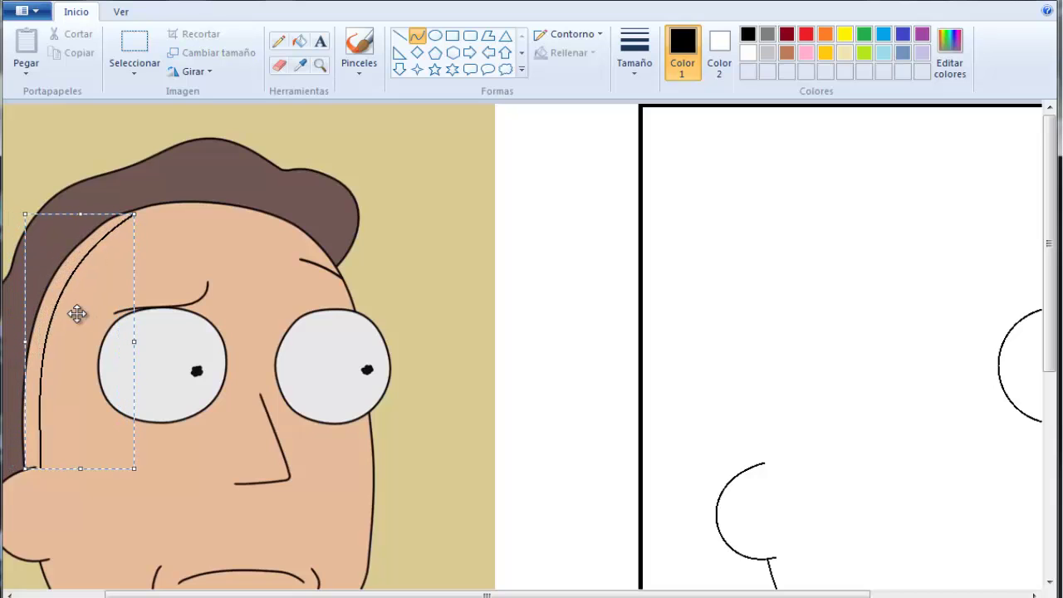
{"action": "key", "text": "Left"}
{"action": "key", "text": "Left"}
{"action": "key", "text": "Left"}
{"action": "key", "text": "Left"}
{"action": "key", "text": "Left"}
{"action": "key", "text": "Left"}
{"action": "key", "text": "Left"}
{"action": "key", "text": "Left"}
{"action": "key", "text": "Left"}
{"action": "key", "text": "Left"}
{"action": "key", "text": "Right"}
{"action": "key", "text": "Right"}
{"action": "key", "text": "Right"}
{"action": "key", "text": "Right"}
{"action": "key", "text": "Right"}
{"action": "key", "text": "Right"}
{"action": "key", "text": "Right"}
{"action": "key", "text": "Right"}
{"action": "key", "text": "Right"}
{"action": "key", "text": "Right"}
{"action": "key", "text": "Right"}
{"action": "key", "text": "Right"}
{"action": "key", "text": "Right"}
{"action": "key", "text": "Right"}
{"action": "key", "text": "Right"}
{"action": "key", "text": "Right"}
{"action": "key", "text": "Right"}
{"action": "key", "text": "Right"}
{"action": "key", "text": "Right"}
{"action": "key", "text": "Right"}
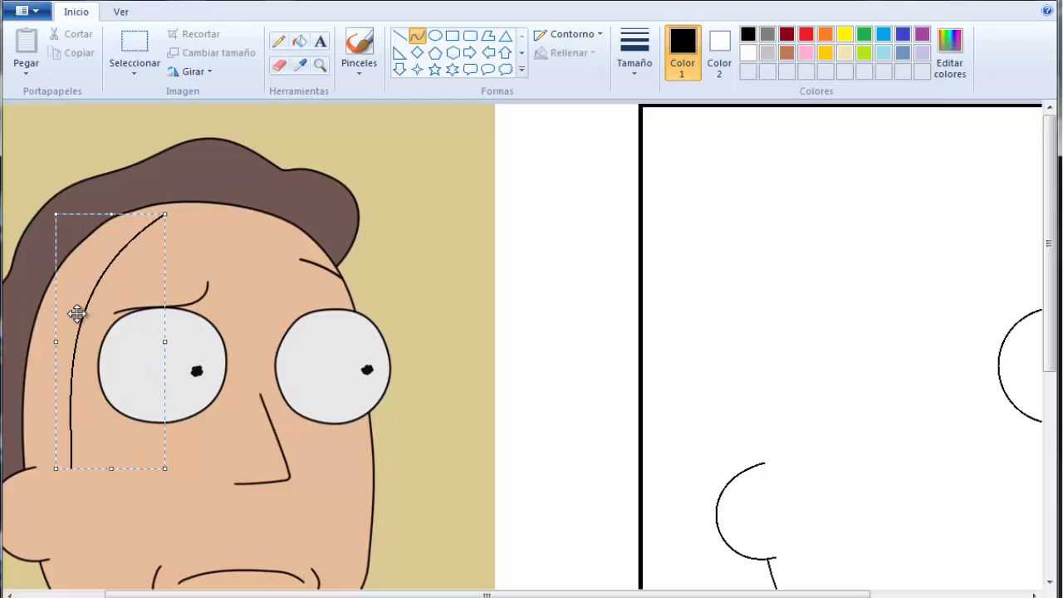
{"action": "key", "text": "Right"}
{"action": "key", "text": "Right"}
{"action": "key", "text": "Right"}
{"action": "key", "text": "Right"}
{"action": "key", "text": "Right"}
{"action": "key", "text": "Right"}
{"action": "key", "text": "Right"}
{"action": "key", "text": "Right"}
{"action": "key", "text": "Right"}
{"action": "key", "text": "Right"}
{"action": "key", "text": "Right"}
{"action": "key", "text": "Right"}
{"action": "key", "text": "Right"}
{"action": "key", "text": "Right"}
{"action": "key", "text": "Right"}
{"action": "key", "text": "Right"}
{"action": "key", "text": "Right"}
{"action": "key", "text": "Right"}
{"action": "key", "text": "Right"}
{"action": "key", "text": "Right"}
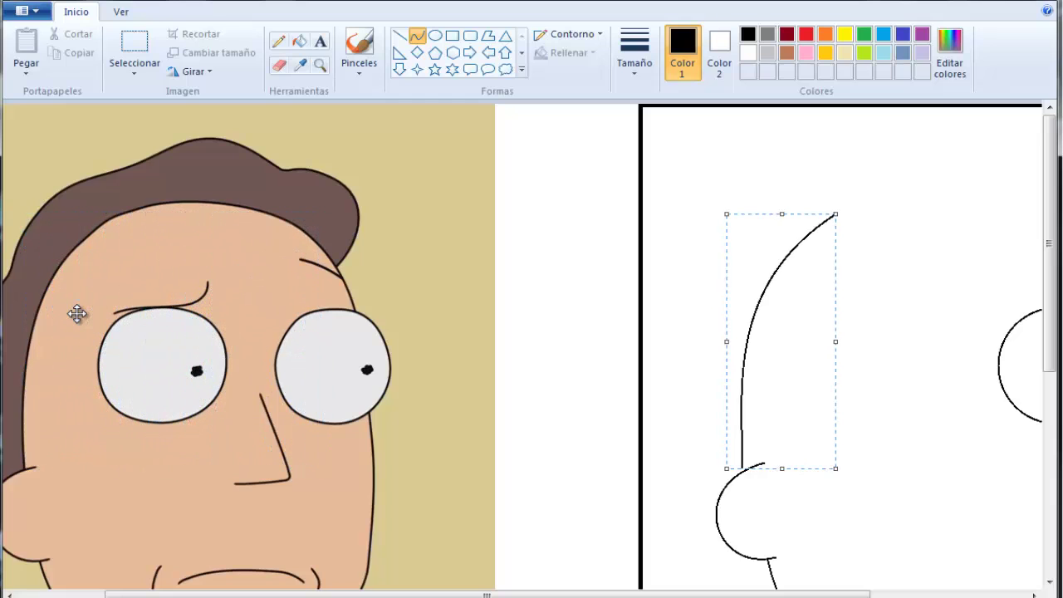
{"action": "key", "text": "Right"}
{"action": "key", "text": "Right"}
{"action": "key", "text": "Right"}
{"action": "key", "text": "Right"}
{"action": "key", "text": "Right"}
{"action": "key", "text": "Right"}
{"action": "key", "text": "Right"}
{"action": "key", "text": "Right"}
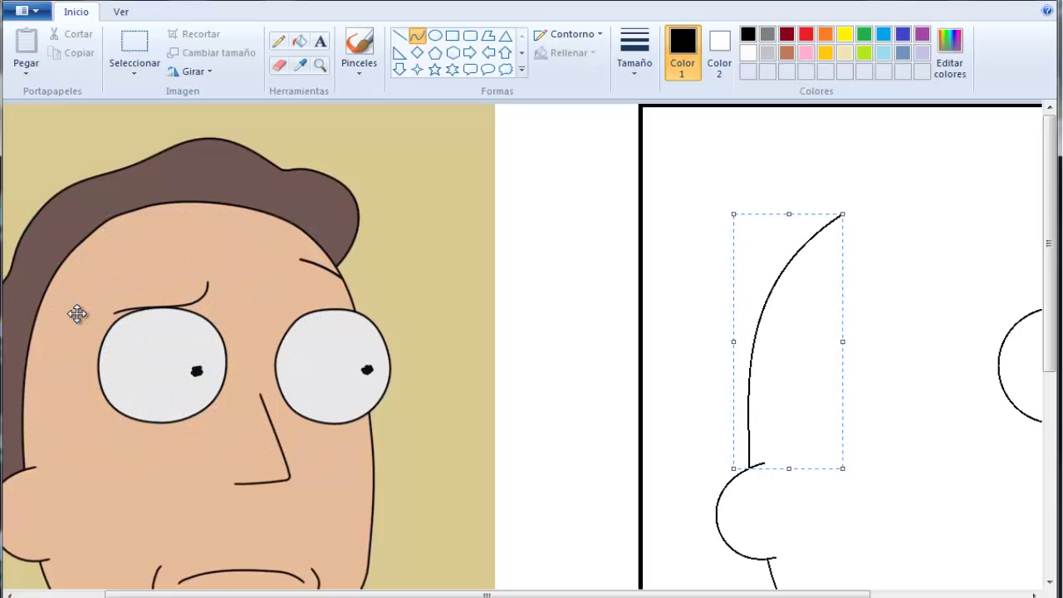
{"action": "key", "text": "Right"}
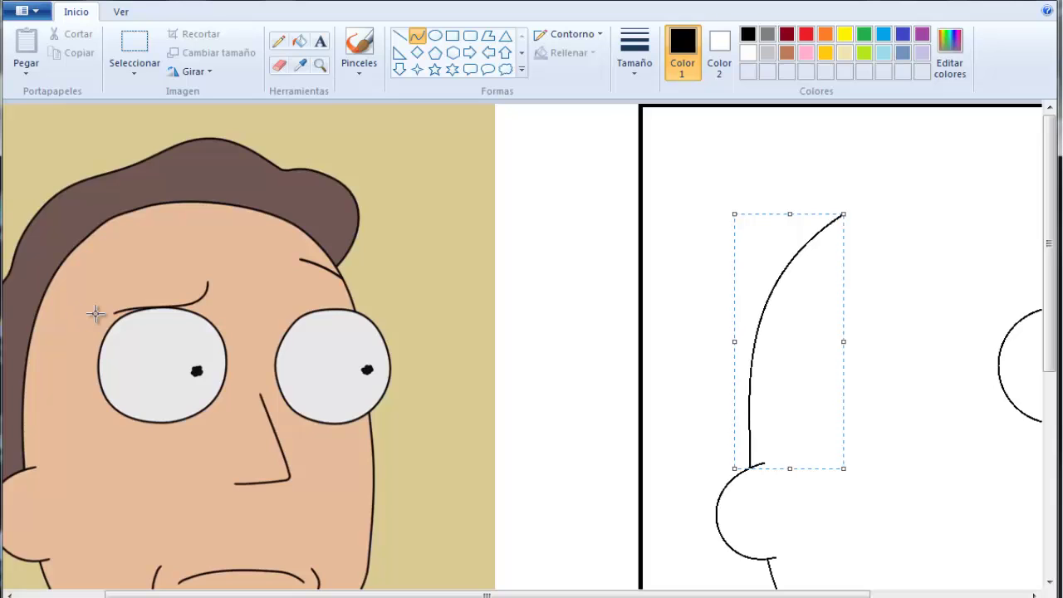
{"action": "left_click", "coordinate": [517, 420]}
{"action": "left_click_drag", "start_coordinate": [565, 595], "coordinate": [626, 595]}
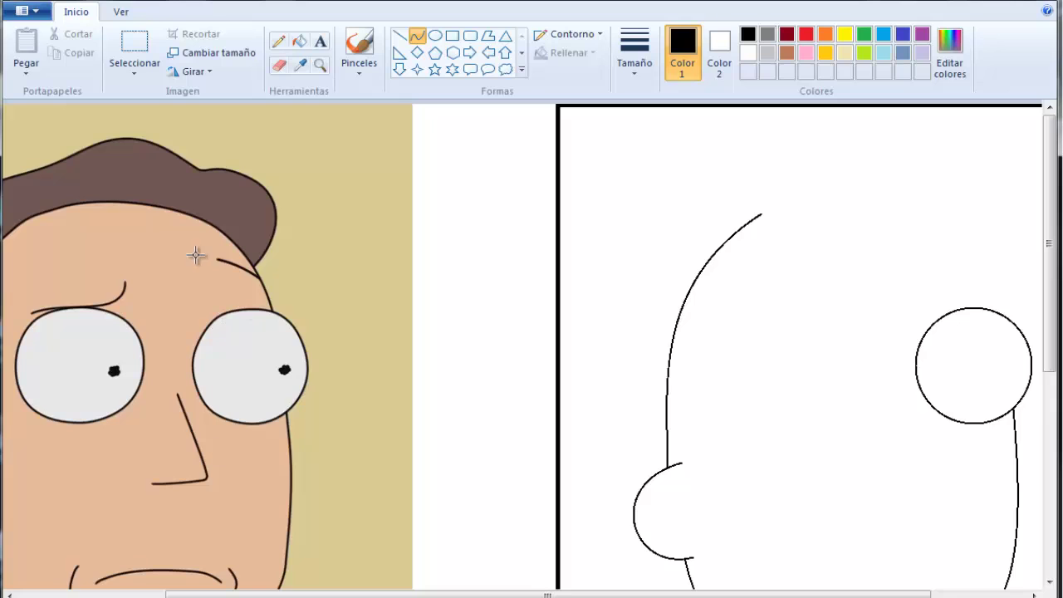
{"action": "left_click_drag", "start_coordinate": [191, 279], "coordinate": [23, 223]}
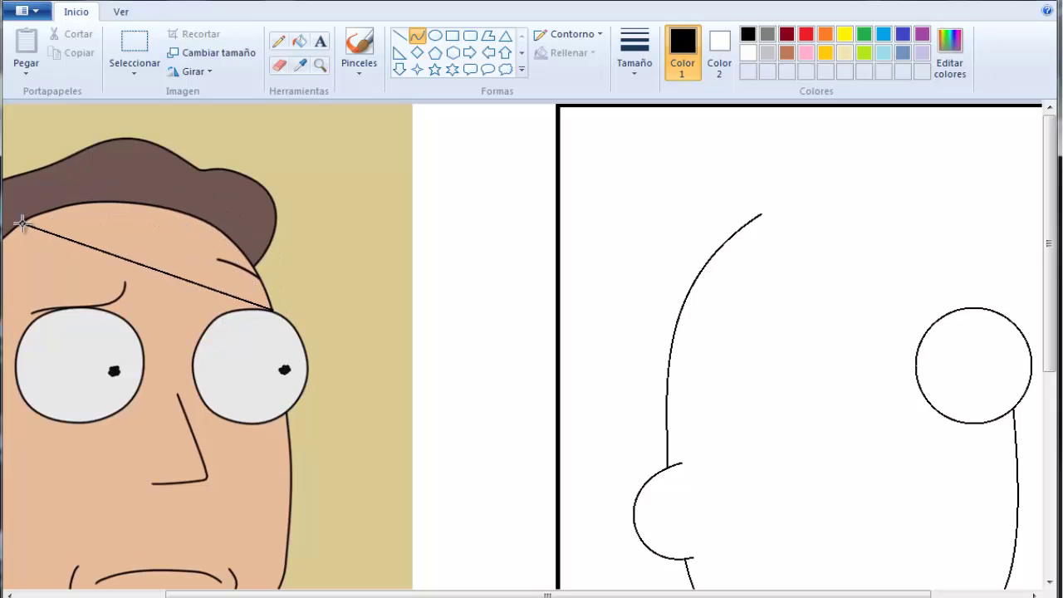
{"action": "left_click", "coordinate": [307, 208]}
{"action": "left_click_drag", "start_coordinate": [305, 206], "coordinate": [80, 207]}
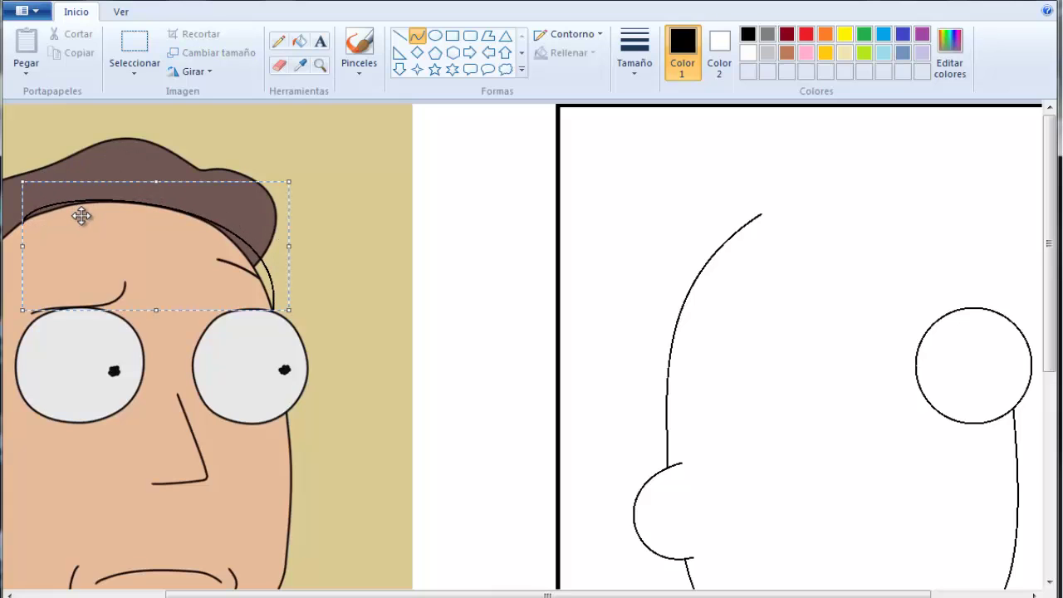
{"action": "key", "text": "ctrl+z"}
{"action": "left_click_drag", "start_coordinate": [236, 294], "coordinate": [25, 218]}
{"action": "left_click_drag", "start_coordinate": [193, 217], "coordinate": [271, 205]}
{"action": "left_click_drag", "start_coordinate": [224, 201], "coordinate": [24, 191]}
{"action": "key", "text": "ctrl+z"}
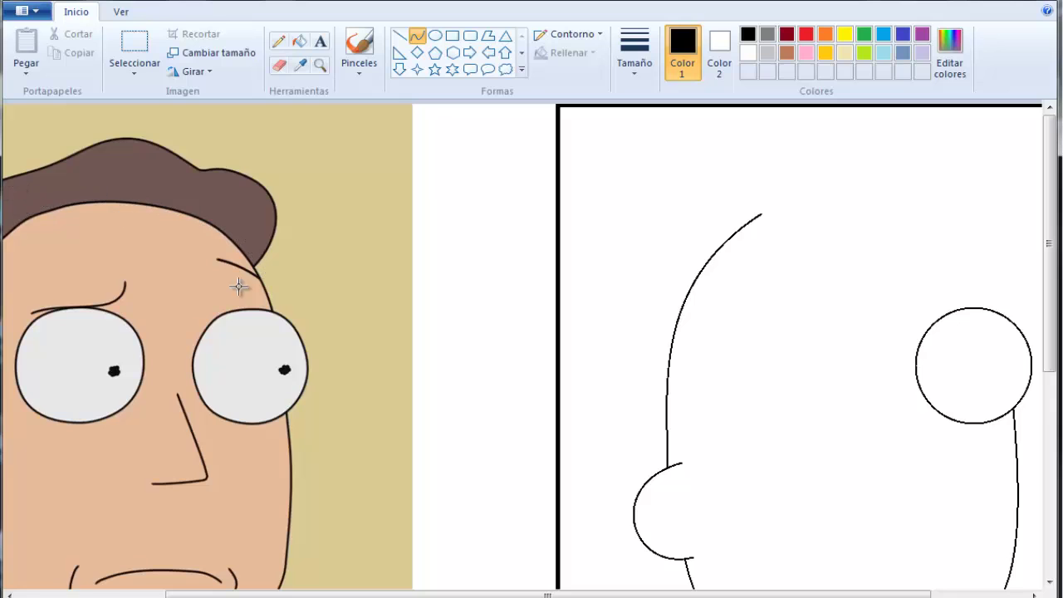
{"action": "left_click_drag", "start_coordinate": [273, 313], "coordinate": [28, 216]}
{"action": "left_click_drag", "start_coordinate": [216, 221], "coordinate": [186, 209]}
{"action": "left_click_drag", "start_coordinate": [137, 176], "coordinate": [250, 186]}
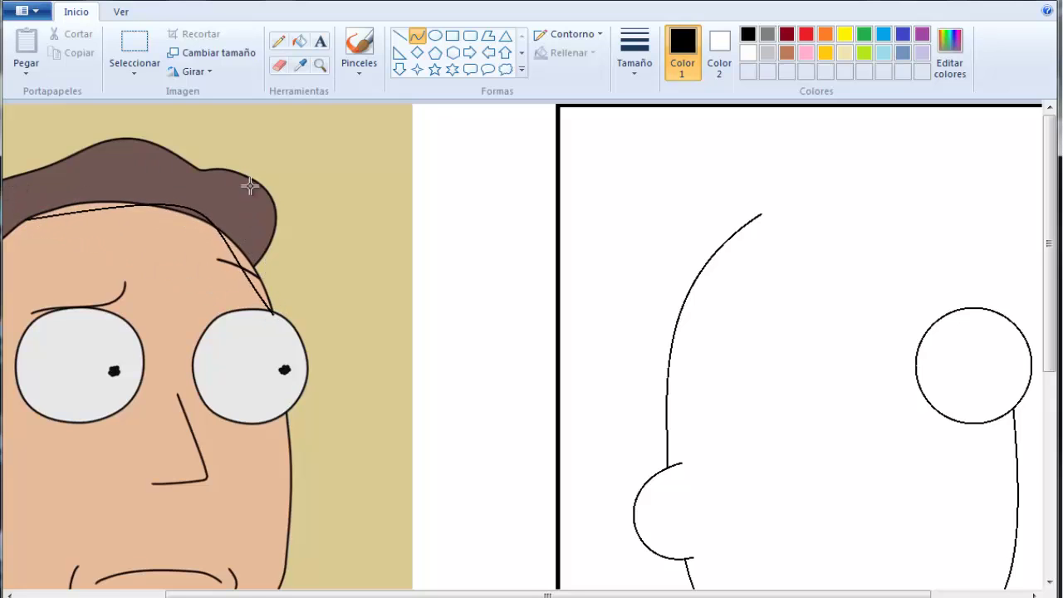
{"action": "key", "text": "ctrl+z"}
Trace the upper hairline across the forehead with a curve and move it into the blank frame between the left hairline and the eye.
{"action": "mouse_move", "coordinate": [275, 310]}
{"action": "left_mouse_down"}
{"action": "mouse_move", "coordinate": [19, 214]}
{"action": "mouse_move", "coordinate": [244, 194]}
{"action": "mouse_move", "coordinate": [238, 204]}
{"action": "mouse_move", "coordinate": [143, 194]}
{"action": "mouse_move", "coordinate": [107, 177]}
{"action": "mouse_move", "coordinate": [118, 176]}
{"action": "left_mouse_up"}
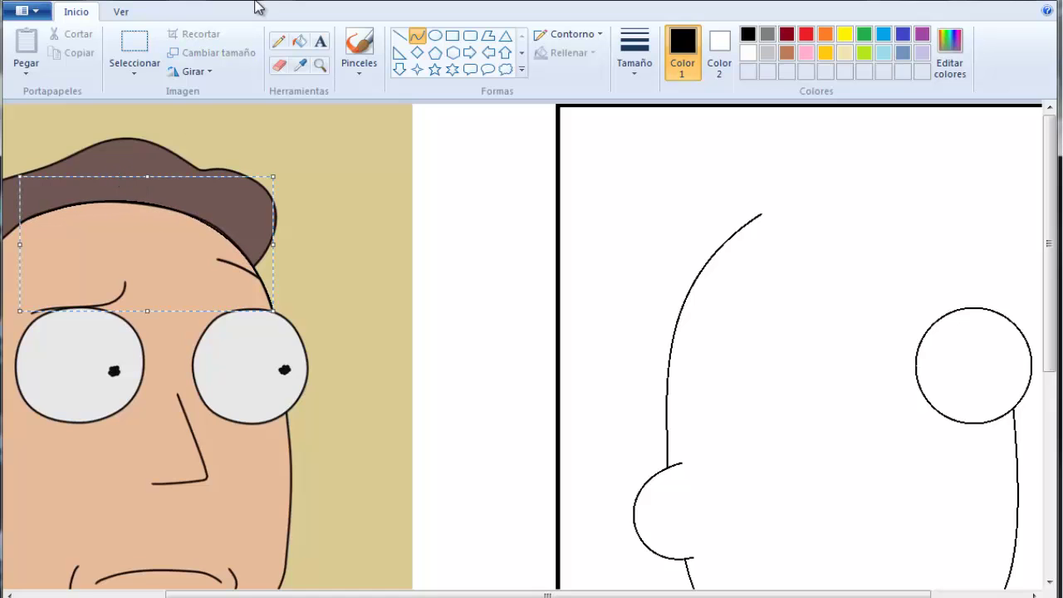
{"action": "left_click_drag", "start_coordinate": [152, 245], "coordinate": [871, 245]}
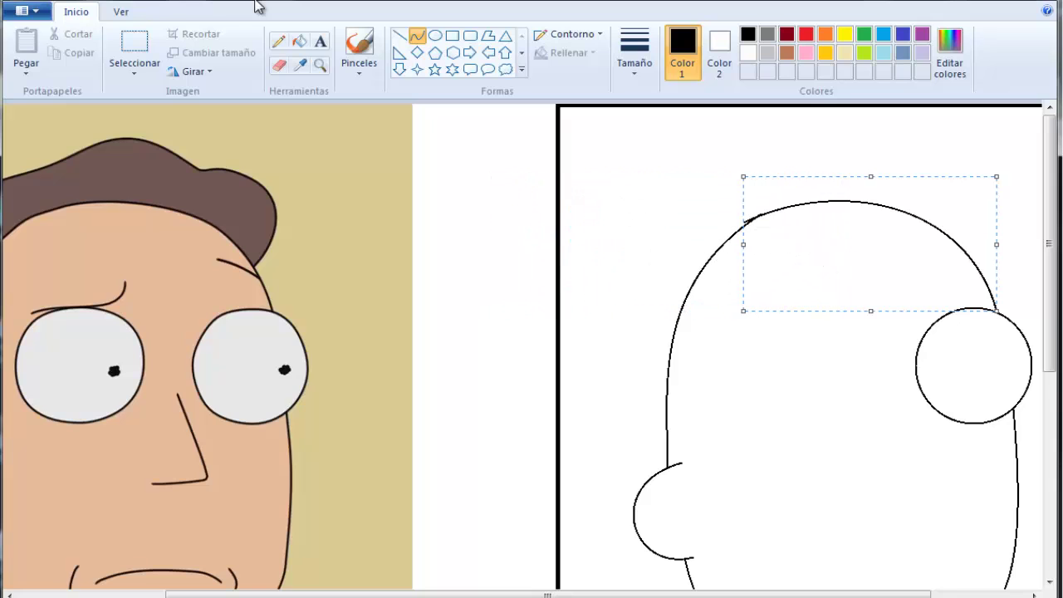
{"action": "key", "text": "Left"}
{"action": "key", "text": "Left"}
{"action": "key", "text": "Left"}
{"action": "key", "text": "Right"}
{"action": "key", "text": "Right"}
{"action": "key", "text": "Right"}
{"action": "key", "text": "Right"}
{"action": "key", "text": "Right"}
{"action": "key", "text": "Right"}
{"action": "key", "text": "Right"}
{"action": "key", "text": "Right"}
{"action": "key", "text": "Right"}
{"action": "key", "text": "Right"}
{"action": "key", "text": "Right"}
{"action": "key", "text": "Right"}
{"action": "key", "text": "Right"}
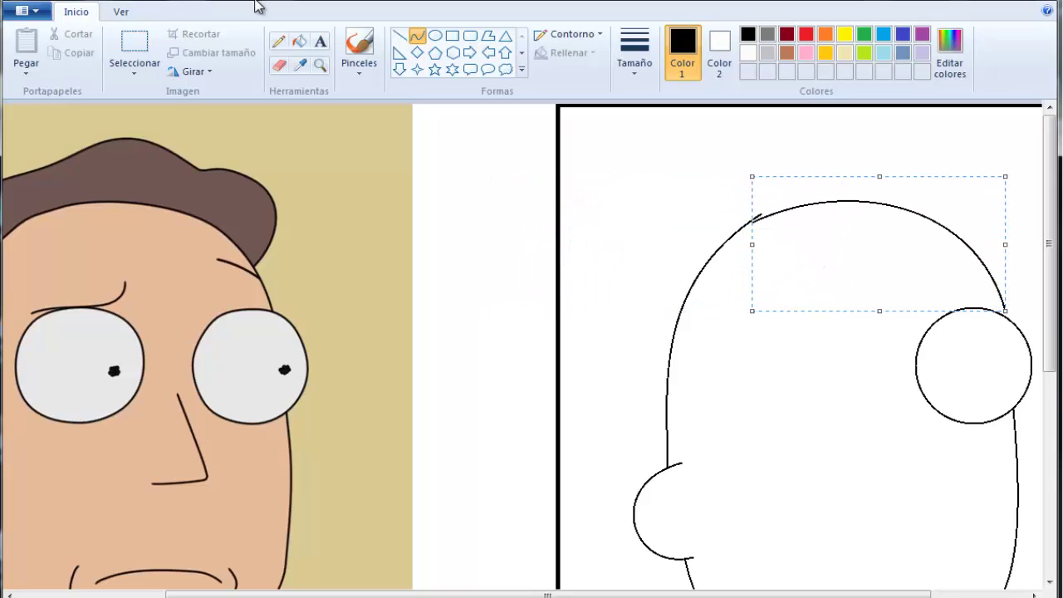
Stretch the upper hairline curve vertically so its ends meet the left hairline and the eye ellipse.
{"action": "left_click_drag", "start_coordinate": [879, 176], "coordinate": [879, 171]}
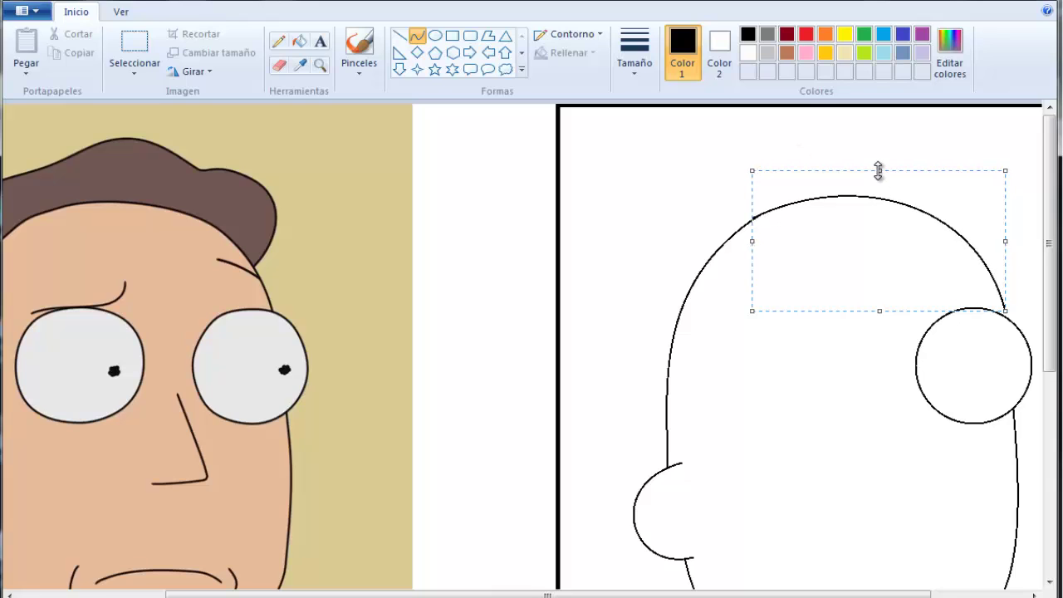
{"action": "left_click_drag", "start_coordinate": [1003, 309], "coordinate": [1008, 320]}
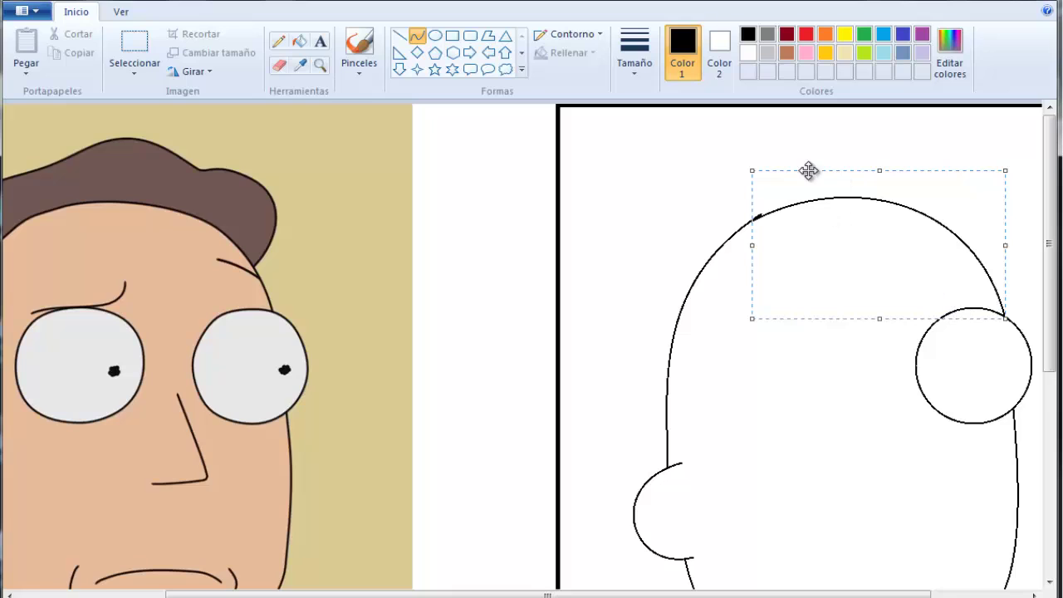
{"action": "left_click_drag", "start_coordinate": [880, 170], "coordinate": [880, 166]}
{"action": "left_click", "coordinate": [638, 197]}
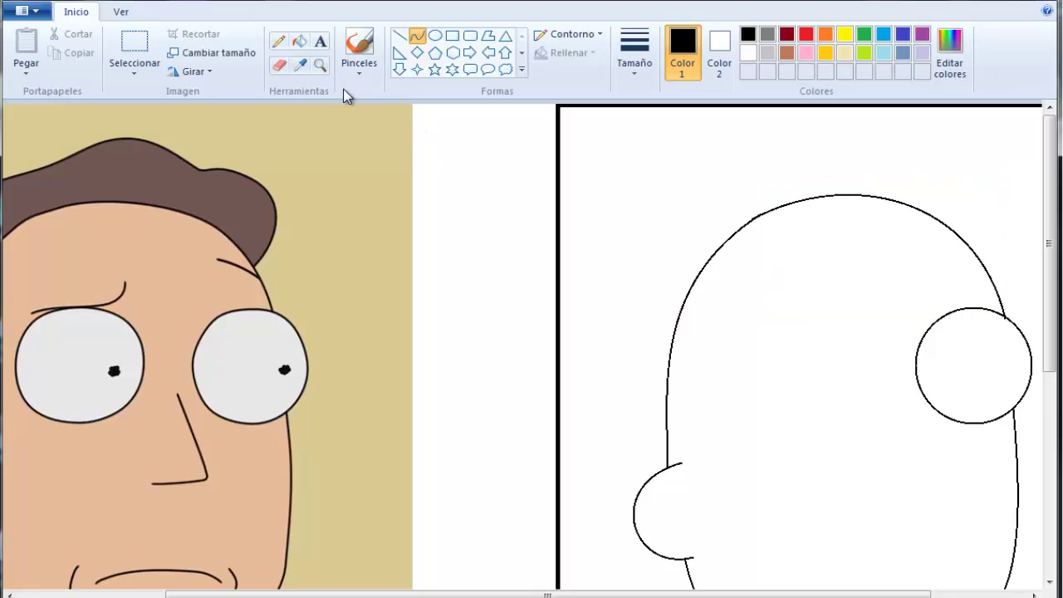
{"action": "left_click", "coordinate": [279, 64]}
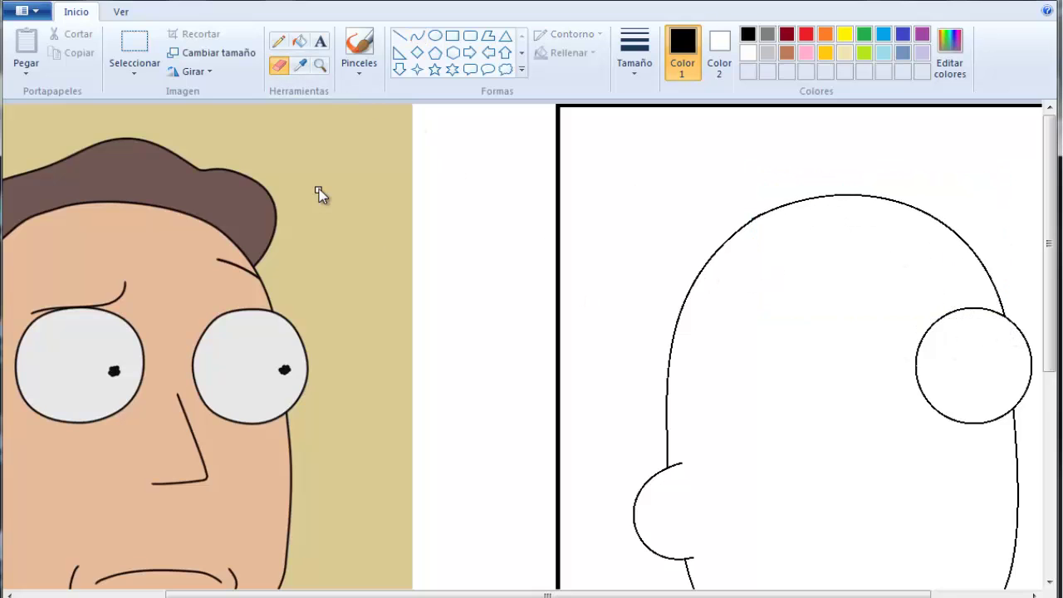
Trace the short right eyebrow line with a curve and move it horizontally into the blank frame against the right side of the hairline.
{"action": "left_click", "coordinate": [417, 36]}
{"action": "left_click_drag", "start_coordinate": [440, 259], "coordinate": [483, 277]}
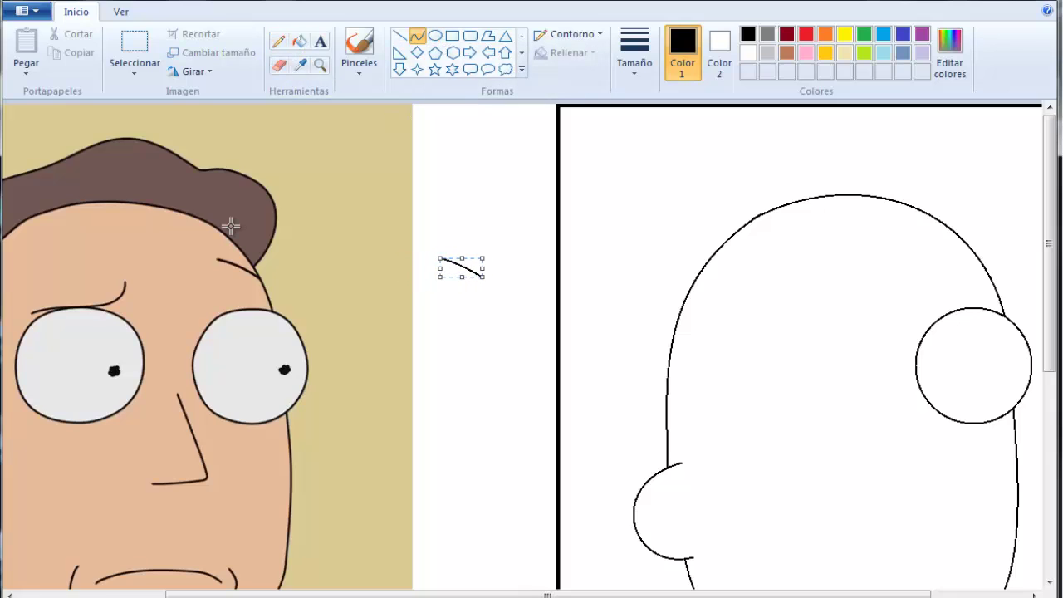
{"action": "key", "text": "Right"}
{"action": "key", "text": "Right"}
{"action": "key", "text": "Right"}
{"action": "key", "text": "Right"}
{"action": "key", "text": "Right"}
{"action": "key", "text": "Right"}
{"action": "key", "text": "Right"}
{"action": "key", "text": "Right"}
{"action": "key", "text": "Right"}
{"action": "key", "text": "Right"}
{"action": "key", "text": "Right"}
{"action": "key", "text": "Right"}
{"action": "key", "text": "Right"}
{"action": "key", "text": "Right"}
{"action": "key", "text": "Right"}
{"action": "key", "text": "Right"}
{"action": "key", "text": "Right"}
{"action": "key", "text": "Right"}
{"action": "key", "text": "Right"}
{"action": "key", "text": "Right"}
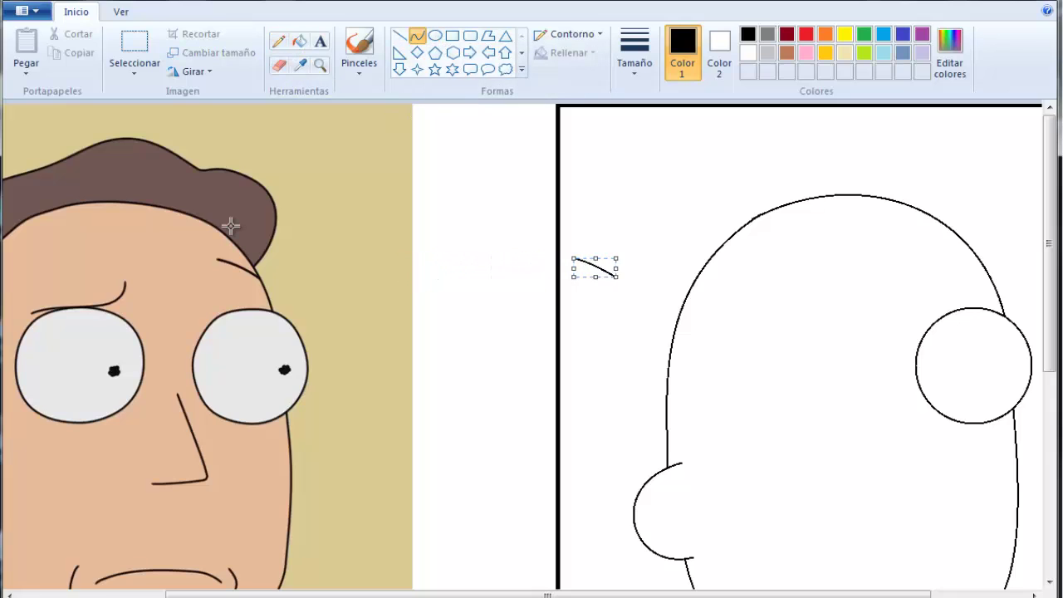
{"action": "key", "text": "Right"}
{"action": "key", "text": "Right"}
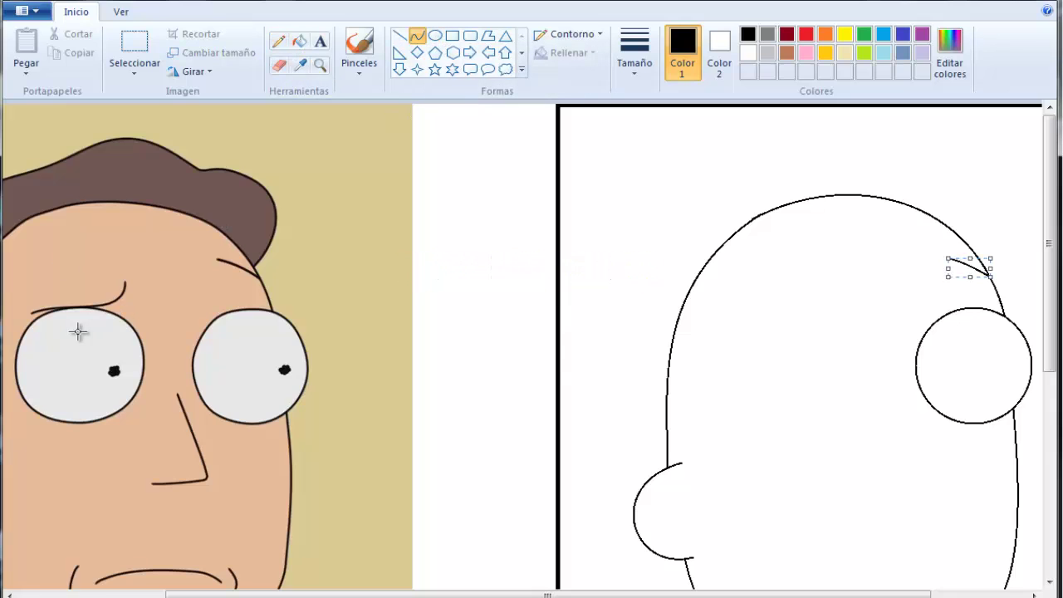
Trace the left eyebrow above the eye on the reference picture with a curve.
{"action": "left_click_drag", "start_coordinate": [30, 313], "coordinate": [125, 303]}
Trace the right sleeve's inner line with a curve and move it horizontally into the blank frame beside the drawn right arm outline.
{"action": "scroll", "coordinate": [339, 344], "scroll_direction": "down", "scroll_amount": 5}
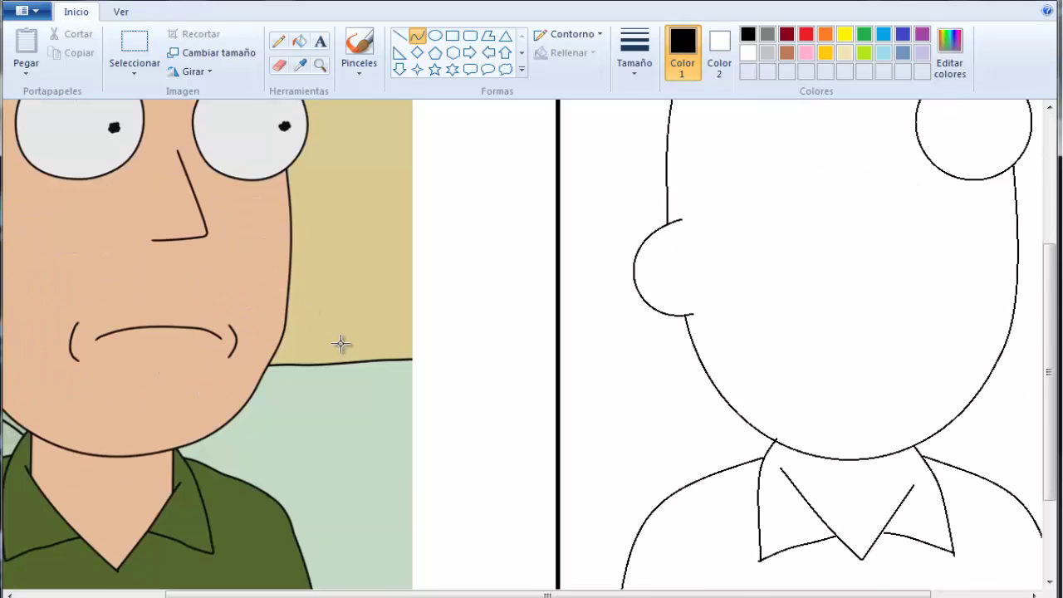
{"action": "scroll", "coordinate": [337, 340], "scroll_direction": "right", "scroll_amount": 2}
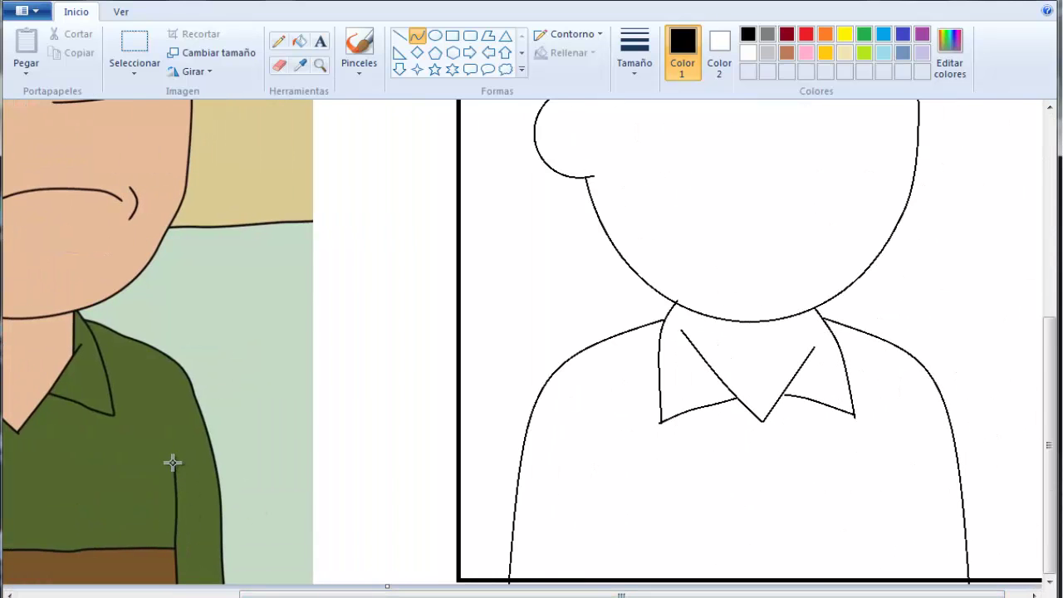
{"action": "left_click_drag", "start_coordinate": [180, 579], "coordinate": [178, 583]}
{"action": "left_click_drag", "start_coordinate": [172, 519], "coordinate": [175, 539]}
{"action": "left_click", "coordinate": [173, 546]}
{"action": "key", "text": "Right"}
{"action": "key", "text": "Right"}
{"action": "key", "text": "Right"}
{"action": "key", "text": "Right"}
{"action": "key", "text": "Right"}
{"action": "key", "text": "Right"}
{"action": "key", "text": "Right"}
{"action": "key", "text": "Right"}
{"action": "key", "text": "Right"}
{"action": "key", "text": "Right"}
{"action": "key", "text": "Right"}
{"action": "key", "text": "Right"}
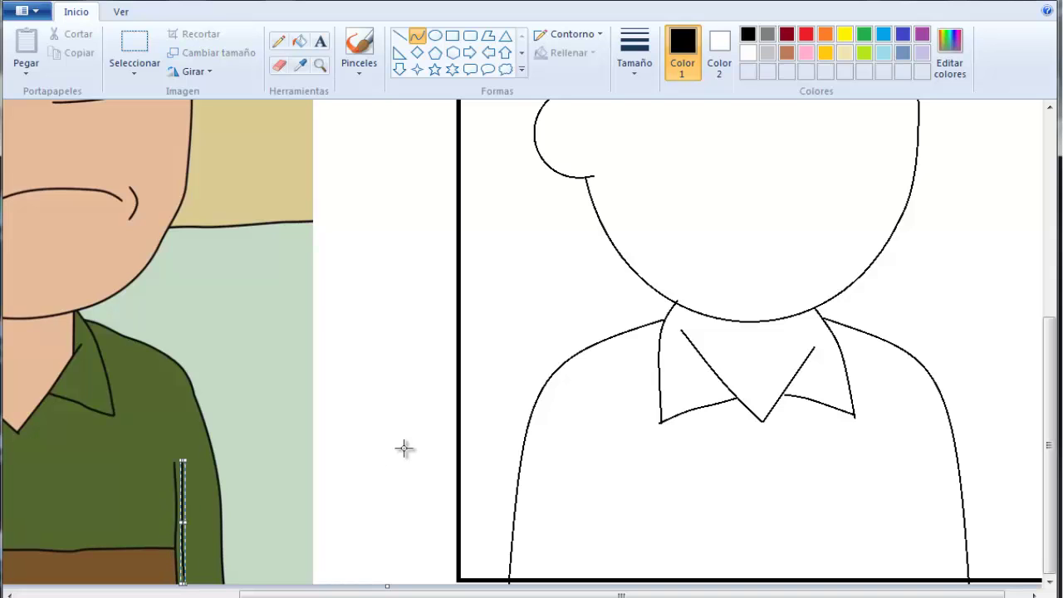
{"action": "key", "text": "Right"}
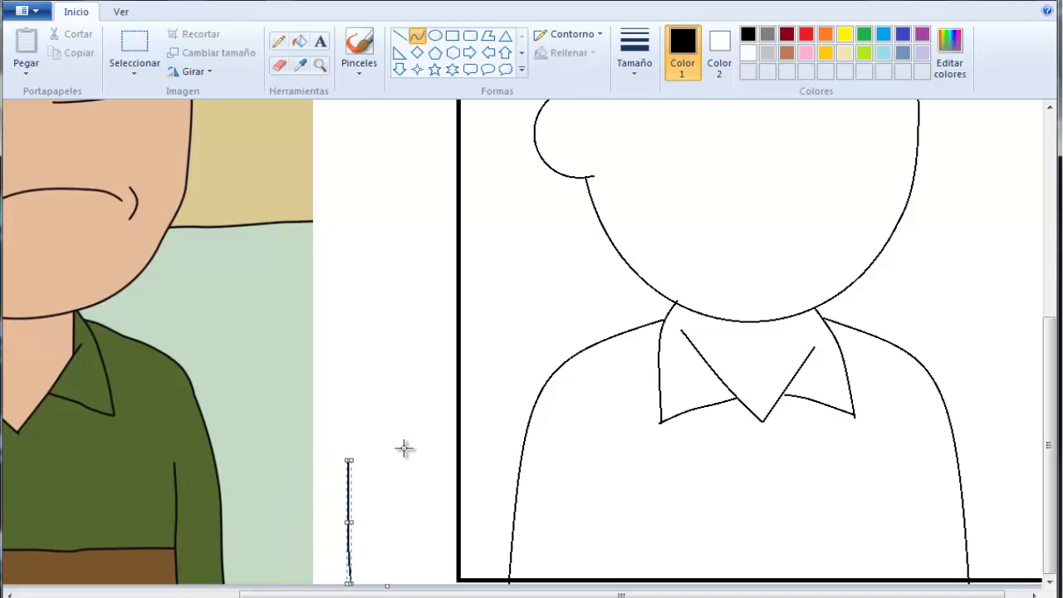
{"action": "key", "text": "Right"}
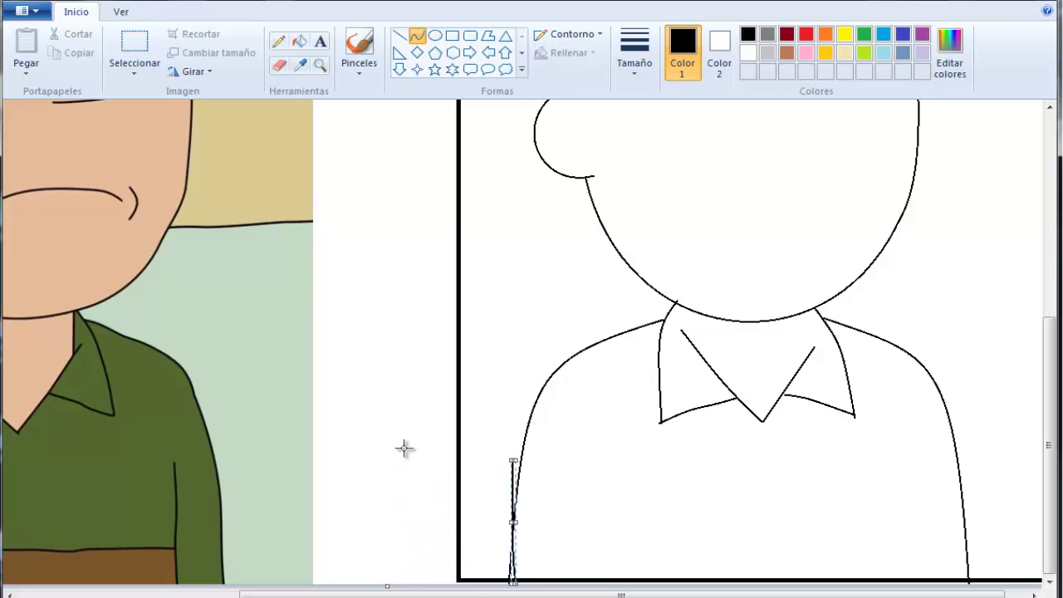
{"action": "key", "text": "Right"}
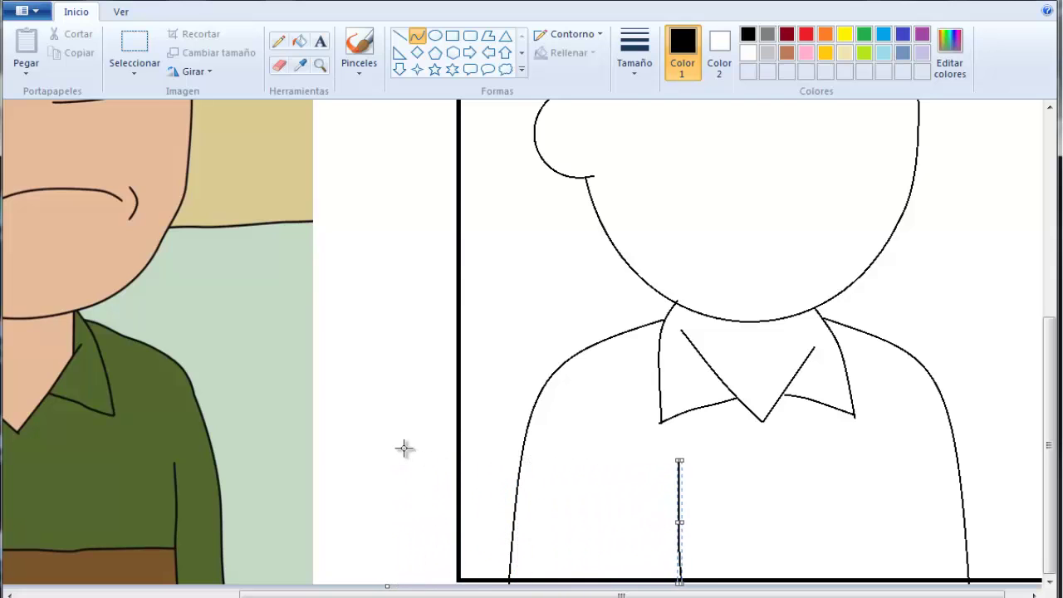
{"action": "key", "text": "Right"}
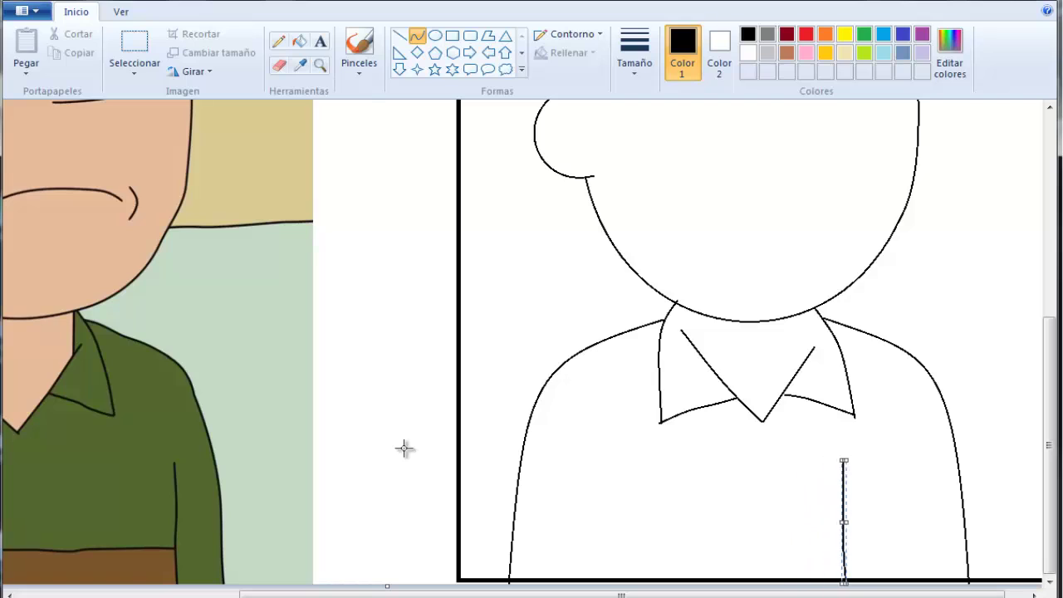
{"action": "key", "text": "Right"}
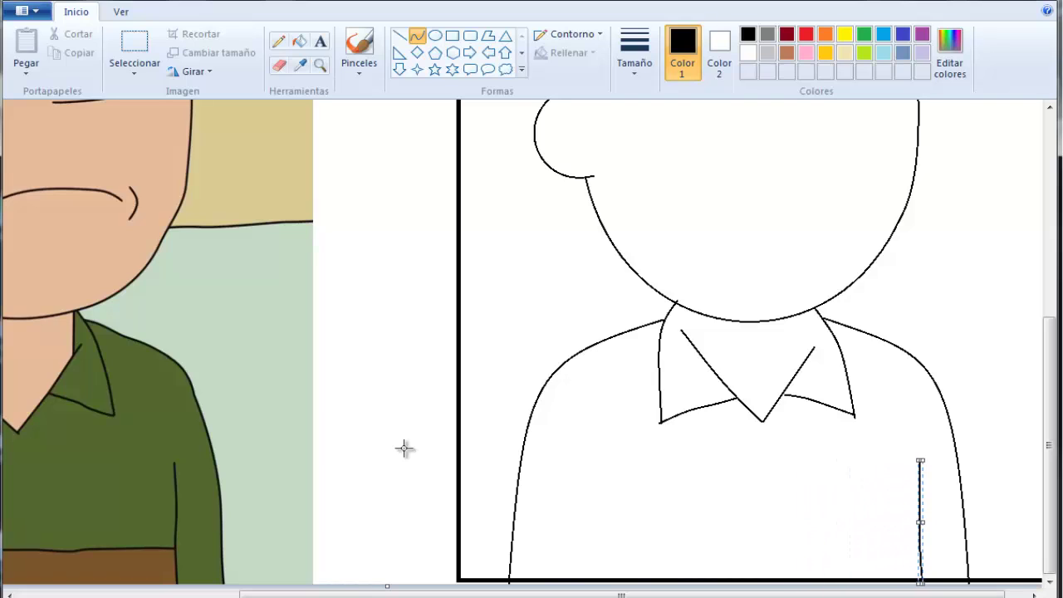
Trace the shirt's lower hem with a curve and move it horizontally into the blank frame until its right end meets the inner sleeve line.
{"action": "left_click_drag", "start_coordinate": [512, 593], "coordinate": [421, 591]}
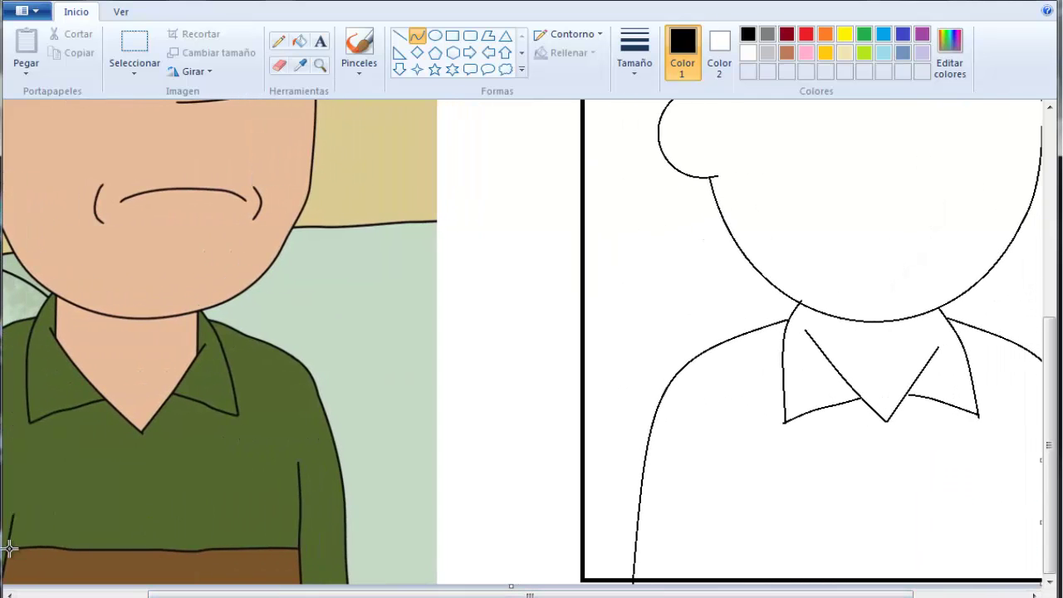
{"action": "left_click", "coordinate": [112, 548]}
{"action": "key", "text": "Right"}
{"action": "key", "text": "Right"}
{"action": "key", "text": "Right"}
{"action": "key", "text": "Right"}
{"action": "key", "text": "Right"}
{"action": "key", "text": "Right"}
{"action": "key", "text": "Right"}
{"action": "key", "text": "Right"}
{"action": "key", "text": "Right"}
{"action": "key", "text": "Right"}
{"action": "key", "text": "Right"}
{"action": "key", "text": "Right"}
{"action": "key", "text": "Right"}
{"action": "key", "text": "Right"}
{"action": "key", "text": "Right"}
{"action": "key", "text": "Right"}
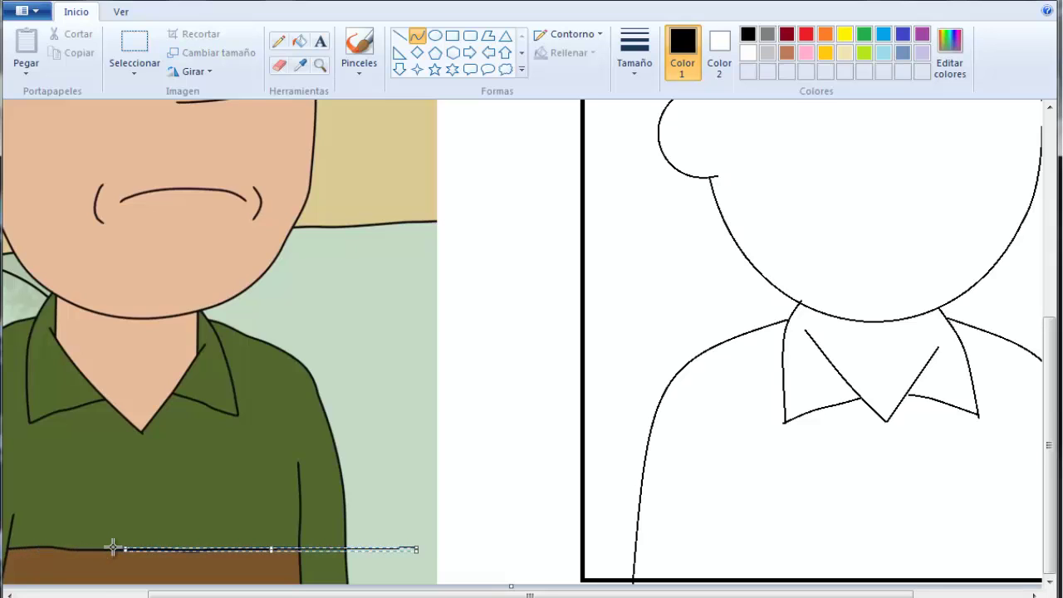
{"action": "key", "text": "Right"}
{"action": "key", "text": "Right"}
{"action": "key", "text": "Right"}
{"action": "key", "text": "Right"}
{"action": "key", "text": "Right"}
{"action": "key", "text": "Right"}
{"action": "key", "text": "Right"}
{"action": "key", "text": "Right"}
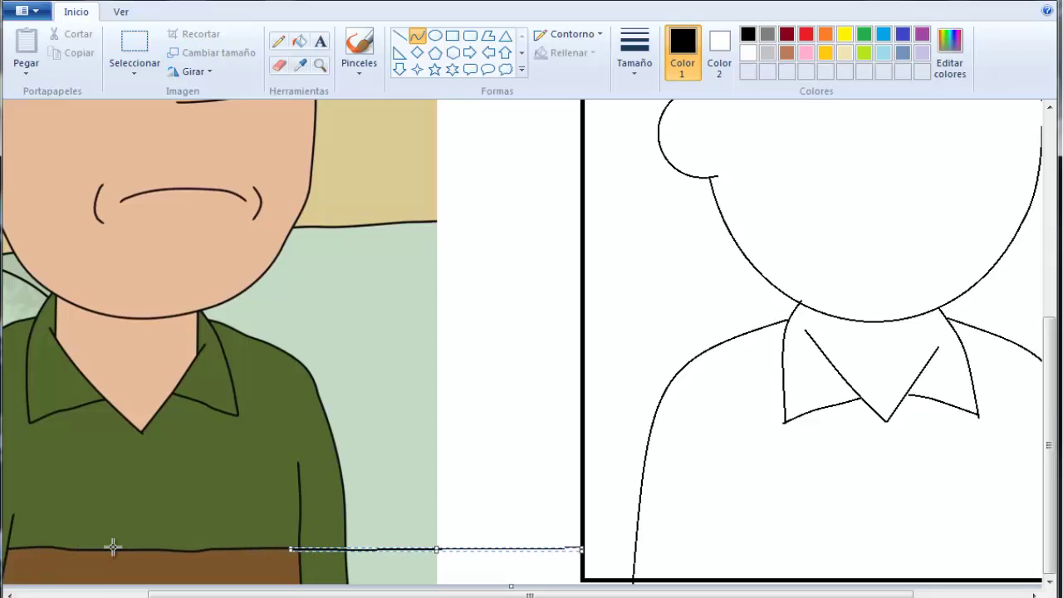
{"action": "key", "text": "Right"}
{"action": "key", "text": "Right"}
{"action": "key", "text": "Right"}
{"action": "key", "text": "Right"}
{"action": "key", "text": "Right"}
{"action": "key", "text": "Right"}
{"action": "key", "text": "Right"}
{"action": "key", "text": "Right"}
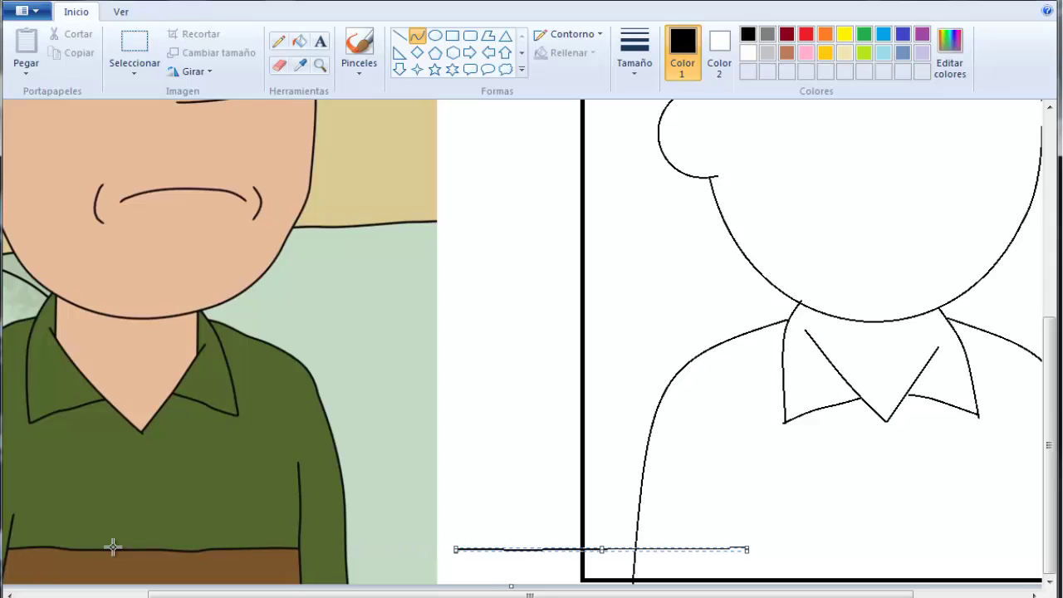
{"action": "key", "text": "Right"}
{"action": "key", "text": "Right"}
{"action": "key", "text": "Right"}
{"action": "key", "text": "Right"}
{"action": "key", "text": "Right"}
{"action": "key", "text": "Right"}
{"action": "key", "text": "Right"}
{"action": "key", "text": "Right"}
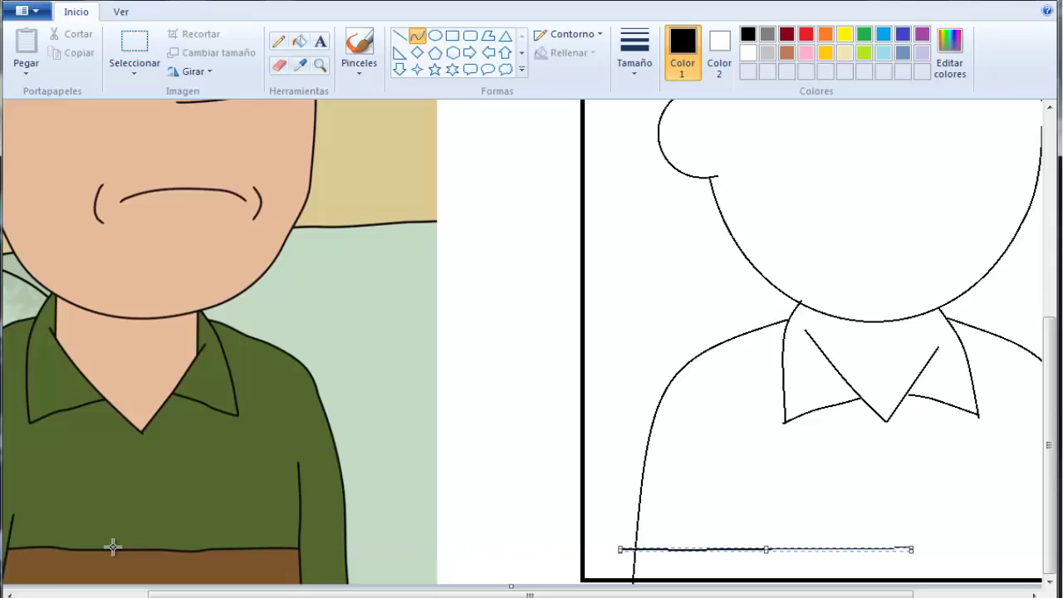
{"action": "key", "text": "Right"}
{"action": "key", "text": "Right"}
{"action": "key", "text": "Right"}
{"action": "key", "text": "Right"}
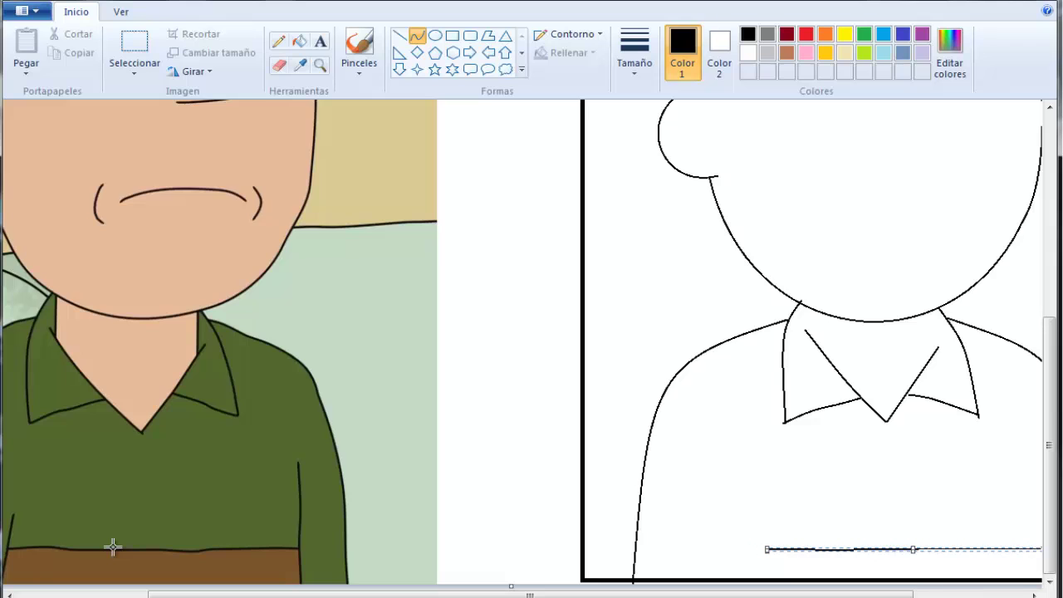
{"action": "left_click_drag", "start_coordinate": [464, 595], "coordinate": [577, 594]}
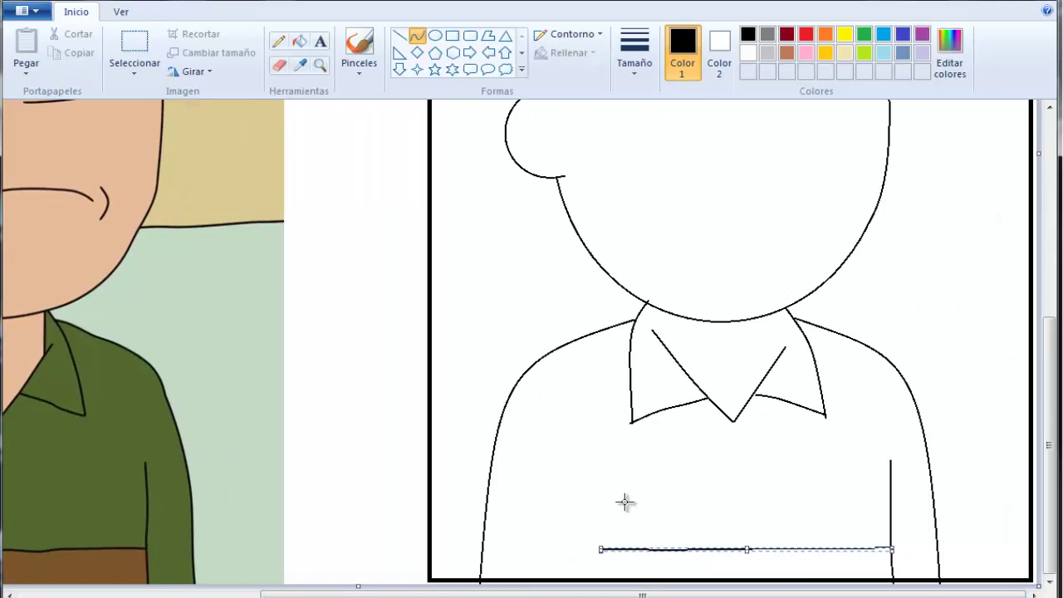
{"action": "left_click", "coordinate": [379, 432]}
Trace the left sleeve's inner line with a curve and move it horizontally into the blank frame against the hem line's left end.
{"action": "left_click_drag", "start_coordinate": [366, 595], "coordinate": [184, 595]}
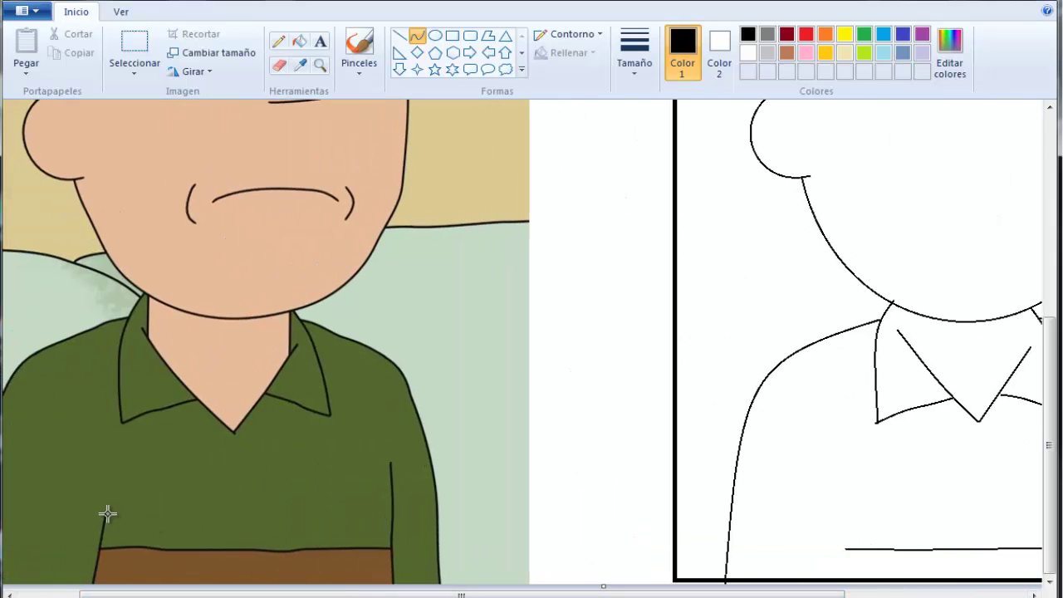
{"action": "left_click_drag", "start_coordinate": [107, 513], "coordinate": [95, 587]}
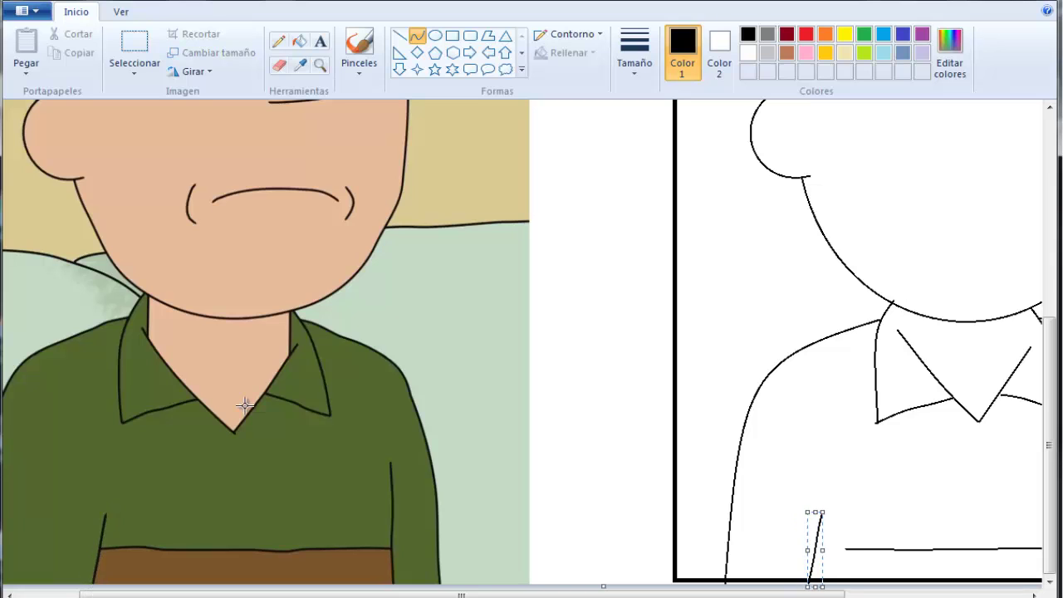
{"action": "key", "text": "Right"}
{"action": "key", "text": "Right"}
{"action": "key", "text": "Right"}
{"action": "key", "text": "Right"}
{"action": "key", "text": "Right"}
{"action": "key", "text": "Right"}
{"action": "key", "text": "Right"}
{"action": "key", "text": "Right"}
{"action": "key", "text": "Right"}
{"action": "key", "text": "Right"}
{"action": "key", "text": "Right"}
{"action": "key", "text": "Right"}
{"action": "key", "text": "Right"}
{"action": "key", "text": "Right"}
{"action": "key", "text": "Right"}
{"action": "key", "text": "Right"}
{"action": "key", "text": "Right"}
{"action": "key", "text": "Right"}
{"action": "key", "text": "Right"}
{"action": "key", "text": "Right"}
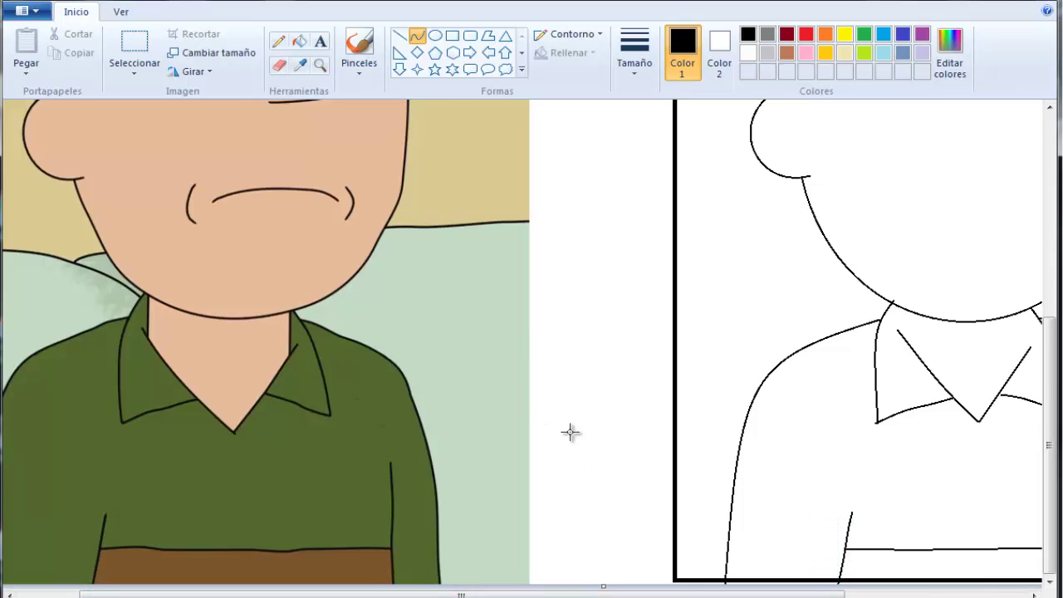
Draw the two vertical neck lines between jaw and collar, and erase the piece of the left one sticking out above the jaw.
{"action": "scroll", "coordinate": [572, 434], "scroll_direction": "up", "scroll_amount": 3}
{"action": "key", "text": "ctrl+z"}
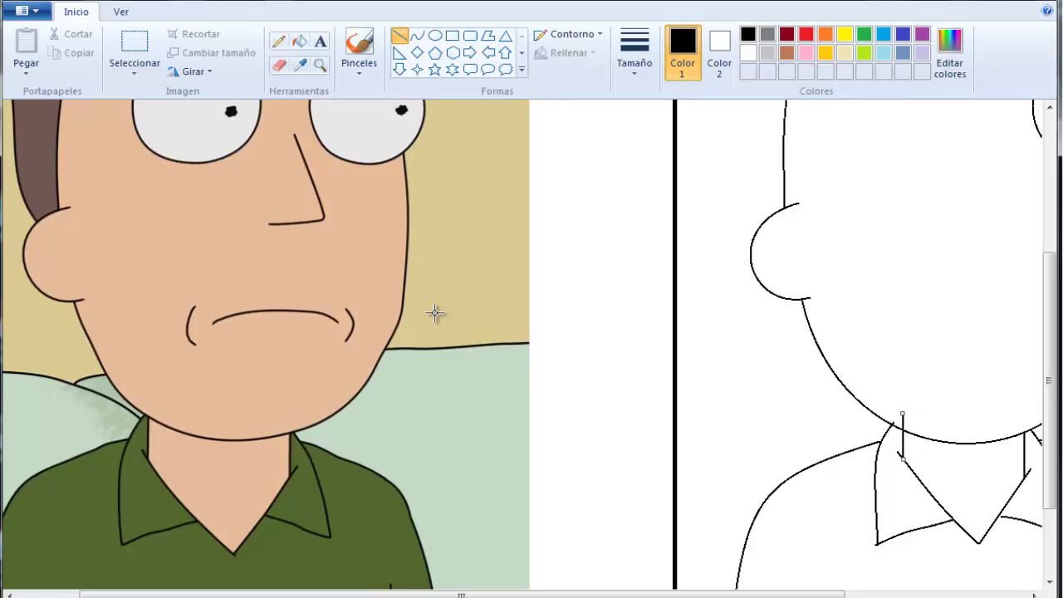
{"action": "left_click", "coordinate": [913, 407]}
{"action": "left_click", "coordinate": [279, 65]}
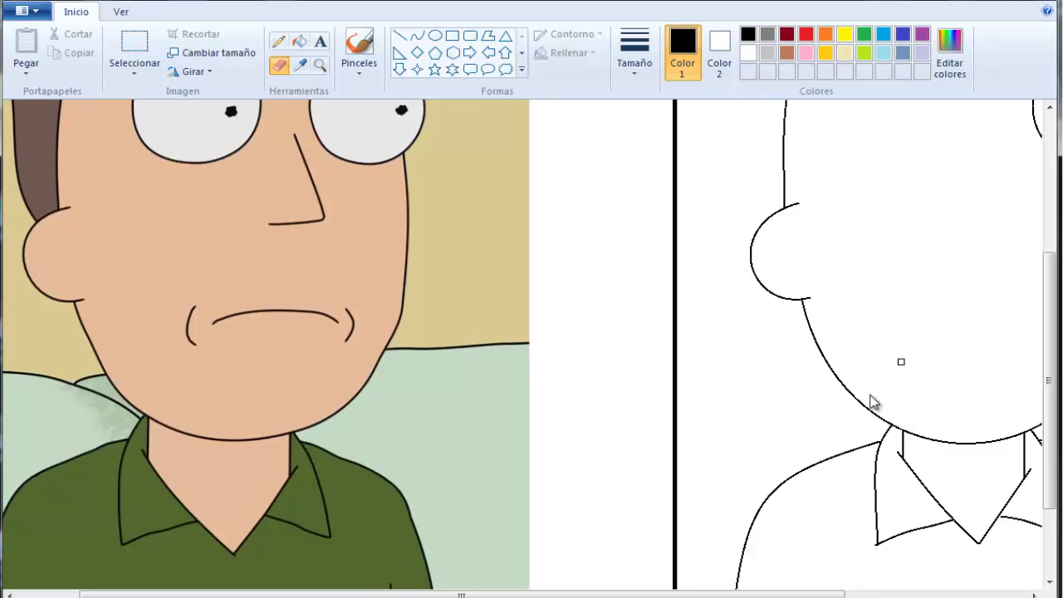
Sample the shirt's green from the reference picture and fill the drawn shirt and its collar with it.
{"action": "left_click", "coordinate": [322, 67]}
{"action": "right_click", "coordinate": [449, 207]}
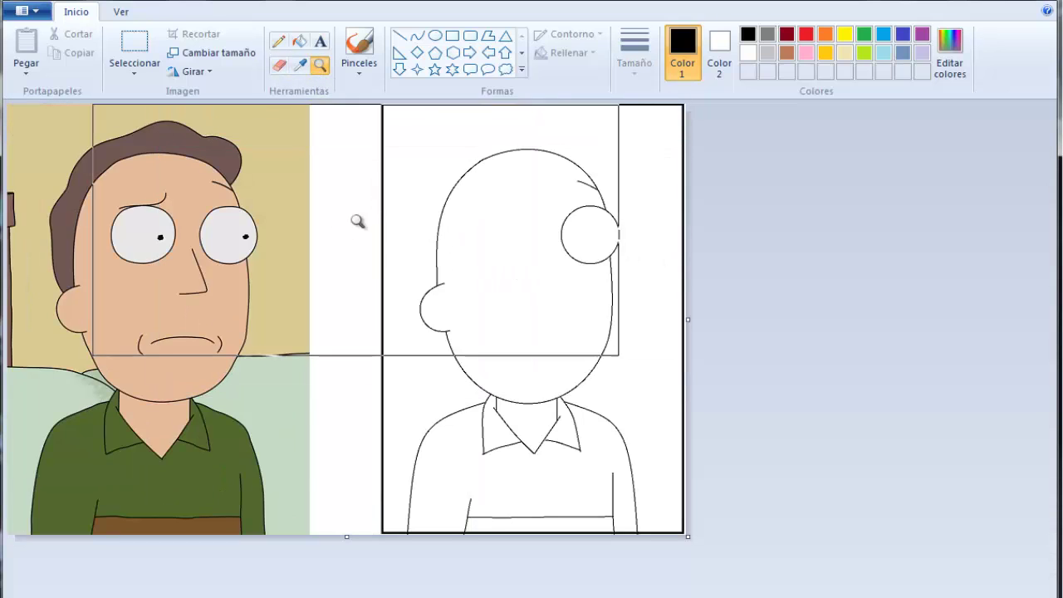
{"action": "left_click", "coordinate": [297, 74]}
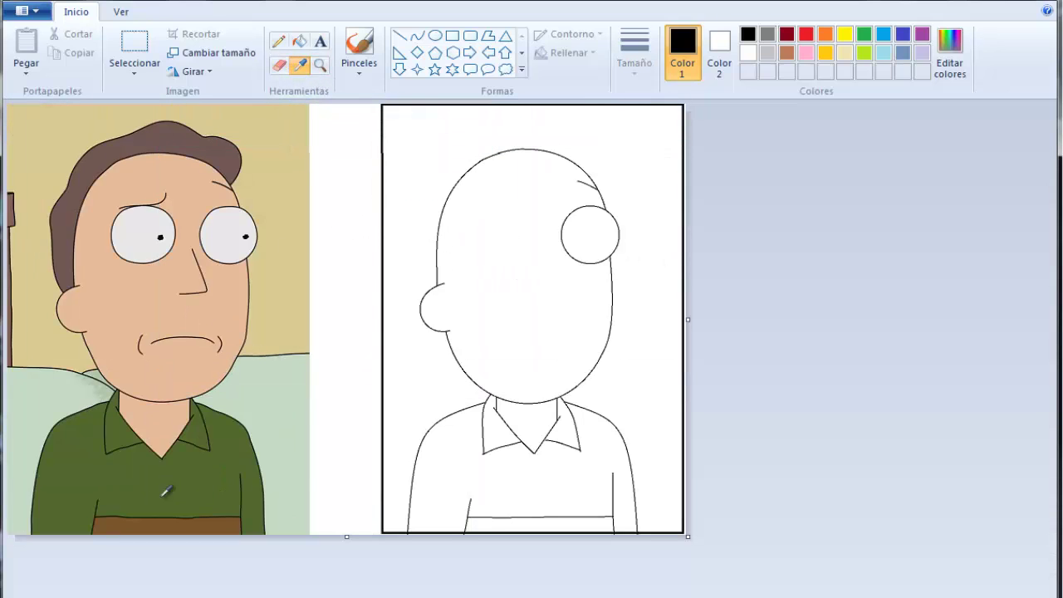
{"action": "left_click", "coordinate": [162, 490]}
{"action": "left_click", "coordinate": [302, 46]}
{"action": "left_click", "coordinate": [523, 469]}
{"action": "left_click", "coordinate": [504, 431]}
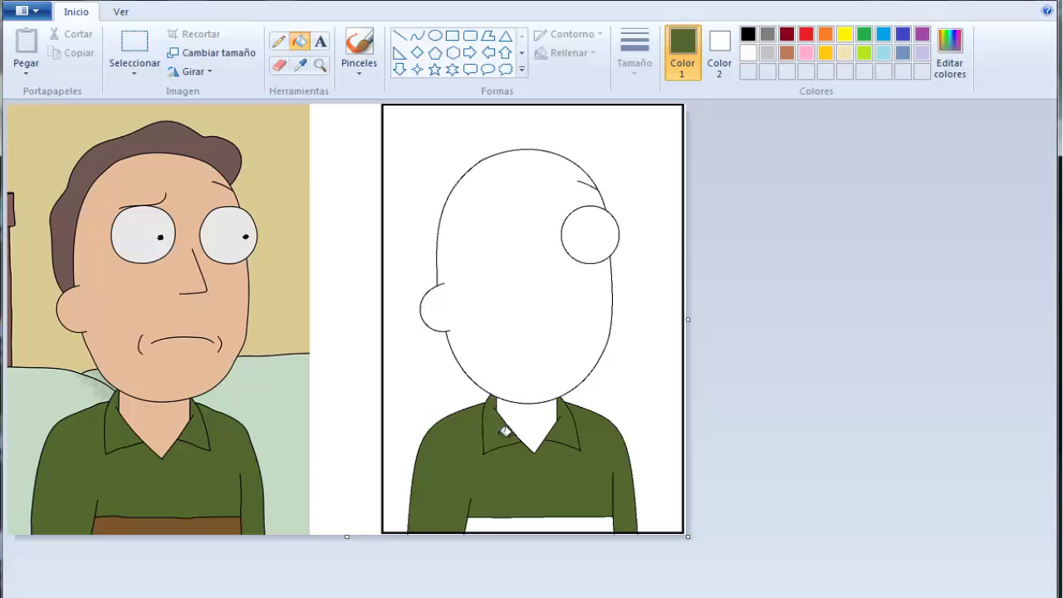
Fill the area below the shirt's hem with the reference's brown and the neck with its skin tone.
{"action": "left_click", "coordinate": [294, 72]}
{"action": "left_click", "coordinate": [222, 521]}
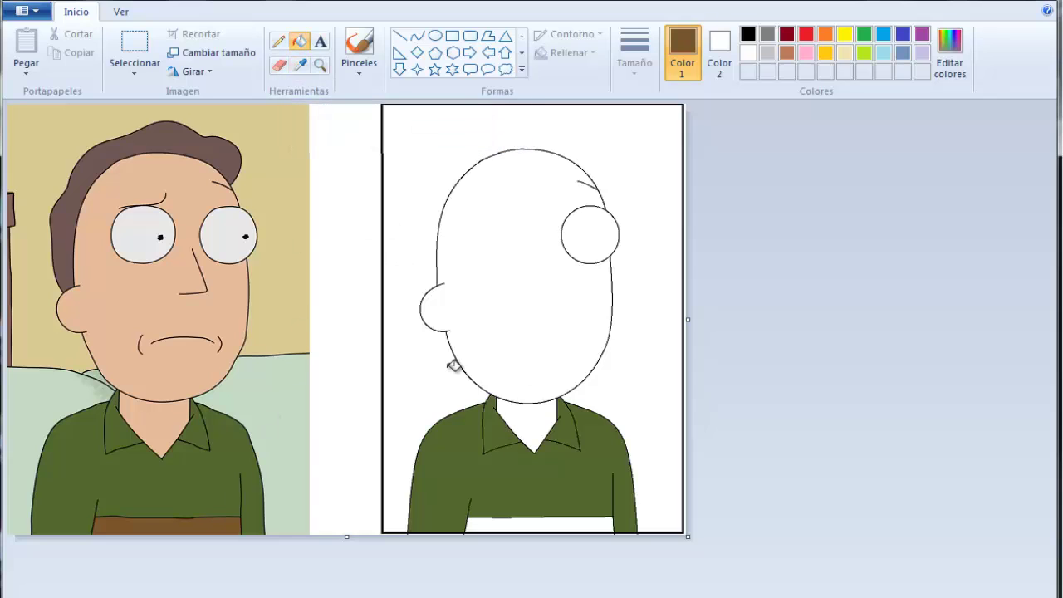
{"action": "left_click", "coordinate": [488, 523]}
{"action": "left_click", "coordinate": [300, 65]}
{"action": "left_click", "coordinate": [212, 374]}
{"action": "left_click", "coordinate": [526, 415]}
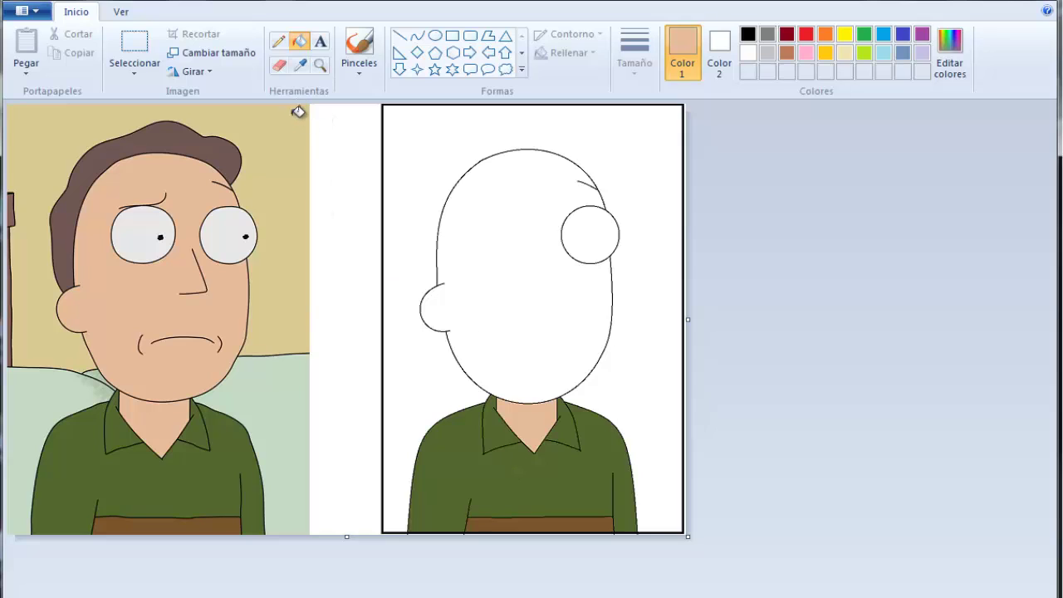
Set the drawing colour to black and trace the lower back edge of the hair above the ear with a curve.
{"action": "left_click", "coordinate": [320, 64]}
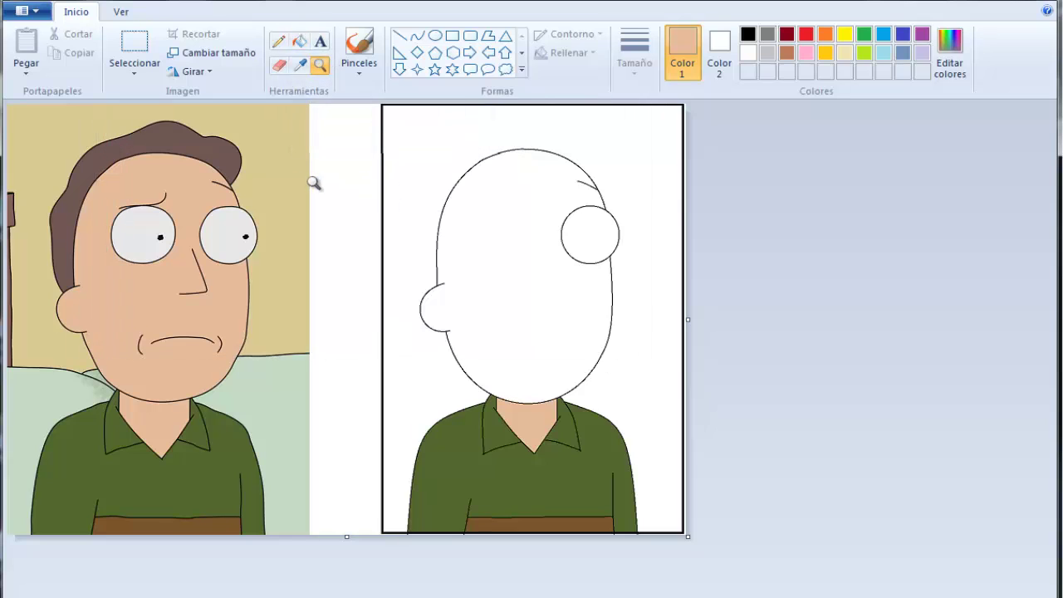
{"action": "left_click", "coordinate": [263, 180]}
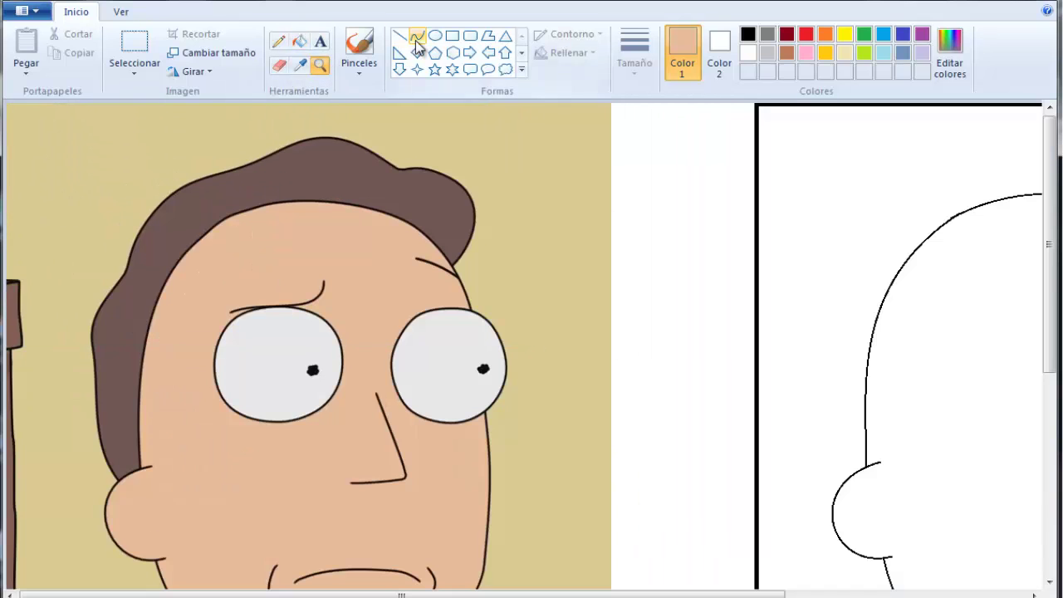
{"action": "left_click", "coordinate": [417, 38]}
{"action": "left_click_drag", "start_coordinate": [126, 395], "coordinate": [130, 275]}
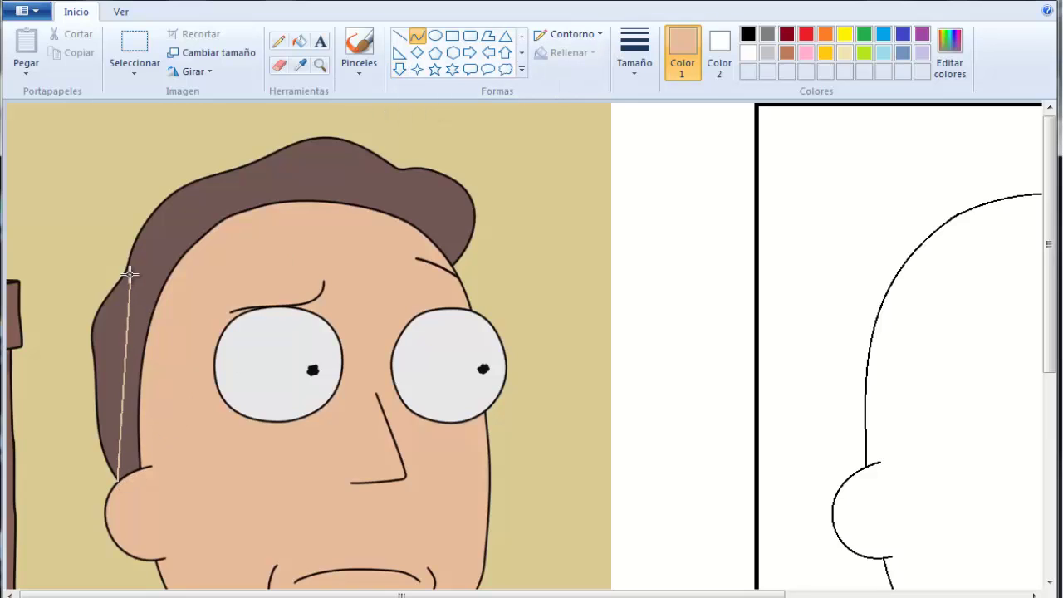
{"action": "key", "text": "ctrl+z"}
{"action": "left_click", "coordinate": [746, 37]}
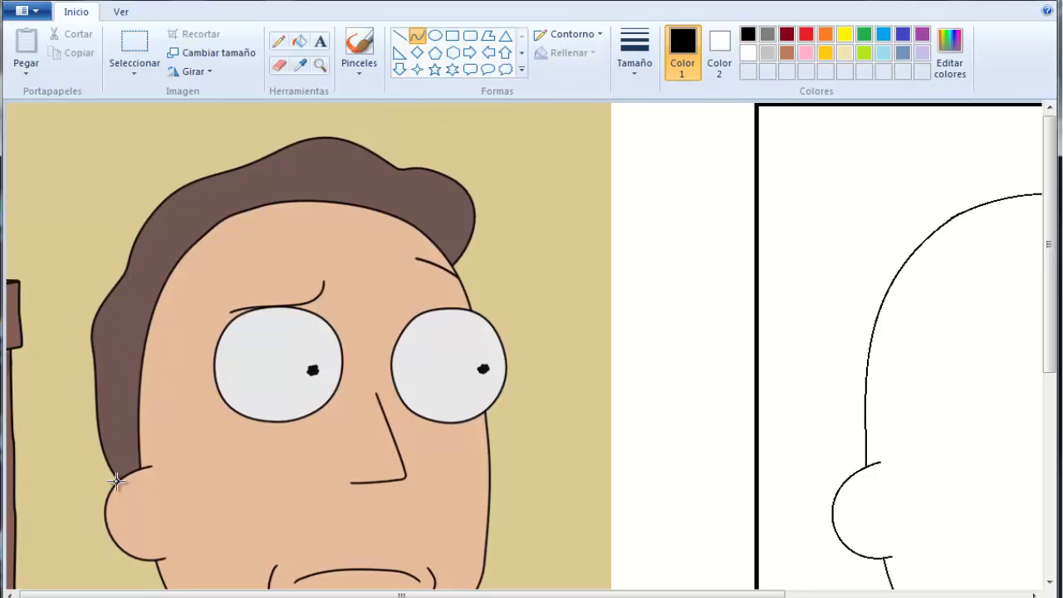
{"action": "left_click_drag", "start_coordinate": [118, 480], "coordinate": [115, 447]}
{"action": "left_click_drag", "start_coordinate": [95, 374], "coordinate": [99, 446]}
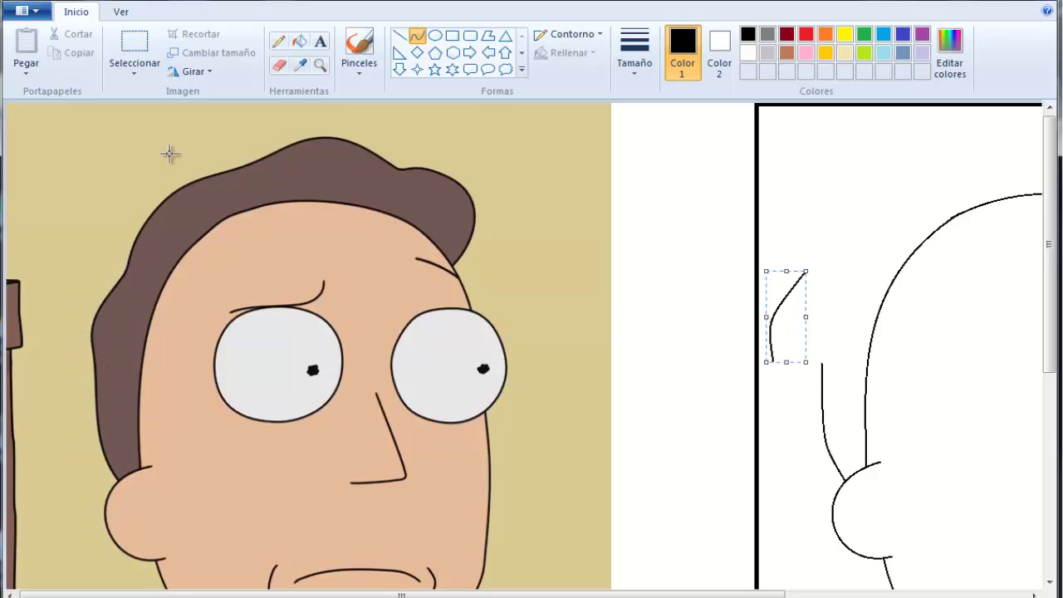
Move the second back-of-hair curve horizontally in the blank frame until its lower end meets the hair line above the ear.
{"action": "key", "text": "Right"}
{"action": "key", "text": "Right"}
{"action": "key", "text": "Right"}
{"action": "key", "text": "Right"}
{"action": "key", "text": "Right"}
{"action": "key", "text": "Right"}
{"action": "key", "text": "Right"}
{"action": "key", "text": "Right"}
{"action": "key", "text": "Right"}
{"action": "key", "text": "Right"}
{"action": "key", "text": "Right"}
{"action": "key", "text": "Right"}
{"action": "key", "text": "Right"}
{"action": "key", "text": "Right"}
{"action": "key", "text": "Right"}
{"action": "key", "text": "Right"}
{"action": "key", "text": "Right"}
{"action": "key", "text": "Right"}
{"action": "key", "text": "Right"}
{"action": "key", "text": "Right"}
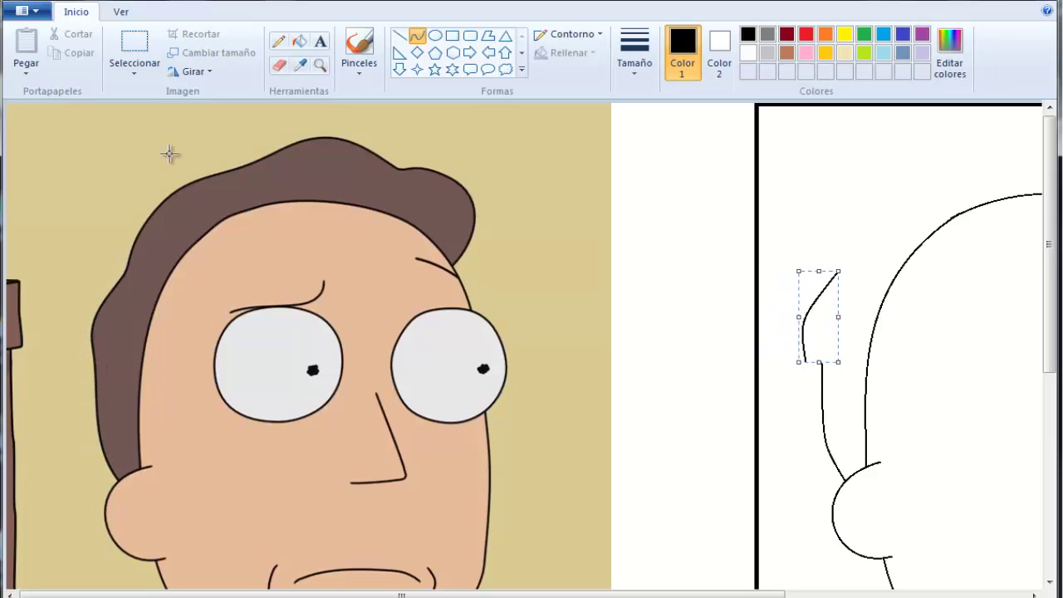
{"action": "key", "text": "Left"}
{"action": "key", "text": "Left"}
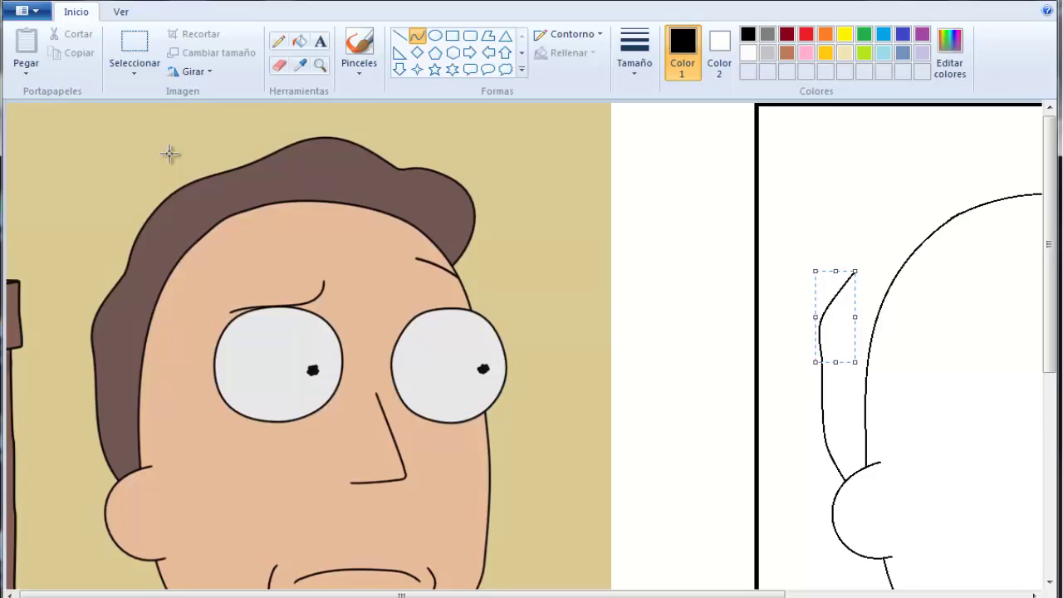
Trace the hair's upper back edge and its top wave with curves and move them into the blank frame to continue the hair outline.
{"action": "left_click_drag", "start_coordinate": [126, 270], "coordinate": [253, 165]}
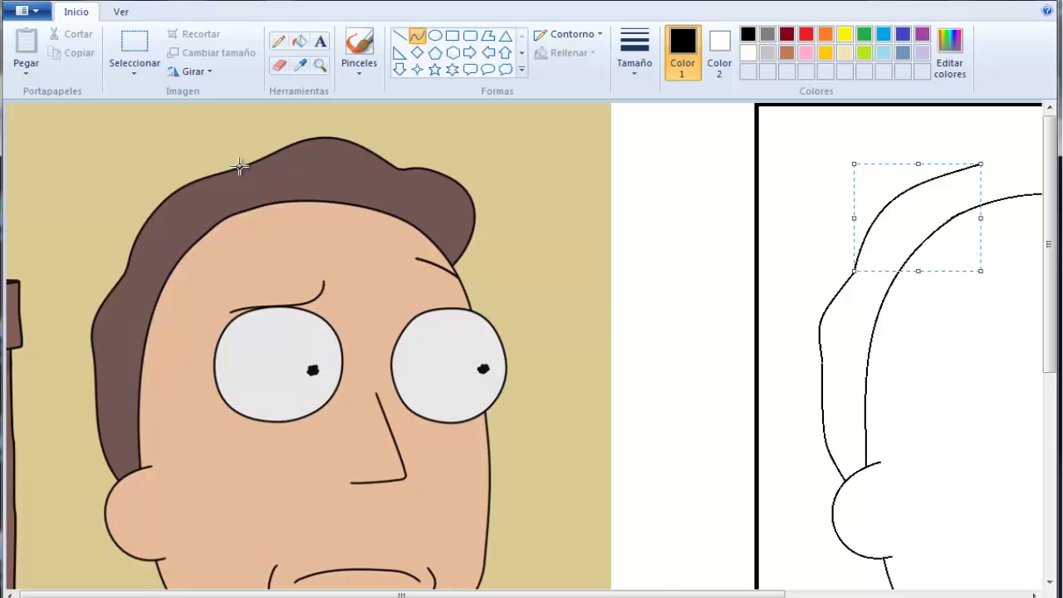
{"action": "mouse_move", "coordinate": [239, 166]}
{"action": "left_mouse_down"}
{"action": "mouse_move", "coordinate": [399, 166]}
{"action": "mouse_move", "coordinate": [327, 126]}
{"action": "left_mouse_up"}
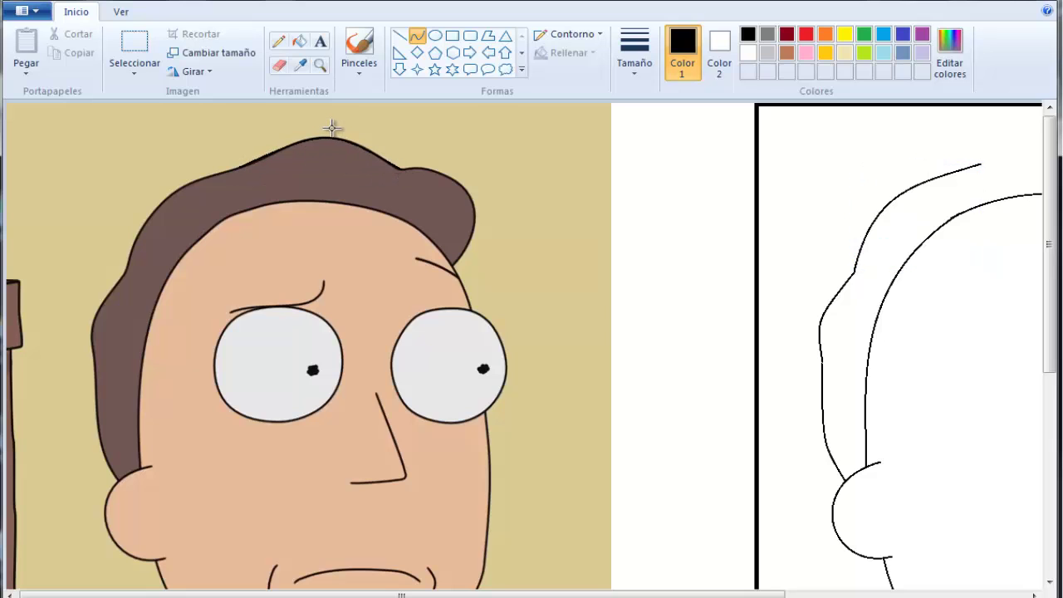
{"action": "left_click", "coordinate": [332, 128]}
{"action": "key", "text": "Right"}
{"action": "key", "text": "Right"}
{"action": "key", "text": "Right"}
{"action": "key", "text": "Right"}
{"action": "key", "text": "Right"}
{"action": "key", "text": "Right"}
{"action": "key", "text": "Right"}
{"action": "key", "text": "Right"}
{"action": "key", "text": "Right"}
{"action": "key", "text": "Right"}
{"action": "key", "text": "Right"}
{"action": "key", "text": "Right"}
{"action": "key", "text": "Right"}
{"action": "key", "text": "Right"}
{"action": "key", "text": "Right"}
{"action": "key", "text": "Right"}
{"action": "key", "text": "Right"}
{"action": "key", "text": "Right"}
{"action": "key", "text": "Right"}
{"action": "key", "text": "Right"}
{"action": "left_click_drag", "start_coordinate": [709, 595], "coordinate": [875, 569]}
{"action": "key", "text": "Right"}
{"action": "key", "text": "Right"}
{"action": "key", "text": "Right"}
{"action": "key", "text": "Right"}
{"action": "key", "text": "Right"}
{"action": "key", "text": "Right"}
{"action": "key", "text": "Right"}
{"action": "key", "text": "Right"}
{"action": "key", "text": "Right"}
{"action": "key", "text": "Right"}
{"action": "key", "text": "Right"}
{"action": "key", "text": "Right"}
{"action": "key", "text": "Right"}
{"action": "key", "text": "Right"}
{"action": "key", "text": "Right"}
{"action": "key", "text": "Right"}
{"action": "key", "text": "Right"}
{"action": "key", "text": "Right"}
{"action": "key", "text": "Right"}
{"action": "key", "text": "Right"}
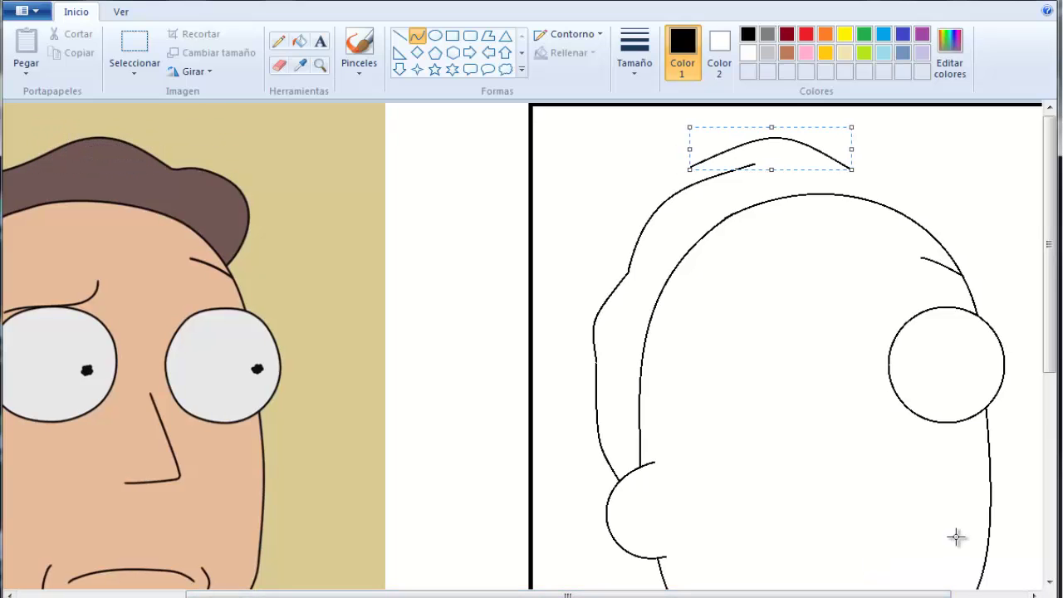
{"action": "key", "text": "Right"}
{"action": "key", "text": "Right"}
{"action": "key", "text": "Right"}
{"action": "key", "text": "Right"}
{"action": "key", "text": "Right"}
{"action": "key", "text": "Right"}
{"action": "key", "text": "Right"}
{"action": "key", "text": "Right"}
{"action": "key", "text": "Right"}
{"action": "key", "text": "Right"}
{"action": "key", "text": "Right"}
{"action": "key", "text": "Right"}
{"action": "key", "text": "Right"}
{"action": "key", "text": "Right"}
{"action": "key", "text": "Right"}
{"action": "key", "text": "Right"}
{"action": "key", "text": "Right"}
{"action": "key", "text": "Right"}
{"action": "key", "text": "Right"}
{"action": "key", "text": "Right"}
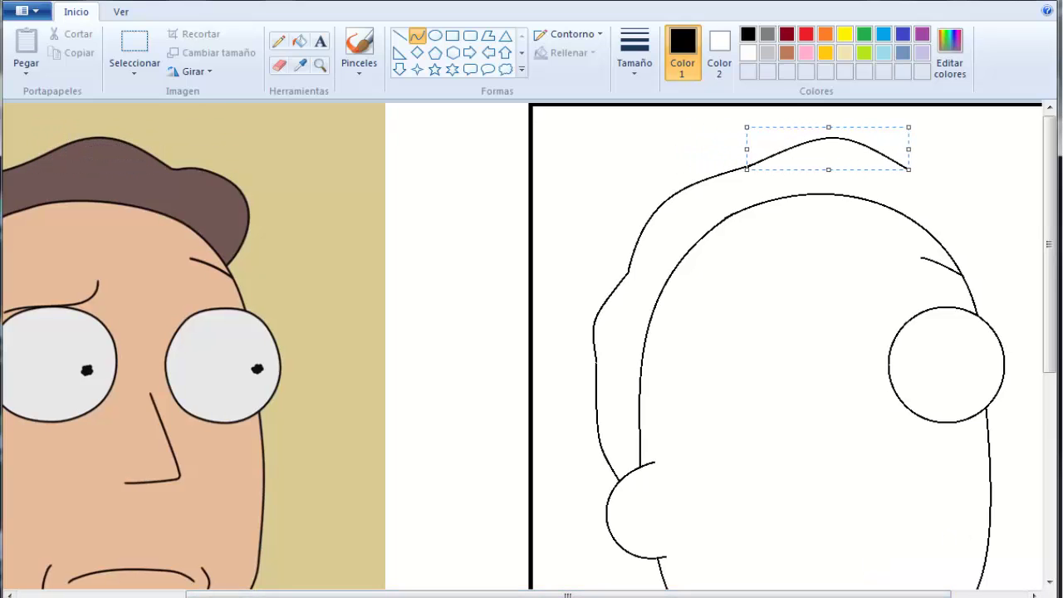
{"action": "left_click_drag", "start_coordinate": [226, 265], "coordinate": [173, 170]}
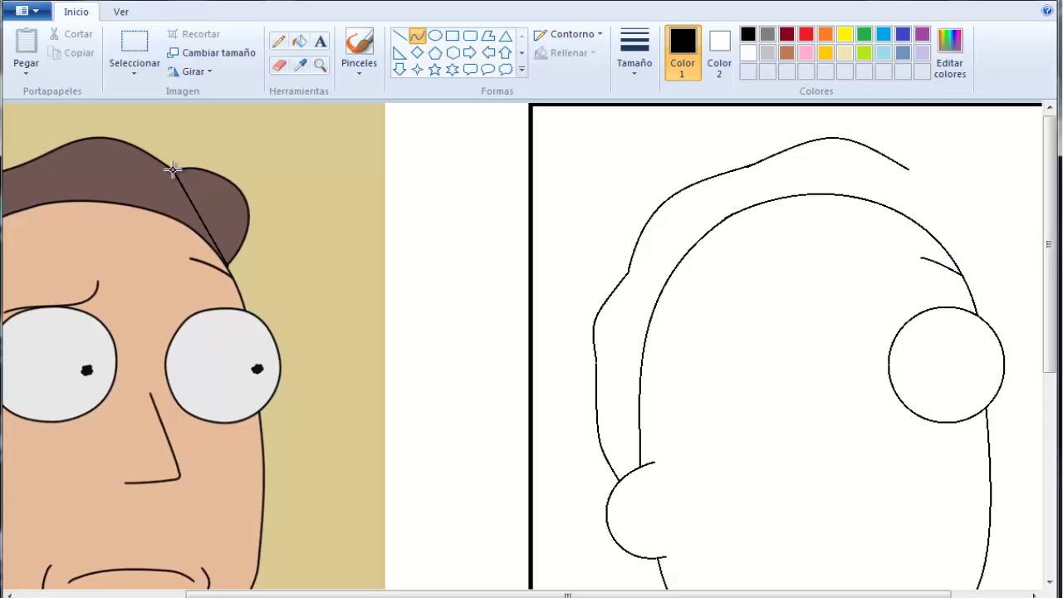
{"action": "left_click_drag", "start_coordinate": [223, 203], "coordinate": [244, 174]}
{"action": "key", "text": "ctrl+z"}
Trace the rounded front tuft of hair with a curve and move it horizontally to join the top wave to the forehead.
{"action": "mouse_move", "coordinate": [226, 265]}
{"action": "left_mouse_down"}
{"action": "mouse_move", "coordinate": [174, 169]}
{"action": "mouse_move", "coordinate": [271, 185]}
{"action": "mouse_move", "coordinate": [297, 166]}
{"action": "mouse_move", "coordinate": [236, 171]}
{"action": "mouse_move", "coordinate": [282, 185]}
{"action": "mouse_move", "coordinate": [230, 266]}
{"action": "left_mouse_up"}
{"action": "left_click_drag", "start_coordinate": [208, 194], "coordinate": [233, 168]}
{"action": "key", "text": "Right"}
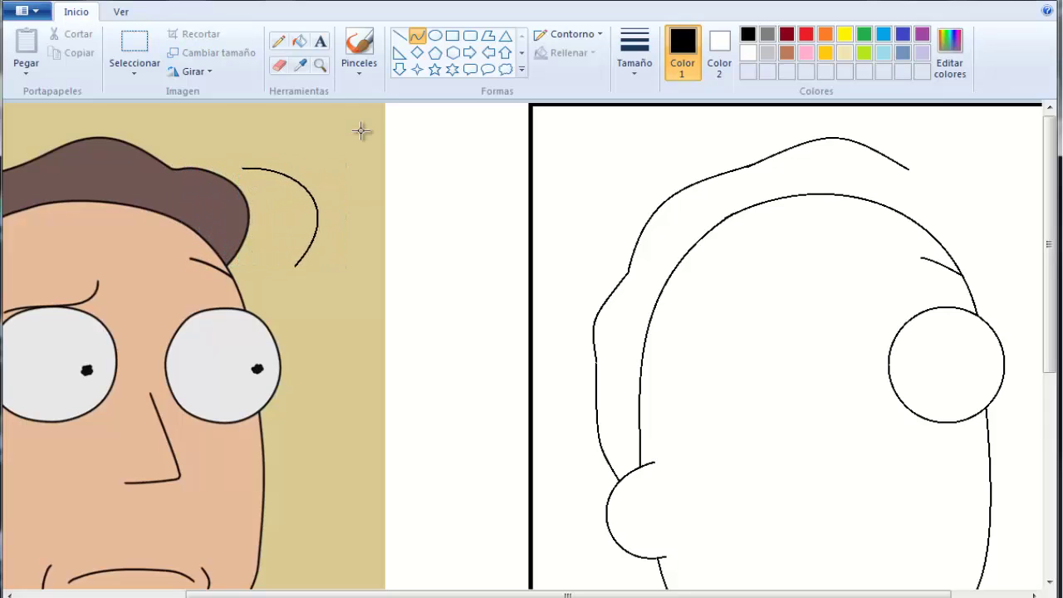
{"action": "key", "text": "Right"}
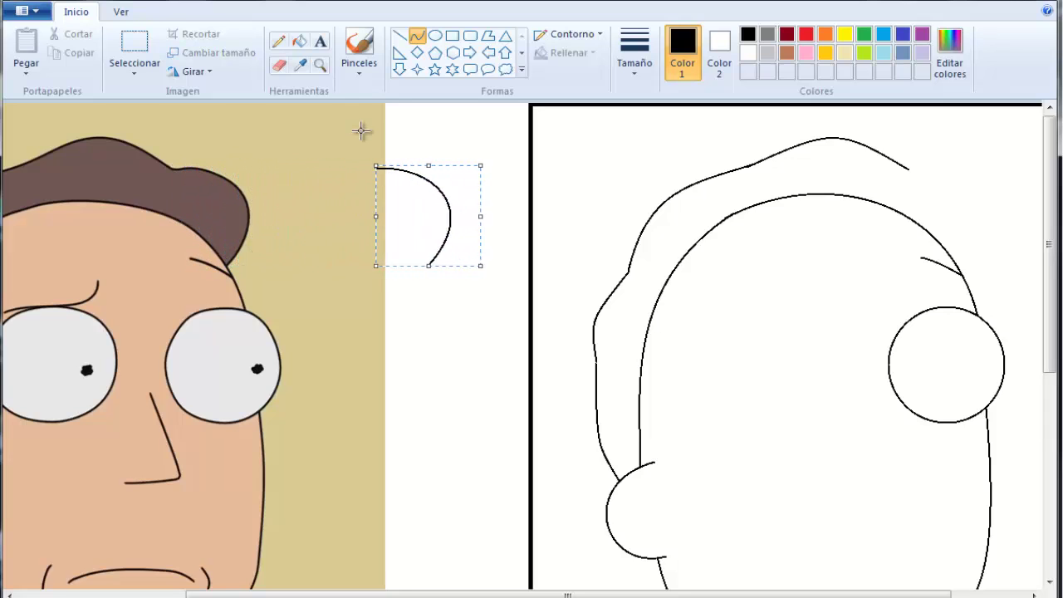
{"action": "key", "text": "Right"}
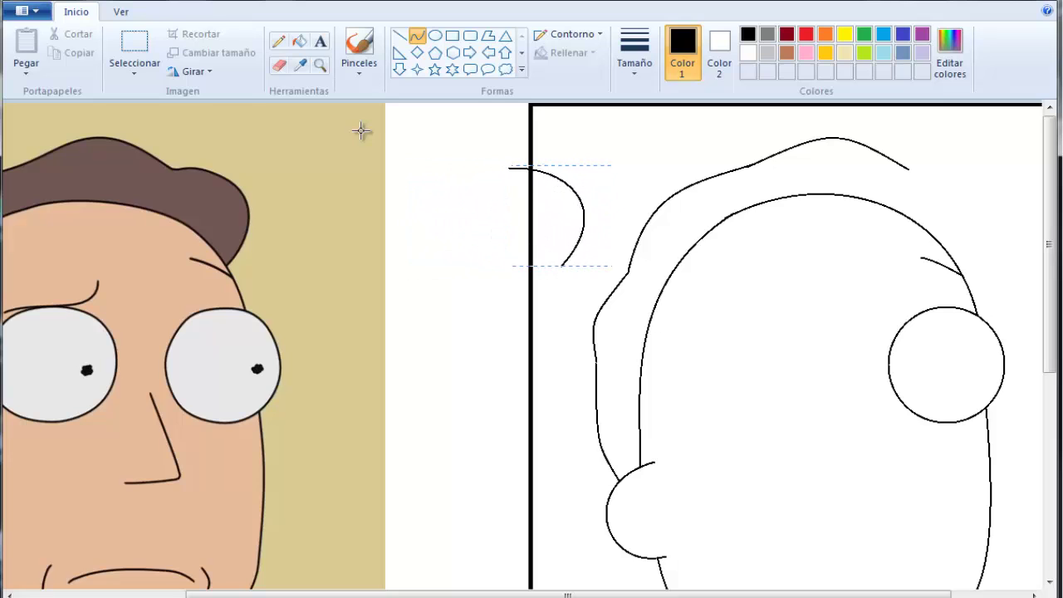
{"action": "key", "text": "Right"}
Place the sofa's top line between the face and the frame's right border, and fill the area below with the reference's pale green.
{"action": "left_click", "coordinate": [321, 66]}
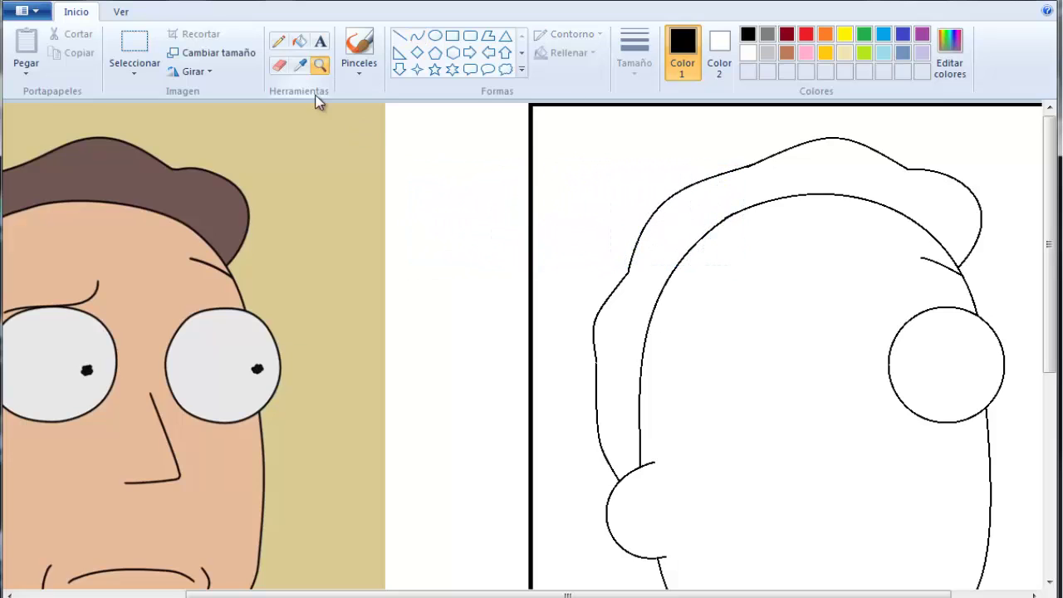
{"action": "right_click", "coordinate": [363, 502]}
{"action": "key", "text": "Right"}
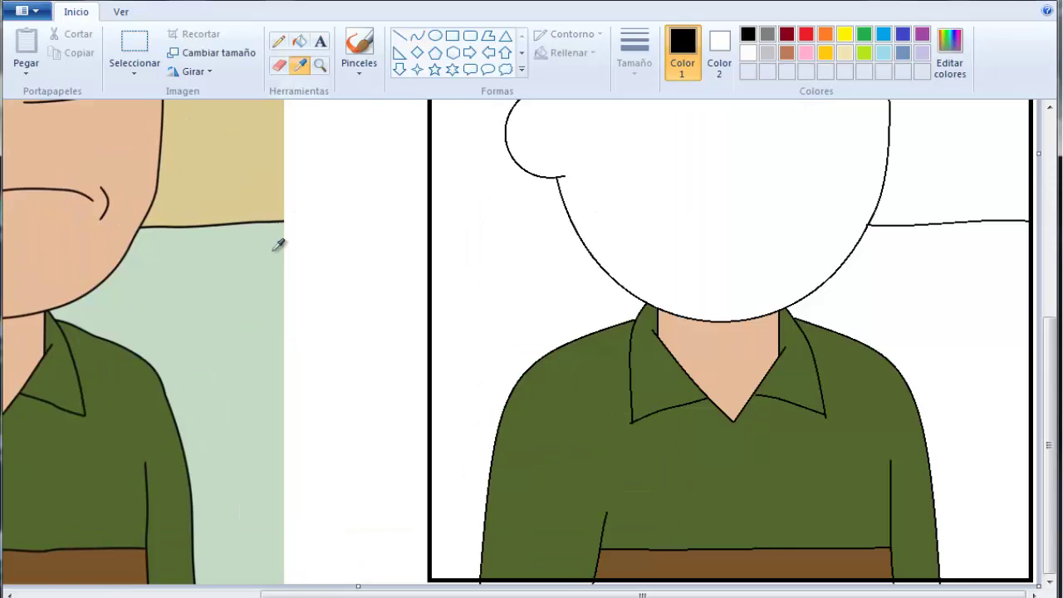
{"action": "left_click", "coordinate": [228, 284]}
{"action": "left_click", "coordinate": [301, 43]}
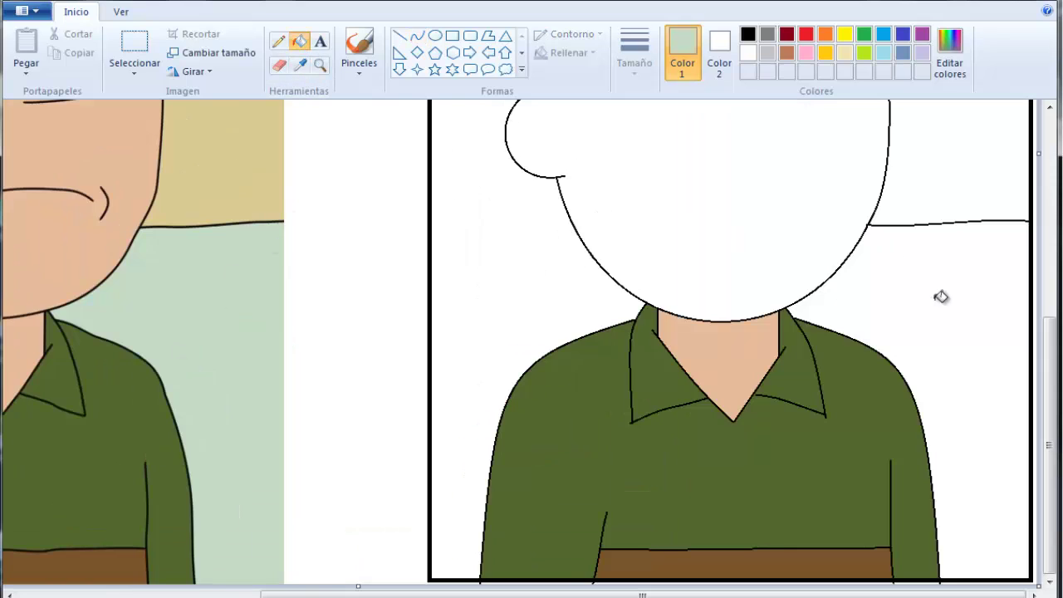
{"action": "left_click", "coordinate": [920, 299]}
Draw the sofa's top edge from the frame's left border to the collar, and add the short cushion curve joining it to the jaw.
{"action": "scroll", "coordinate": [312, 468], "scroll_direction": "left", "scroll_amount": 5}
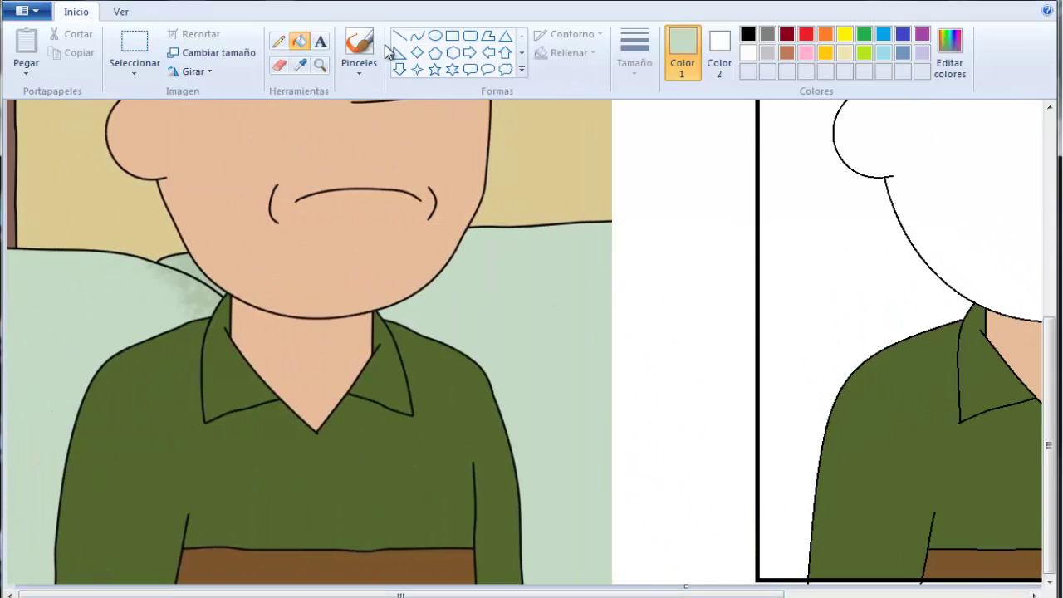
{"action": "left_click", "coordinate": [417, 36]}
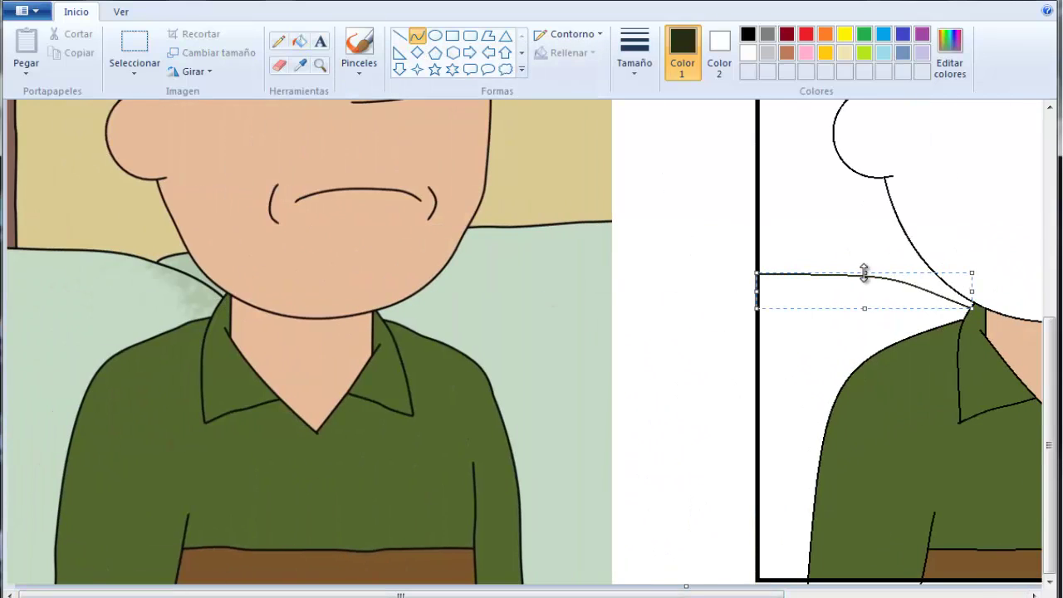
{"action": "left_click_drag", "start_coordinate": [864, 272], "coordinate": [865, 275]}
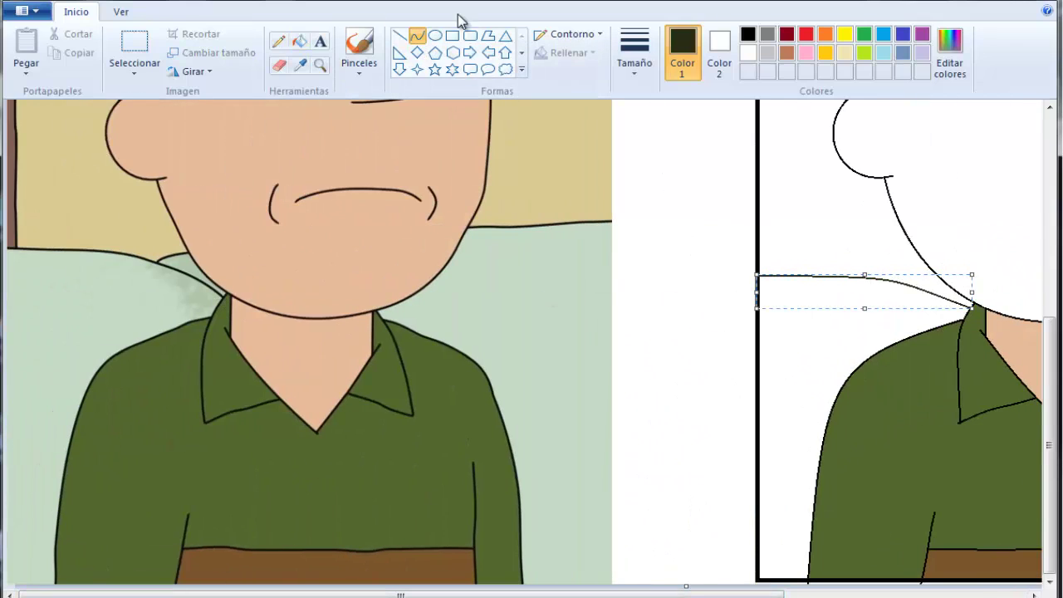
{"action": "left_click", "coordinate": [908, 288]}
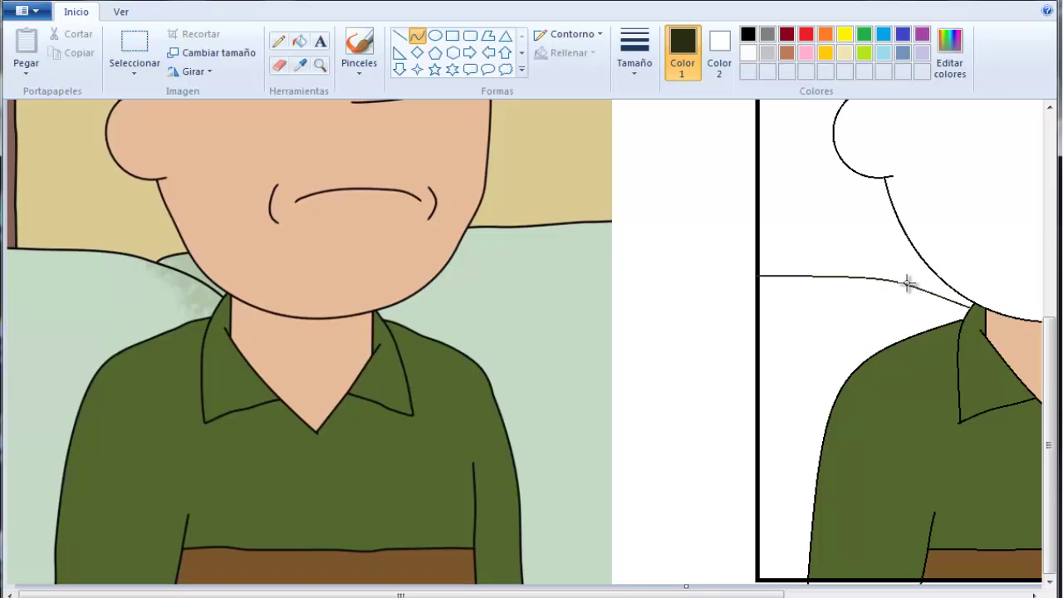
{"action": "left_click_drag", "start_coordinate": [928, 276], "coordinate": [929, 275]}
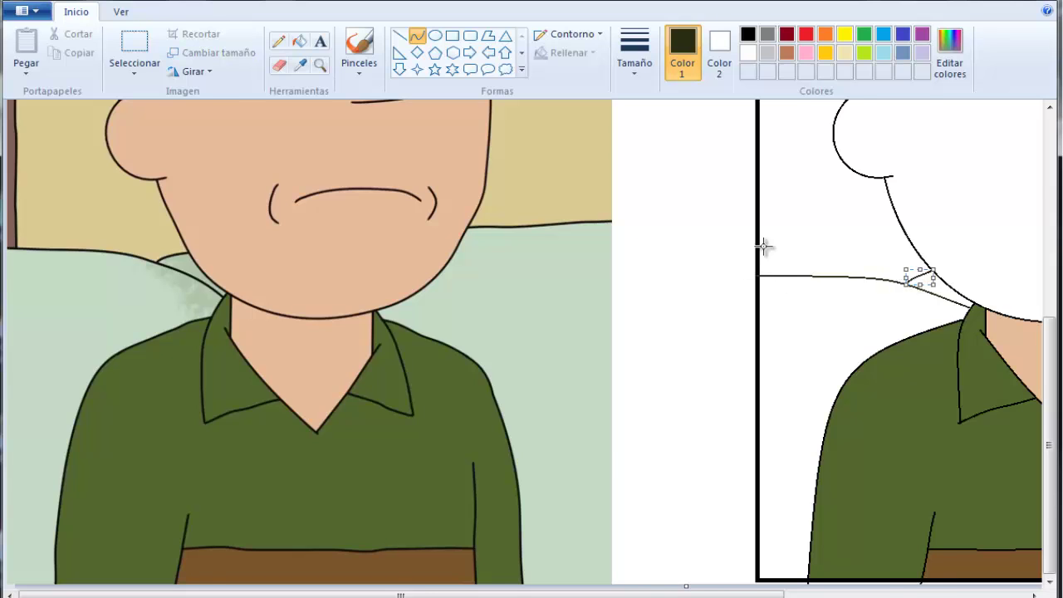
Draw the small block on the frame's left border with short upper and lower lines closed by a side line.
{"action": "scroll", "coordinate": [772, 253], "scroll_direction": "up", "scroll_amount": 3}
{"action": "left_click", "coordinate": [766, 141]}
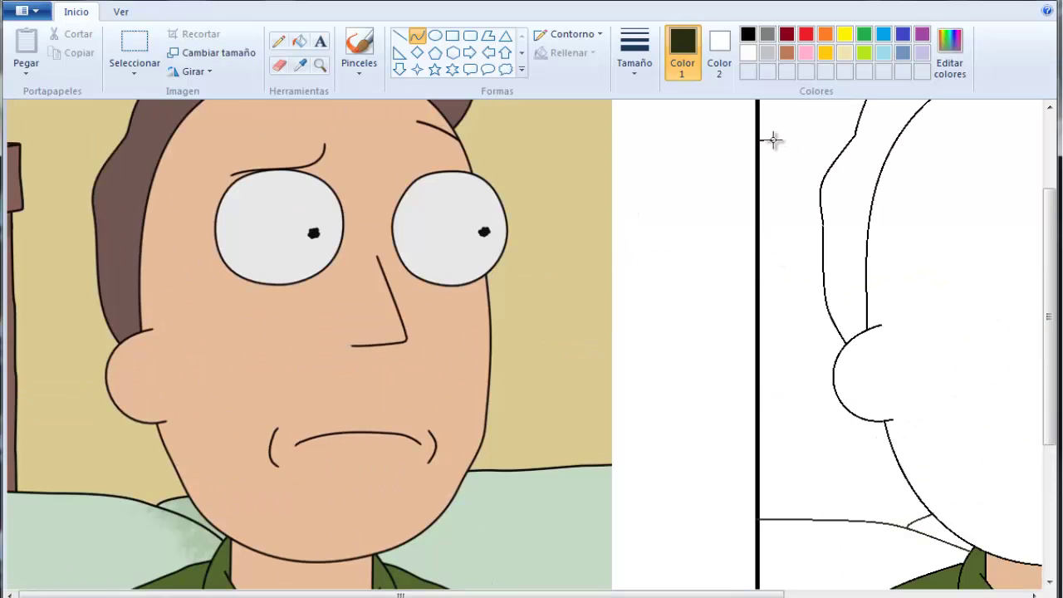
{"action": "left_click", "coordinate": [773, 140]}
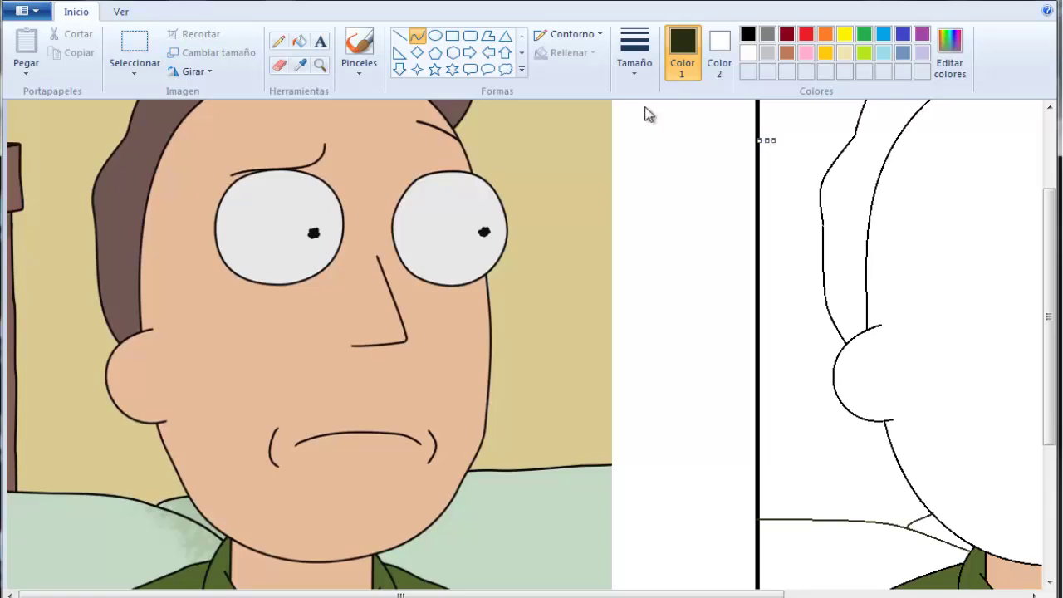
{"action": "left_click", "coordinate": [759, 196]}
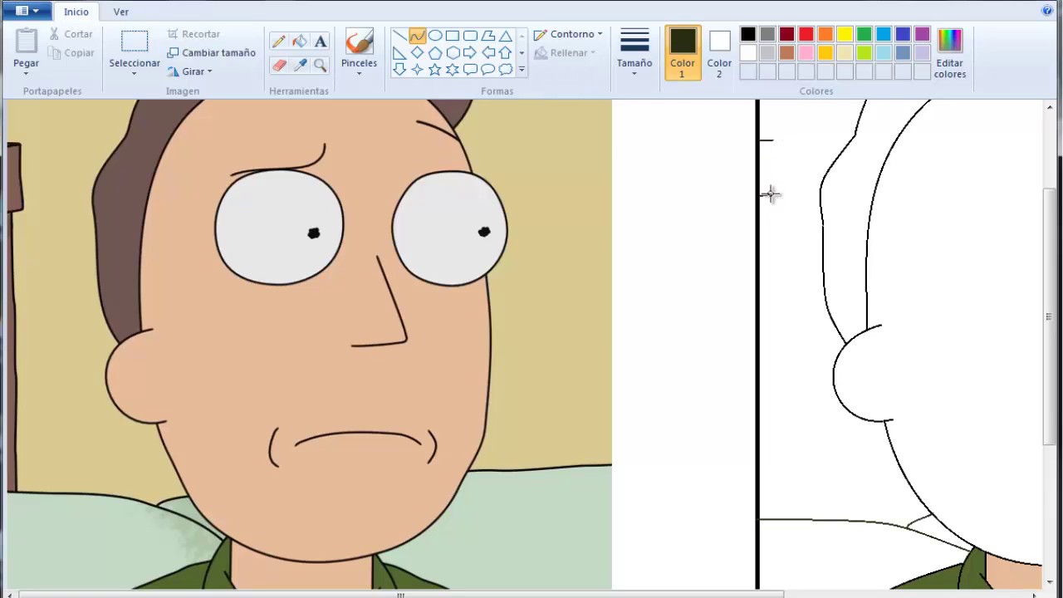
{"action": "left_click_drag", "start_coordinate": [765, 196], "coordinate": [772, 196]}
{"action": "left_click_drag", "start_coordinate": [772, 139], "coordinate": [769, 162]}
{"action": "key", "text": "ctrl+z"}
{"action": "left_click_drag", "start_coordinate": [771, 162], "coordinate": [771, 196]}
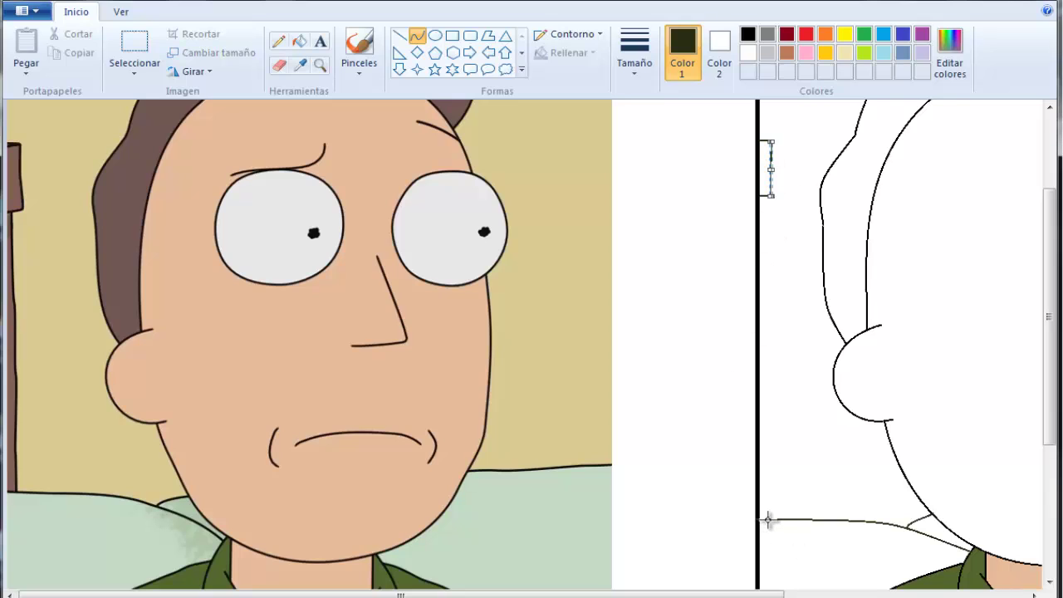
Draw the post's long side line from the block down to the sofa edge, and fill block and post with the reference's brown.
{"action": "left_click_drag", "start_coordinate": [768, 520], "coordinate": [765, 196]}
{"action": "left_click_drag", "start_coordinate": [765, 247], "coordinate": [769, 391]}
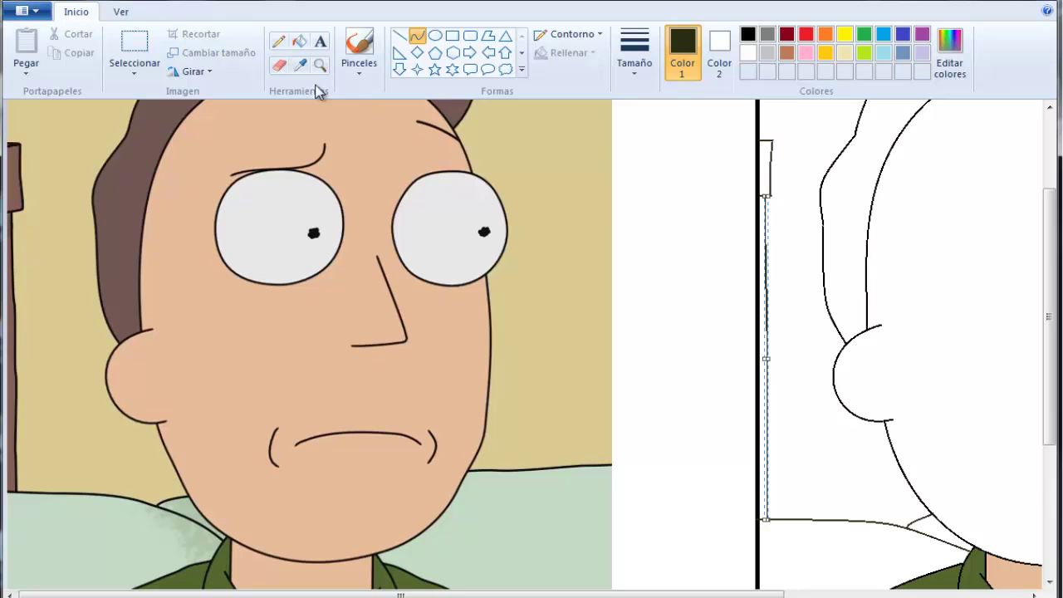
{"action": "left_click", "coordinate": [300, 65]}
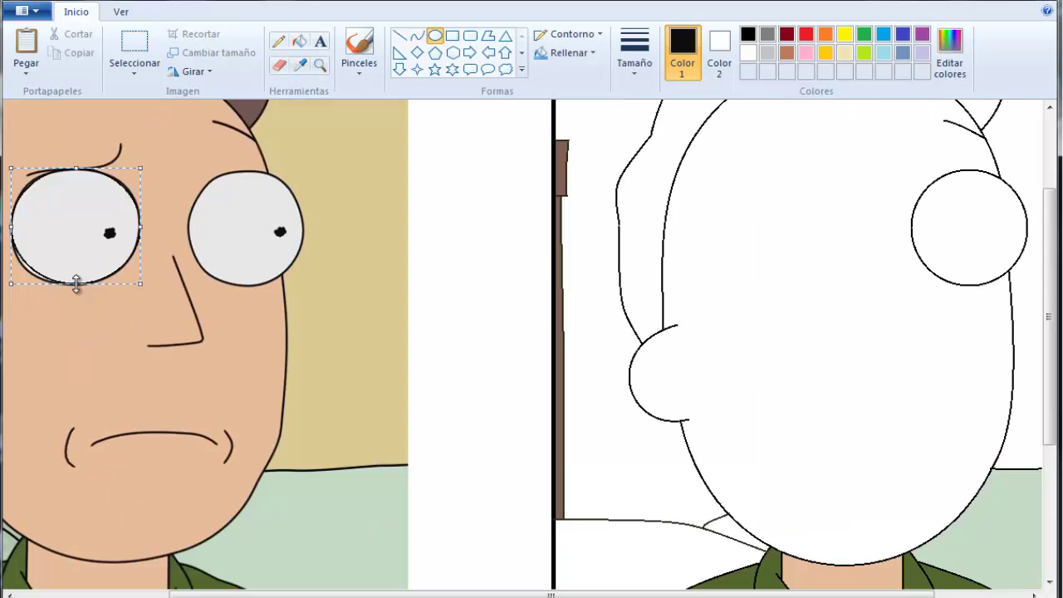
Fit the ellipse to the reference's left eye outline and move it horizontally into the matching place on the blank face.
{"action": "left_click_drag", "start_coordinate": [78, 280], "coordinate": [75, 285]}
{"action": "key", "text": "Right"}
{"action": "key", "text": "Right"}
{"action": "key", "text": "Right"}
{"action": "key", "text": "Right"}
{"action": "key", "text": "Right"}
{"action": "key", "text": "Right"}
{"action": "key", "text": "Right"}
{"action": "key", "text": "Right"}
{"action": "key", "text": "Right"}
{"action": "key", "text": "Right"}
{"action": "key", "text": "Right"}
{"action": "key", "text": "Right"}
{"action": "key", "text": "Right"}
{"action": "key", "text": "Right"}
{"action": "key", "text": "Right"}
{"action": "key", "text": "Right"}
{"action": "key", "text": "Right"}
{"action": "key", "text": "Right"}
{"action": "key", "text": "Right"}
{"action": "key", "text": "Right"}
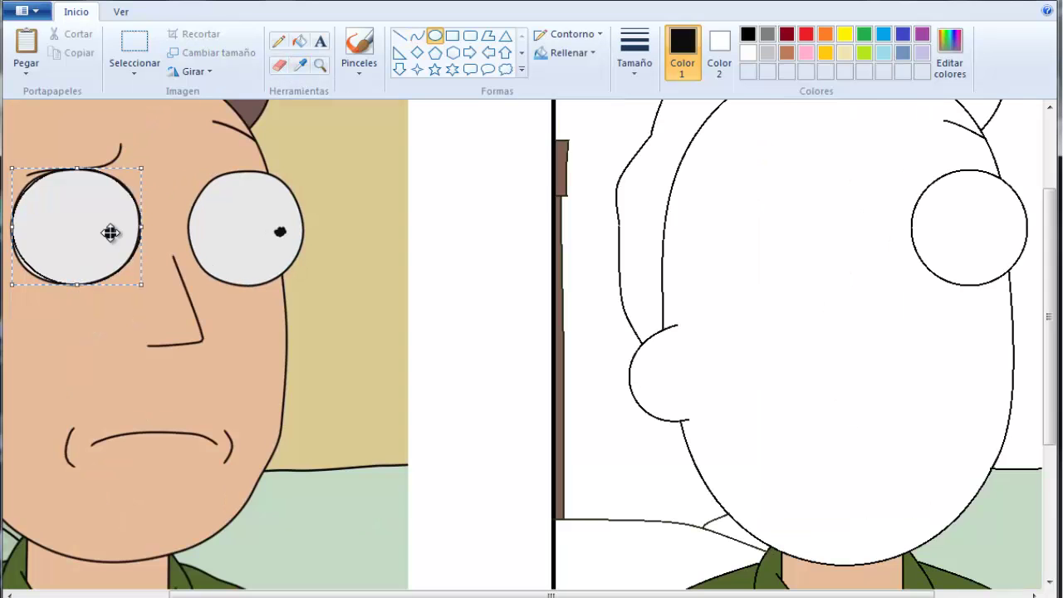
{"action": "key", "text": "Right"}
{"action": "key", "text": "Right"}
{"action": "key", "text": "Right"}
{"action": "key", "text": "Right"}
{"action": "key", "text": "Right"}
{"action": "key", "text": "Right"}
{"action": "key", "text": "Right"}
{"action": "key", "text": "Right"}
{"action": "key", "text": "Right"}
{"action": "key", "text": "Right"}
{"action": "key", "text": "Right"}
{"action": "key", "text": "Right"}
{"action": "key", "text": "Right"}
{"action": "key", "text": "Right"}
{"action": "key", "text": "Right"}
{"action": "key", "text": "Right"}
{"action": "key", "text": "Right"}
{"action": "key", "text": "Right"}
{"action": "key", "text": "Right"}
{"action": "key", "text": "Right"}
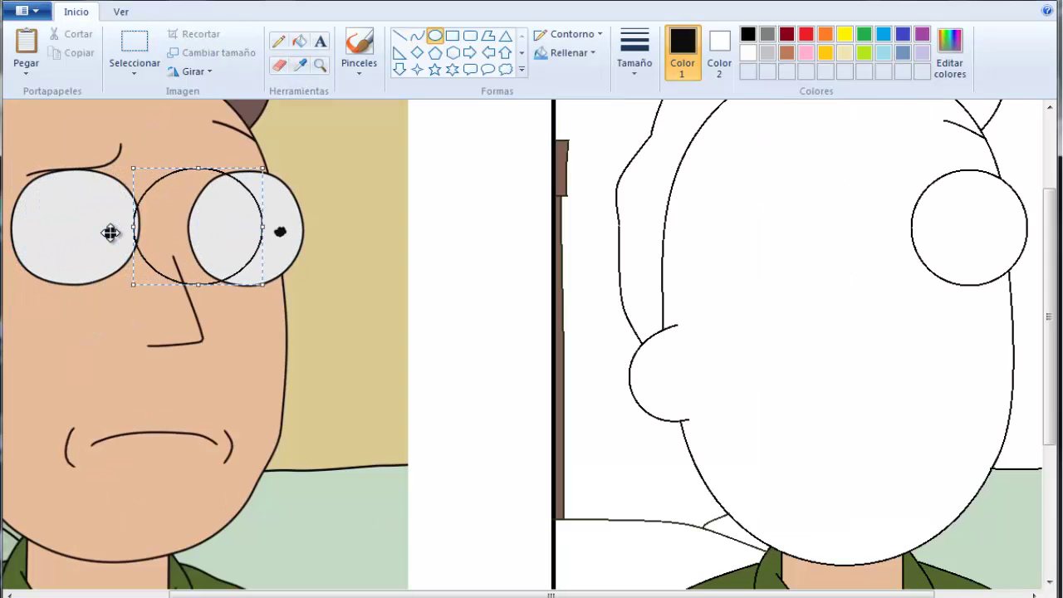
{"action": "key", "text": "Right"}
{"action": "key", "text": "Right"}
{"action": "key", "text": "Right"}
{"action": "key", "text": "Right"}
{"action": "key", "text": "Right"}
{"action": "key", "text": "Right"}
{"action": "key", "text": "Right"}
{"action": "key", "text": "Right"}
{"action": "key", "text": "Right"}
{"action": "key", "text": "Right"}
{"action": "key", "text": "Right"}
{"action": "key", "text": "Right"}
{"action": "key", "text": "Right"}
{"action": "key", "text": "Right"}
{"action": "key", "text": "Right"}
{"action": "key", "text": "Right"}
{"action": "key", "text": "Right"}
{"action": "key", "text": "Right"}
{"action": "key", "text": "Right"}
{"action": "key", "text": "Right"}
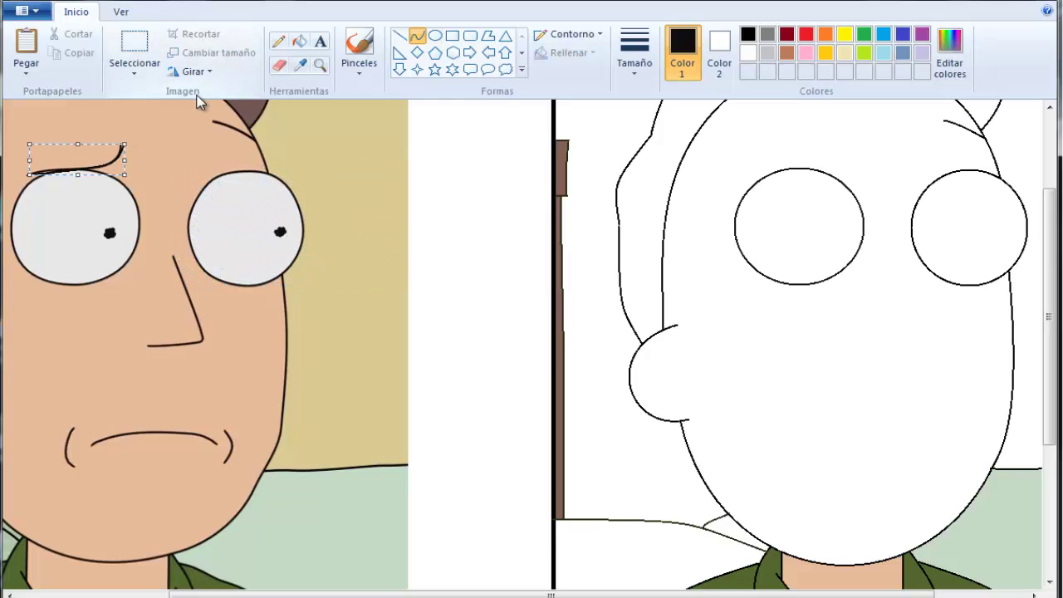
Move the traced eyebrow curve from the reference across to the blank face, resting just above the left eye.
{"action": "key", "text": "Right"}
{"action": "key", "text": "Right"}
{"action": "key", "text": "Right"}
{"action": "key", "text": "Right"}
{"action": "key", "text": "Right"}
{"action": "key", "text": "Right"}
{"action": "key", "text": "Right"}
{"action": "key", "text": "Right"}
{"action": "key", "text": "Right"}
{"action": "key", "text": "Right"}
{"action": "key", "text": "Right"}
{"action": "key", "text": "Right"}
{"action": "key", "text": "Right"}
{"action": "key", "text": "Right"}
{"action": "key", "text": "Right"}
{"action": "key", "text": "Right"}
{"action": "key", "text": "Right"}
{"action": "key", "text": "Right"}
{"action": "key", "text": "Right"}
{"action": "key", "text": "Right"}
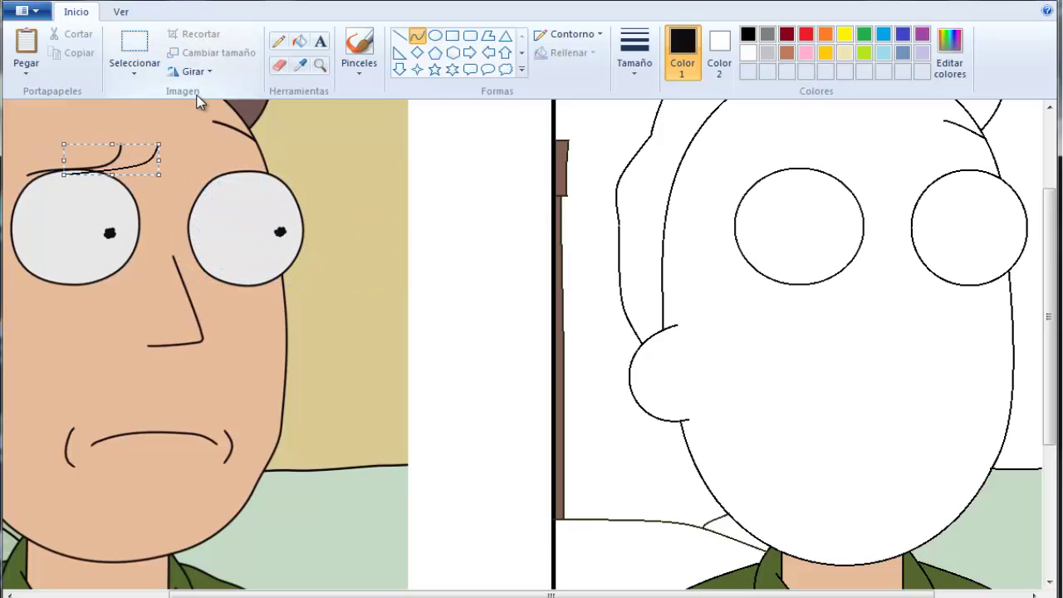
{"action": "key", "text": "Right"}
{"action": "key", "text": "Right"}
{"action": "key", "text": "Right"}
{"action": "key", "text": "Right"}
{"action": "key", "text": "Right"}
{"action": "key", "text": "Right"}
{"action": "key", "text": "Right"}
{"action": "key", "text": "Right"}
{"action": "key", "text": "Right"}
{"action": "key", "text": "Right"}
{"action": "key", "text": "Right"}
{"action": "key", "text": "Right"}
{"action": "key", "text": "Right"}
{"action": "key", "text": "Right"}
{"action": "key", "text": "Right"}
{"action": "key", "text": "Right"}
{"action": "key", "text": "Right"}
{"action": "key", "text": "Right"}
{"action": "key", "text": "Right"}
{"action": "key", "text": "Right"}
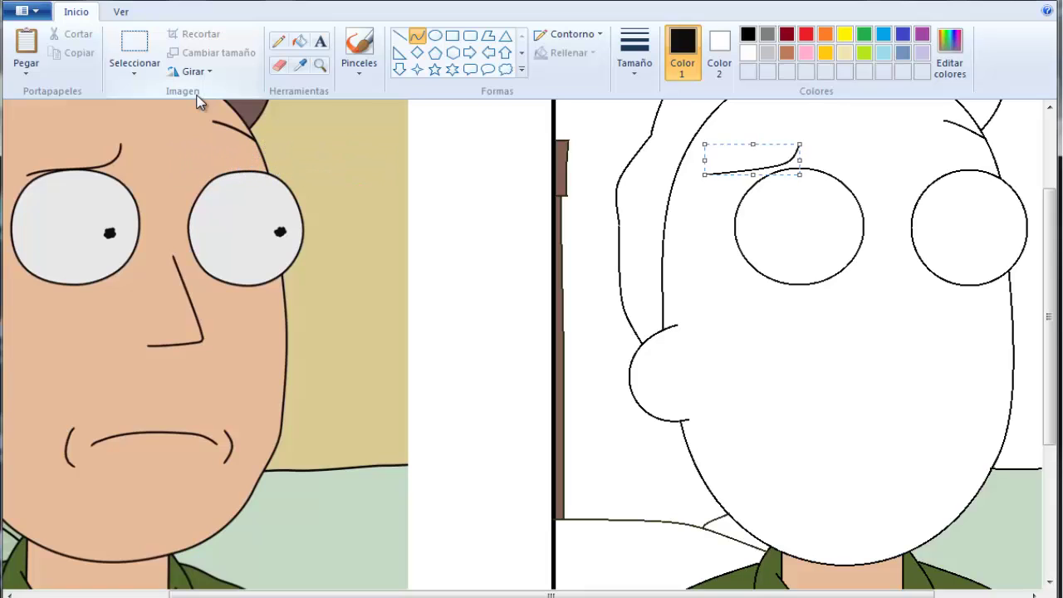
{"action": "key", "text": "Right"}
{"action": "key", "text": "Right"}
{"action": "key", "text": "Right"}
{"action": "key", "text": "Right"}
{"action": "key", "text": "Right"}
{"action": "key", "text": "Right"}
{"action": "key", "text": "Right"}
{"action": "key", "text": "Right"}
{"action": "key", "text": "Right"}
{"action": "key", "text": "Right"}
{"action": "key", "text": "Right"}
{"action": "key", "text": "Right"}
{"action": "key", "text": "Right"}
{"action": "key", "text": "Right"}
{"action": "key", "text": "Right"}
{"action": "key", "text": "Right"}
{"action": "key", "text": "Right"}
{"action": "key", "text": "Right"}
{"action": "key", "text": "Right"}
{"action": "key", "text": "Right"}
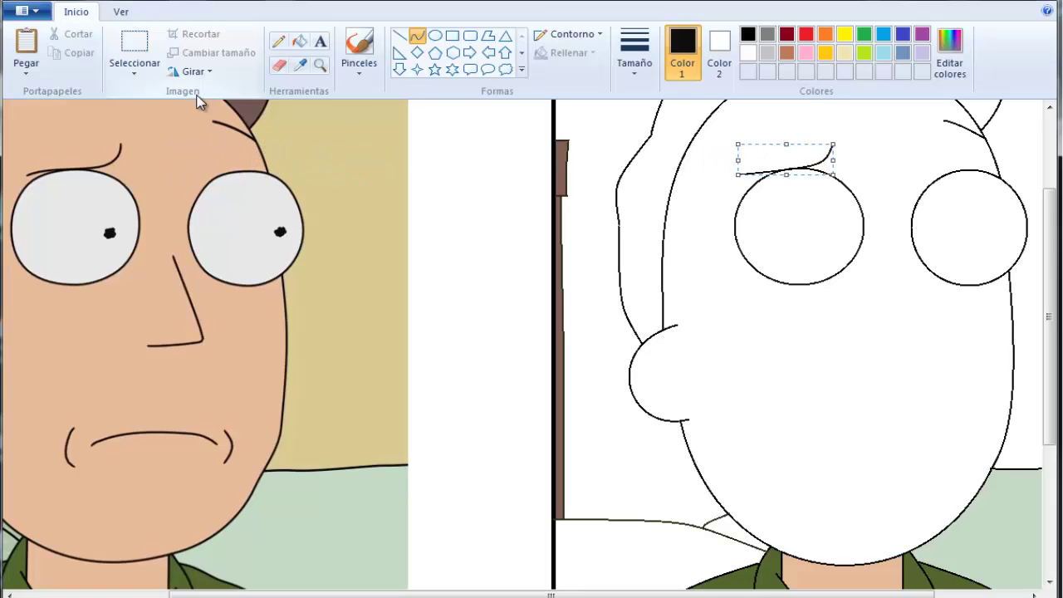
Trace the long slanted nose line from the reference and move it horizontally onto the blank face, between the eyes.
{"action": "key", "text": "Right"}
{"action": "key", "text": "Right"}
{"action": "key", "text": "Right"}
{"action": "key", "text": "Right"}
{"action": "key", "text": "Right"}
{"action": "key", "text": "Right"}
{"action": "key", "text": "Right"}
{"action": "key", "text": "Right"}
{"action": "key", "text": "Right"}
{"action": "key", "text": "Right"}
{"action": "key", "text": "Right"}
{"action": "key", "text": "Right"}
{"action": "key", "text": "Right"}
{"action": "key", "text": "Right"}
{"action": "key", "text": "Right"}
{"action": "key", "text": "Right"}
{"action": "key", "text": "Right"}
{"action": "key", "text": "Right"}
{"action": "key", "text": "Right"}
{"action": "key", "text": "Right"}
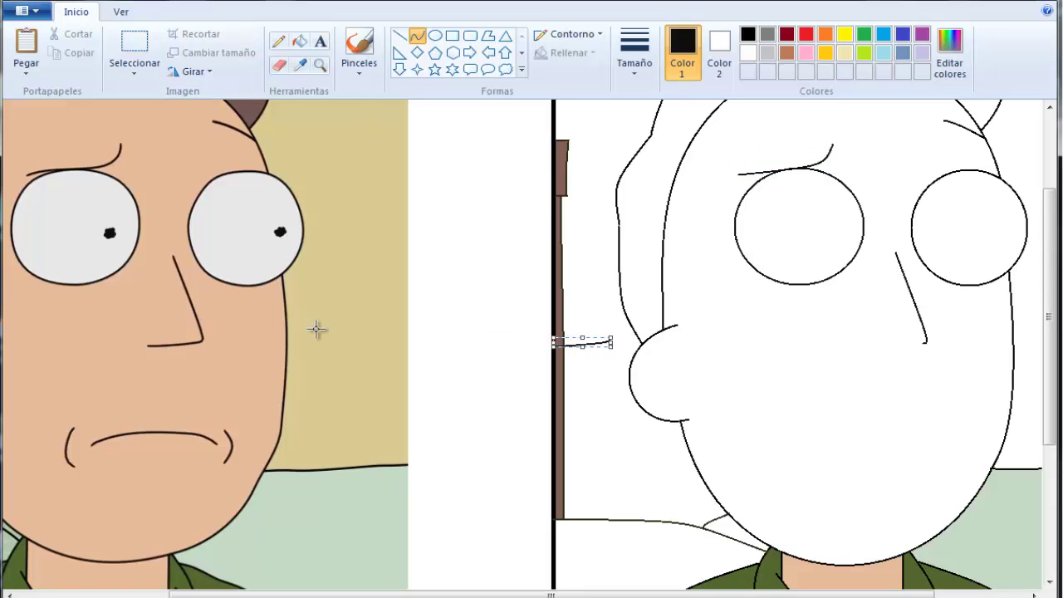
Move the traced nose base line from the reference across the blank face to meet the slanted nose line's lower end.
{"action": "key", "text": "Right"}
{"action": "key", "text": "Right"}
{"action": "key", "text": "Right"}
{"action": "key", "text": "Right"}
{"action": "key", "text": "Right"}
{"action": "key", "text": "Right"}
{"action": "key", "text": "Right"}
{"action": "key", "text": "Right"}
{"action": "key", "text": "Right"}
{"action": "key", "text": "Right"}
{"action": "key", "text": "Right"}
{"action": "key", "text": "Right"}
{"action": "key", "text": "Right"}
{"action": "key", "text": "Right"}
{"action": "key", "text": "Right"}
{"action": "key", "text": "Right"}
{"action": "key", "text": "Right"}
{"action": "key", "text": "Right"}
{"action": "key", "text": "Right"}
{"action": "key", "text": "Right"}
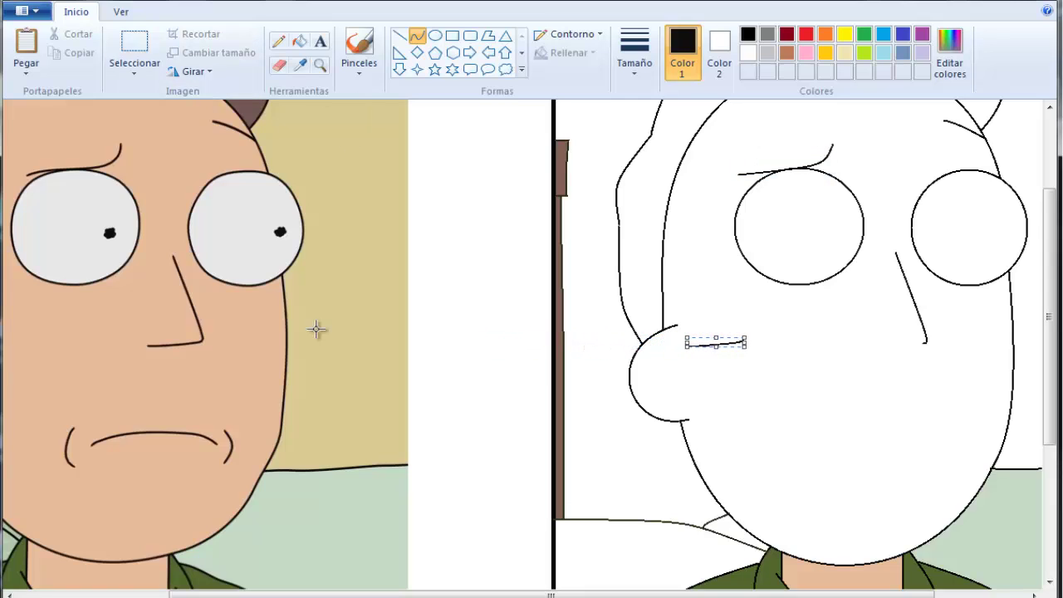
{"action": "key", "text": "Right"}
{"action": "key", "text": "Right"}
{"action": "key", "text": "Right"}
{"action": "key", "text": "Right"}
{"action": "key", "text": "Right"}
{"action": "key", "text": "Right"}
{"action": "key", "text": "Right"}
{"action": "key", "text": "Right"}
{"action": "key", "text": "Right"}
{"action": "key", "text": "Right"}
{"action": "key", "text": "Right"}
{"action": "key", "text": "Right"}
{"action": "key", "text": "Right"}
{"action": "key", "text": "Right"}
{"action": "key", "text": "Right"}
{"action": "key", "text": "Right"}
{"action": "key", "text": "Right"}
{"action": "key", "text": "Right"}
{"action": "key", "text": "Right"}
{"action": "key", "text": "Right"}
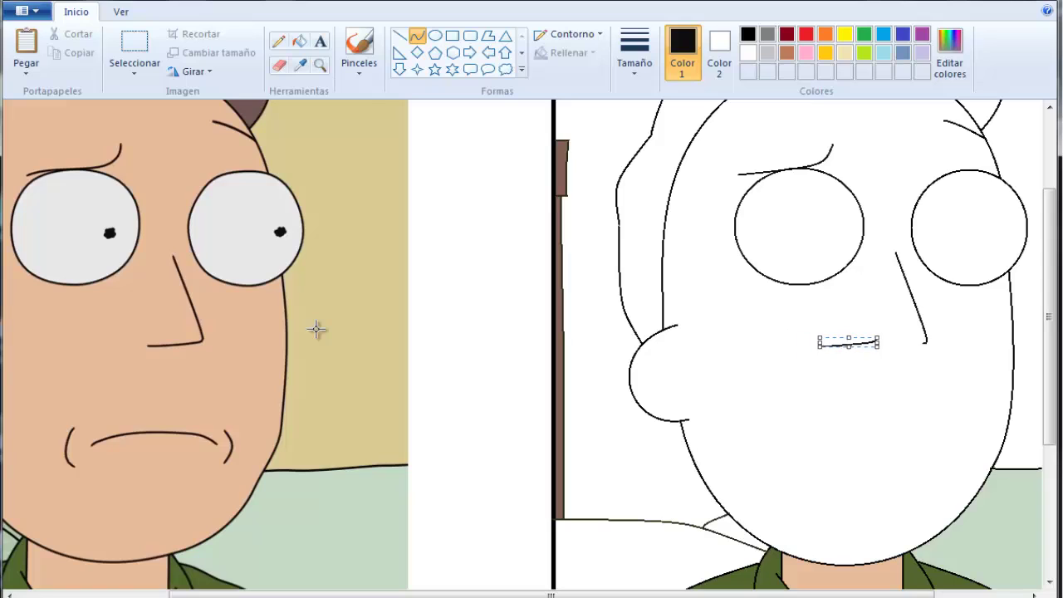
{"action": "key", "text": "Right"}
{"action": "key", "text": "Right"}
{"action": "key", "text": "Right"}
{"action": "key", "text": "Right"}
{"action": "key", "text": "Right"}
{"action": "key", "text": "Right"}
{"action": "key", "text": "Right"}
{"action": "key", "text": "Right"}
{"action": "key", "text": "Right"}
{"action": "key", "text": "Right"}
{"action": "key", "text": "Right"}
{"action": "key", "text": "Right"}
{"action": "key", "text": "Right"}
{"action": "key", "text": "Right"}
{"action": "key", "text": "Right"}
{"action": "key", "text": "Right"}
{"action": "key", "text": "Right"}
{"action": "key", "text": "Right"}
{"action": "key", "text": "Right"}
{"action": "key", "text": "Right"}
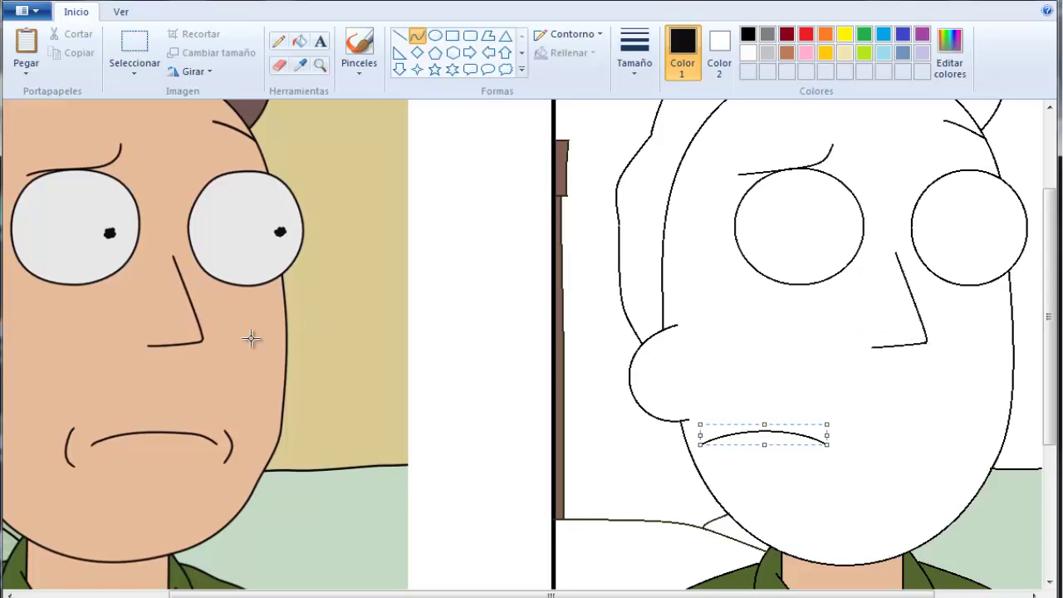
Move the traced downturned mouth curve horizontally into its matching place below the nose on the blank face.
{"action": "key", "text": "Right"}
{"action": "key", "text": "Right"}
{"action": "key", "text": "Right"}
{"action": "key", "text": "Right"}
{"action": "key", "text": "Right"}
{"action": "key", "text": "Right"}
{"action": "key", "text": "Right"}
{"action": "key", "text": "Right"}
{"action": "key", "text": "Right"}
{"action": "key", "text": "Right"}
{"action": "key", "text": "Right"}
{"action": "key", "text": "Right"}
{"action": "key", "text": "Right"}
{"action": "key", "text": "Right"}
{"action": "key", "text": "Right"}
{"action": "key", "text": "Right"}
{"action": "key", "text": "Right"}
{"action": "key", "text": "Right"}
{"action": "key", "text": "Right"}
{"action": "key", "text": "Right"}
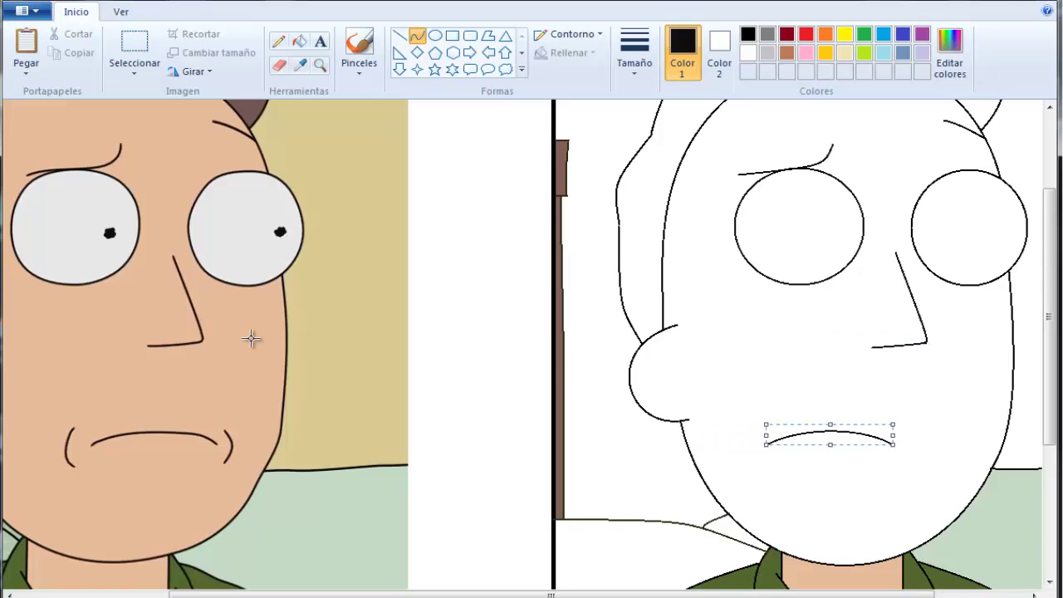
{"action": "key", "text": "Right"}
{"action": "key", "text": "Right"}
{"action": "key", "text": "Right"}
{"action": "key", "text": "Right"}
{"action": "key", "text": "Right"}
{"action": "key", "text": "Right"}
{"action": "key", "text": "Right"}
{"action": "key", "text": "Right"}
{"action": "key", "text": "Right"}
{"action": "key", "text": "Right"}
{"action": "key", "text": "Right"}
{"action": "key", "text": "Right"}
{"action": "key", "text": "Right"}
{"action": "key", "text": "Right"}
{"action": "key", "text": "Right"}
{"action": "key", "text": "Right"}
{"action": "key", "text": "Right"}
{"action": "key", "text": "Right"}
{"action": "key", "text": "Right"}
{"action": "key", "text": "Right"}
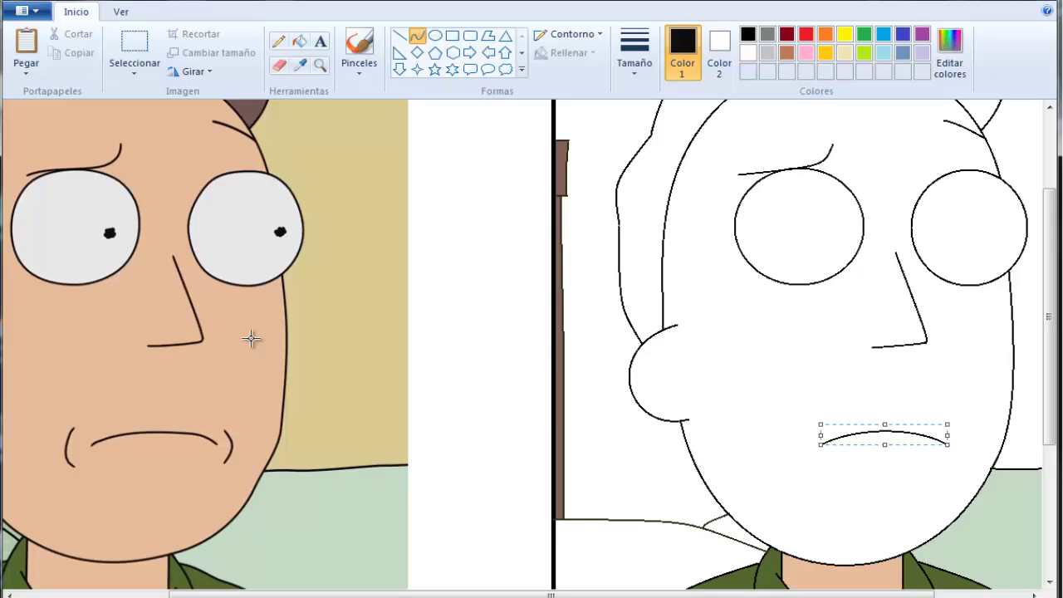
{"action": "key", "text": "Left"}
{"action": "key", "text": "Left"}
{"action": "key", "text": "Left"}
{"action": "key", "text": "Left"}
{"action": "key", "text": "Left"}
{"action": "key", "text": "Left"}
{"action": "key", "text": "Left"}
{"action": "key", "text": "Left"}
{"action": "key", "text": "Left"}
{"action": "key", "text": "Left"}
{"action": "key", "text": "Left"}
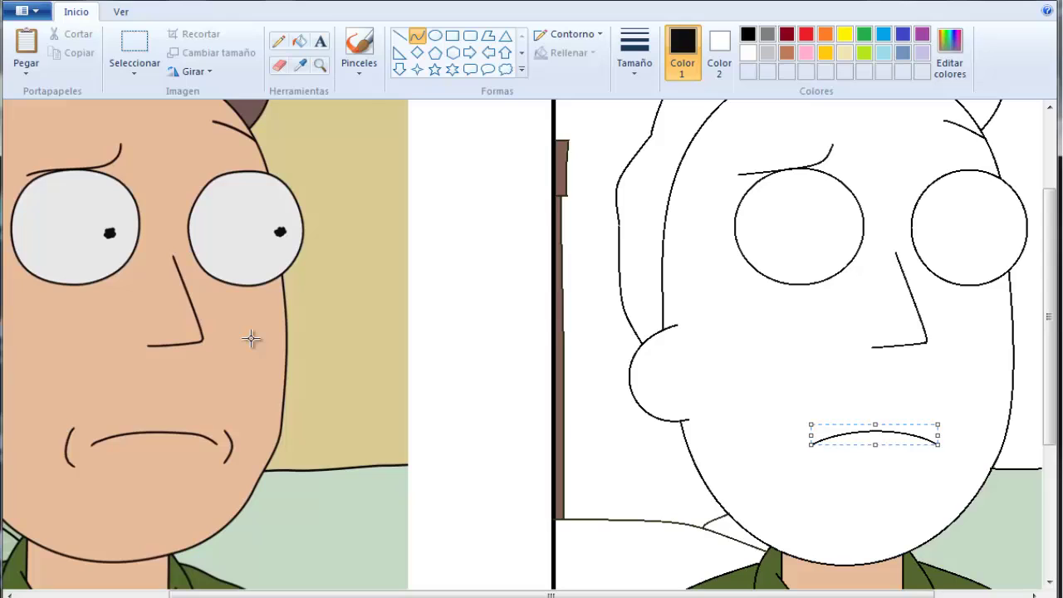
Trace the small curved crease at the mouth's right end and place it beside the mouth on the blank face.
{"action": "left_click", "coordinate": [235, 447]}
{"action": "mouse_move", "coordinate": [225, 463]}
{"action": "left_mouse_down"}
{"action": "mouse_move", "coordinate": [224, 431]}
{"action": "mouse_move", "coordinate": [245, 445]}
{"action": "mouse_move", "coordinate": [956, 443]}
{"action": "left_mouse_up"}
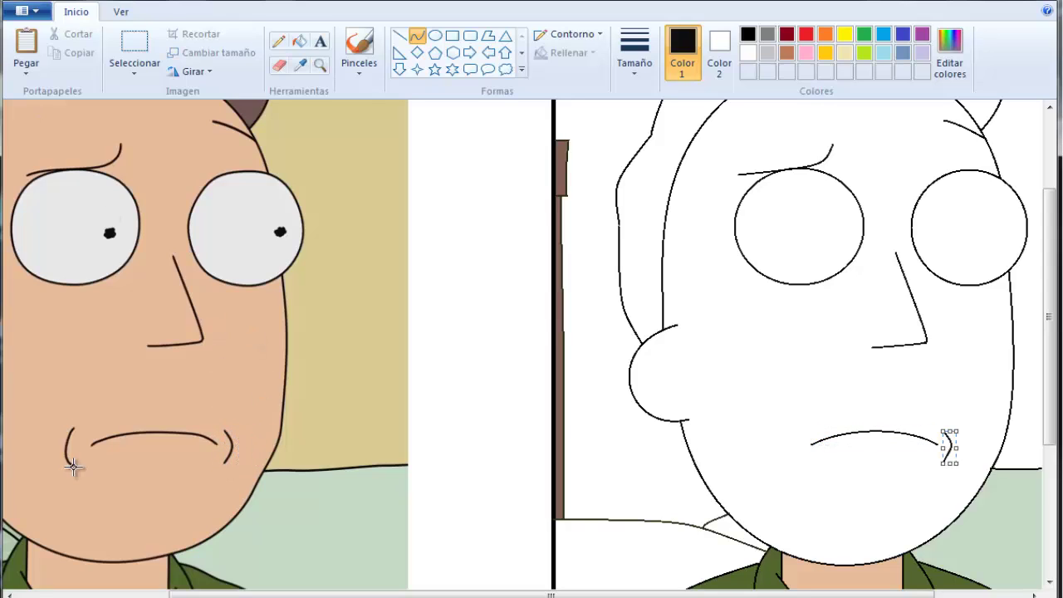
Trace the small curved crease at the mouth's left end from the reference and move it horizontally beside the mouth on the blank face.
{"action": "mouse_move", "coordinate": [73, 467]}
{"action": "left_mouse_down"}
{"action": "mouse_move", "coordinate": [75, 426]}
{"action": "mouse_move", "coordinate": [62, 445]}
{"action": "mouse_move", "coordinate": [66, 435]}
{"action": "left_mouse_up"}
{"action": "left_click", "coordinate": [62, 442]}
{"action": "key", "text": "Right"}
{"action": "key", "text": "Right"}
{"action": "key", "text": "Right"}
{"action": "key", "text": "Right"}
{"action": "key", "text": "Right"}
{"action": "key", "text": "Right"}
{"action": "key", "text": "Right"}
{"action": "key", "text": "Right"}
{"action": "key", "text": "Right"}
{"action": "key", "text": "Right"}
{"action": "key", "text": "Right"}
{"action": "key", "text": "Right"}
{"action": "key", "text": "Right"}
{"action": "key", "text": "Right"}
{"action": "key", "text": "Right"}
{"action": "key", "text": "Right"}
{"action": "key", "text": "Right"}
{"action": "key", "text": "Right"}
{"action": "key", "text": "Right"}
{"action": "key", "text": "Right"}
{"action": "key", "text": "Right"}
{"action": "key", "text": "Right"}
{"action": "key", "text": "Right"}
{"action": "key", "text": "Right"}
{"action": "key", "text": "Right"}
{"action": "key", "text": "Right"}
{"action": "key", "text": "Right"}
{"action": "key", "text": "Right"}
{"action": "key", "text": "Right"}
{"action": "key", "text": "Right"}
{"action": "key", "text": "Right"}
{"action": "key", "text": "Right"}
{"action": "key", "text": "Right"}
{"action": "key", "text": "Right"}
{"action": "key", "text": "Right"}
{"action": "key", "text": "Right"}
{"action": "key", "text": "Right"}
{"action": "key", "text": "Right"}
{"action": "key", "text": "Right"}
{"action": "key", "text": "Right"}
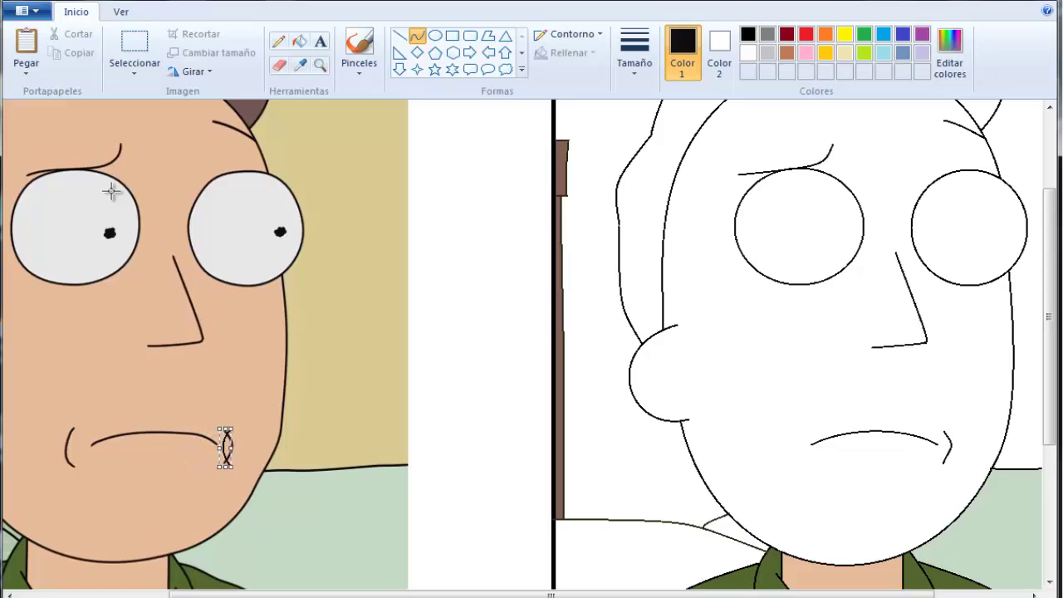
{"action": "key", "text": "Right"}
{"action": "key", "text": "Right"}
{"action": "key", "text": "Right"}
{"action": "key", "text": "Right"}
{"action": "key", "text": "Right"}
{"action": "key", "text": "Right"}
{"action": "key", "text": "Right"}
{"action": "key", "text": "Right"}
{"action": "key", "text": "Right"}
{"action": "key", "text": "Right"}
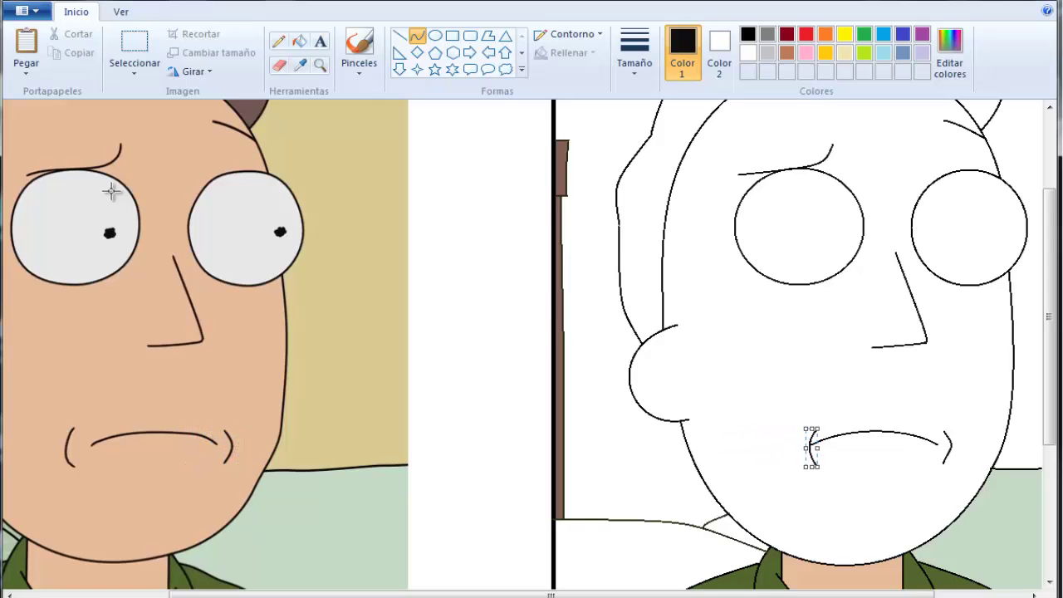
{"action": "key", "text": "Left"}
{"action": "key", "text": "Left"}
{"action": "key", "text": "Left"}
{"action": "key", "text": "Left"}
{"action": "key", "text": "Left"}
{"action": "key", "text": "Left"}
{"action": "key", "text": "Left"}
{"action": "key", "text": "Left"}
{"action": "key", "text": "Left"}
{"action": "key", "text": "Left"}
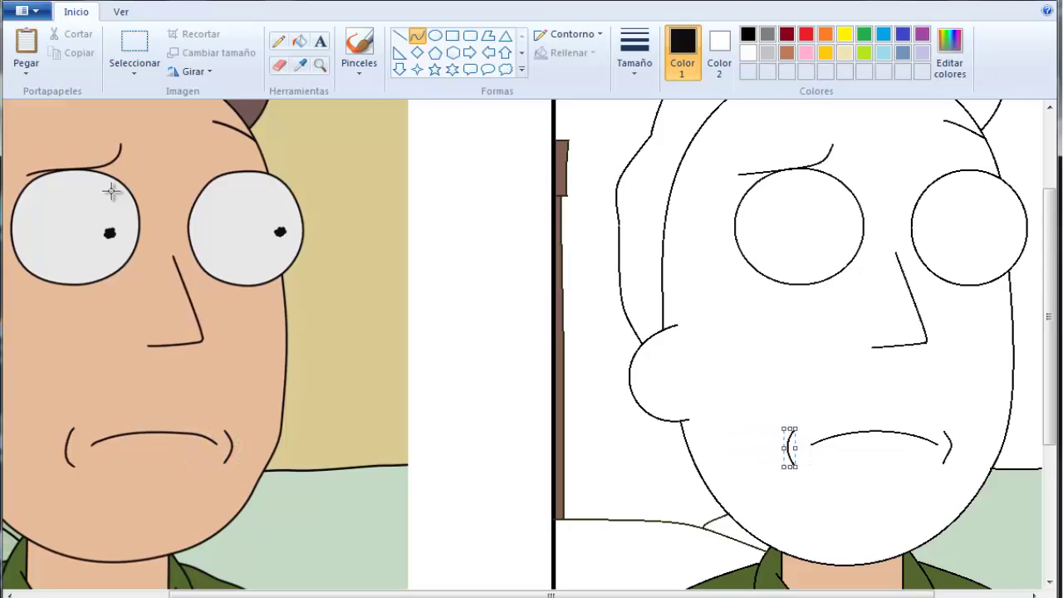
Fill the white couch area behind the man's left-hand shoulder with the pale green sampled from the reference.
{"action": "left_click", "coordinate": [320, 65]}
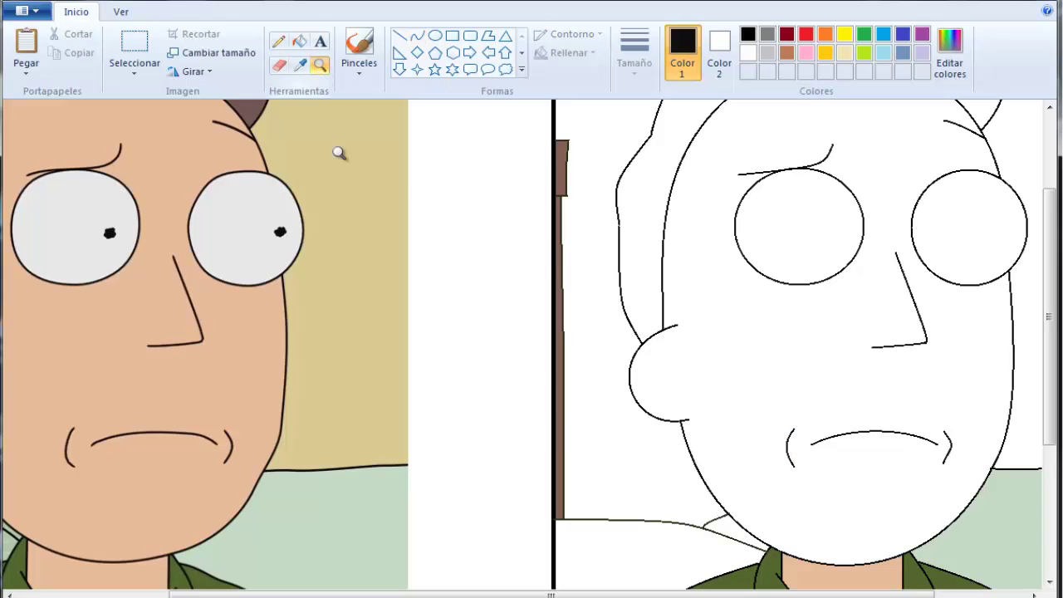
{"action": "right_click", "coordinate": [368, 221]}
{"action": "left_click", "coordinate": [300, 65]}
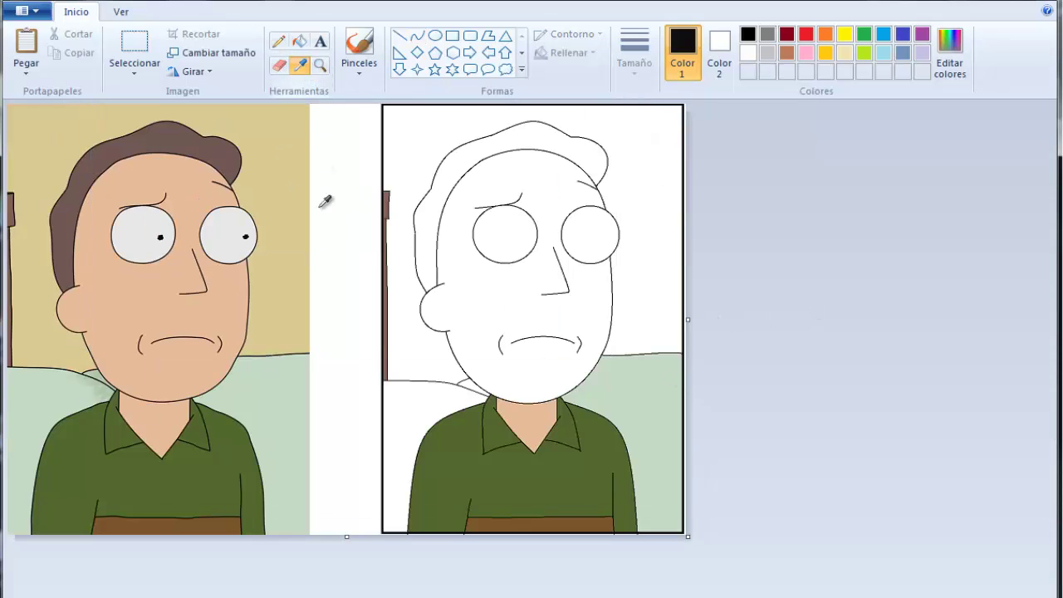
{"action": "left_click", "coordinate": [91, 380]}
{"action": "left_click", "coordinate": [300, 41]}
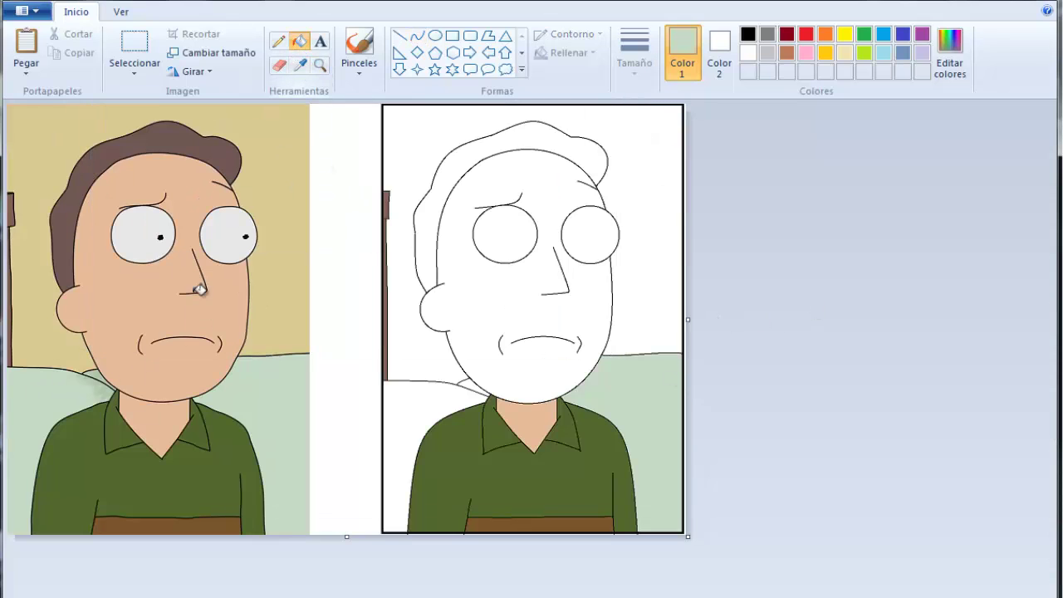
{"action": "left_click", "coordinate": [423, 392]}
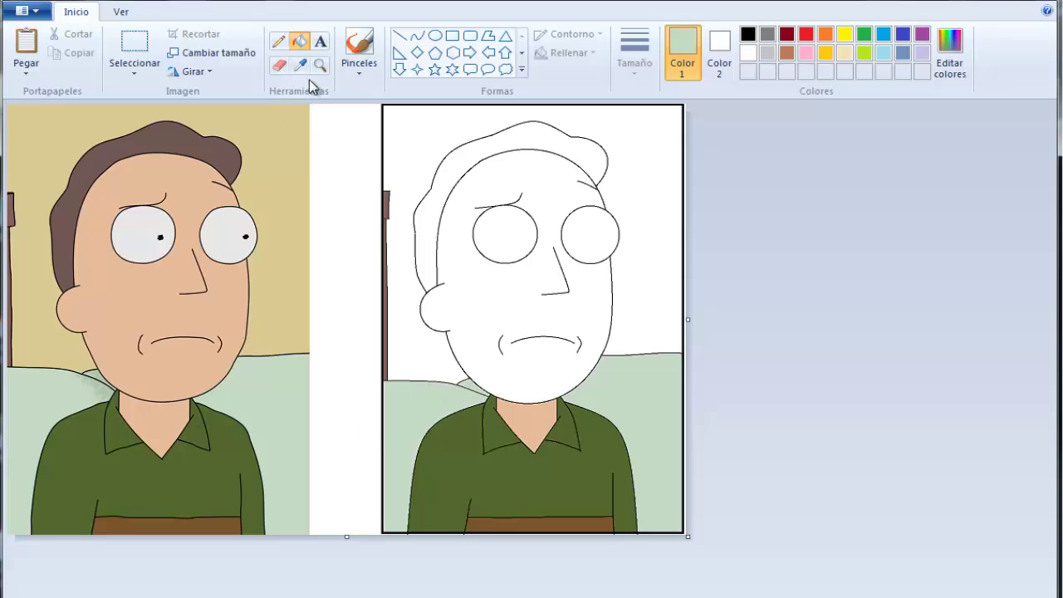
Fill the wall behind the man with the tan sampled from the reference wall.
{"action": "left_click", "coordinate": [300, 65]}
{"action": "left_click", "coordinate": [257, 214]}
{"action": "left_click", "coordinate": [457, 127]}
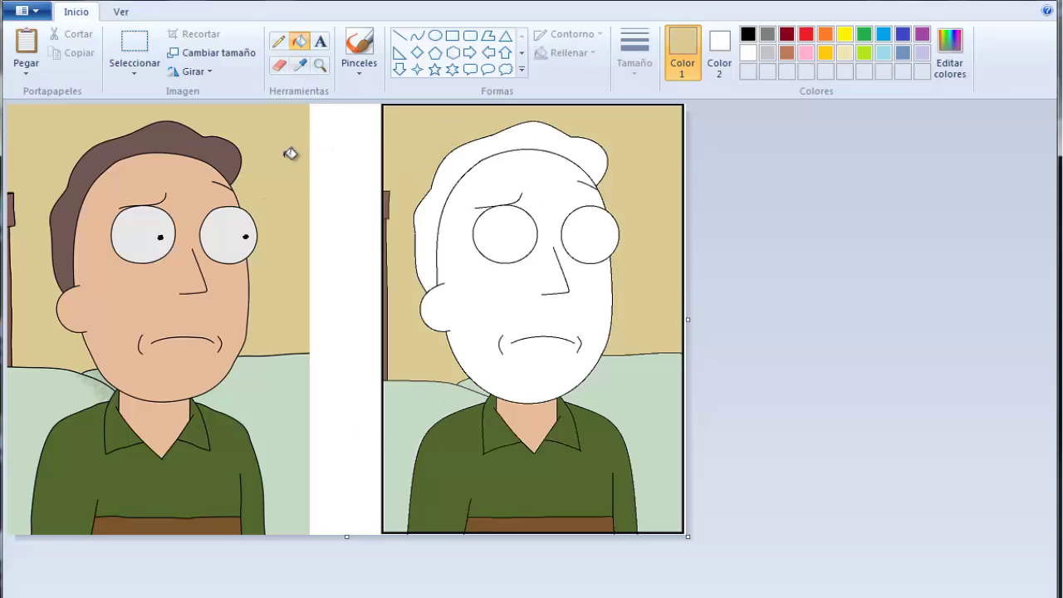
Fill the face with the skin colour sampled from the reference face.
{"action": "left_click", "coordinate": [300, 65]}
{"action": "left_click", "coordinate": [154, 281]}
{"action": "left_click", "coordinate": [482, 297]}
Fill both eyes with the light grey sampled from the reference eye and add their small black pupils.
{"action": "left_click", "coordinate": [300, 64]}
{"action": "left_click", "coordinate": [221, 249]}
{"action": "left_click", "coordinate": [499, 230]}
{"action": "left_click", "coordinate": [587, 231]}
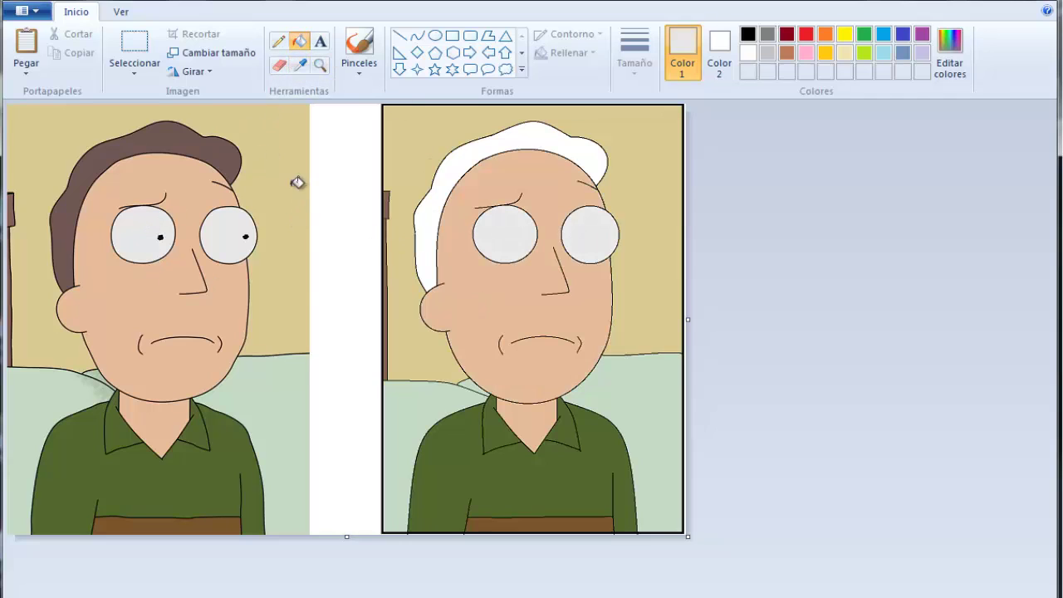
{"action": "left_click", "coordinate": [320, 65]}
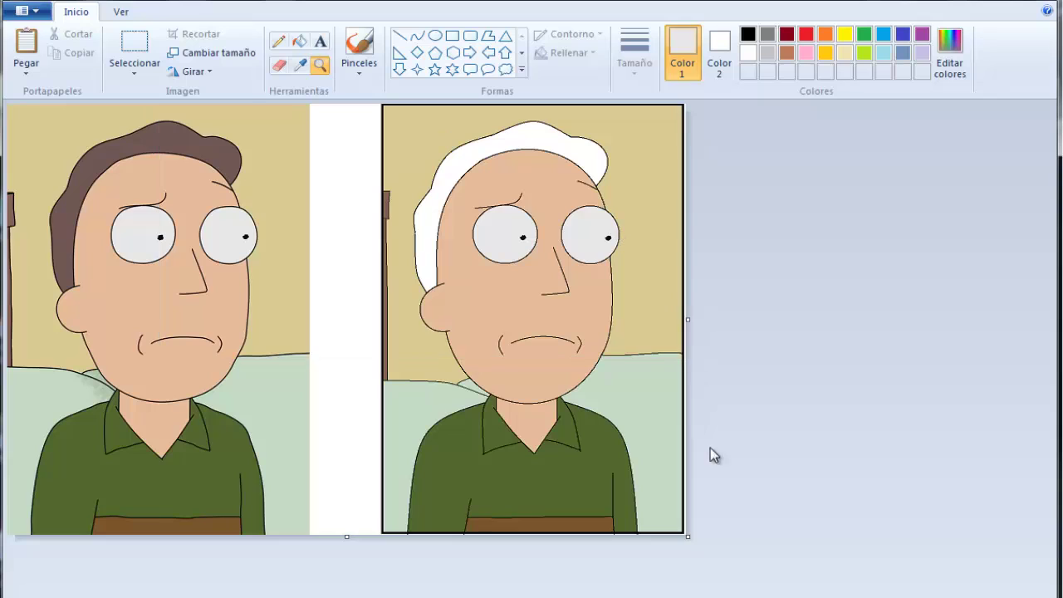
Fill the hair with the brown sampled from the reference hair and trim the canvas's right edge slightly.
{"action": "left_click", "coordinate": [300, 65]}
{"action": "left_click", "coordinate": [218, 148]}
{"action": "left_click", "coordinate": [488, 145]}
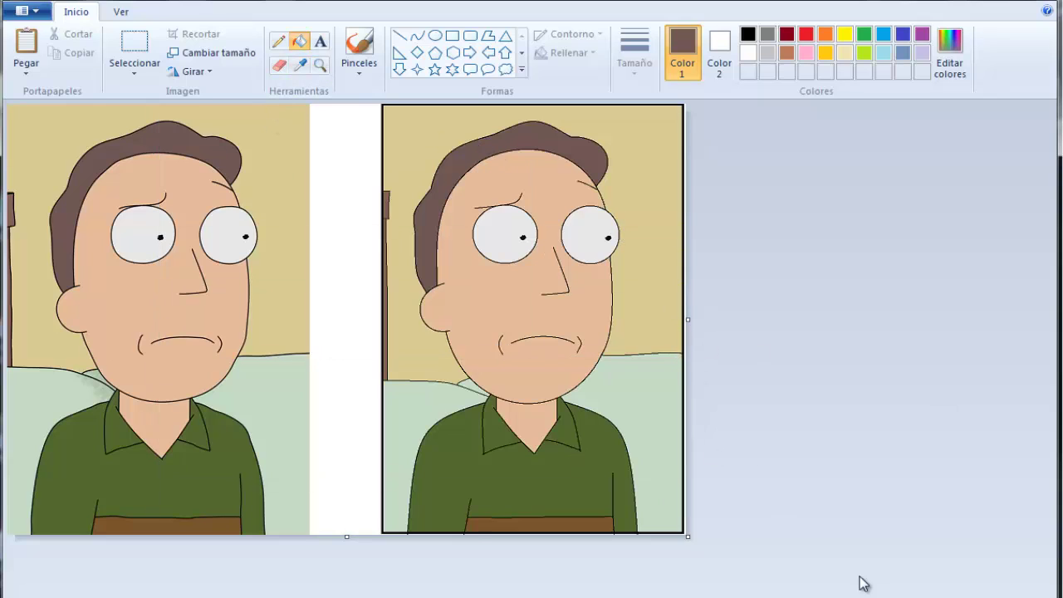
{"action": "left_click_drag", "start_coordinate": [687, 319], "coordinate": [686, 319]}
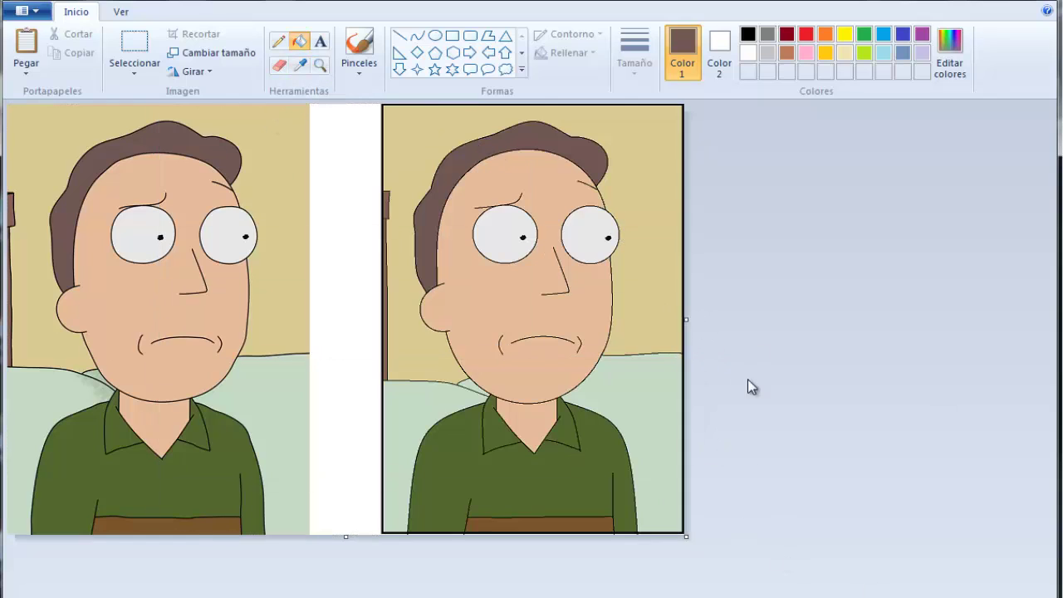
Choose a textured brush and sample the darker green shading on the reference couch beside the shirt collar.
{"action": "left_click", "coordinate": [320, 64]}
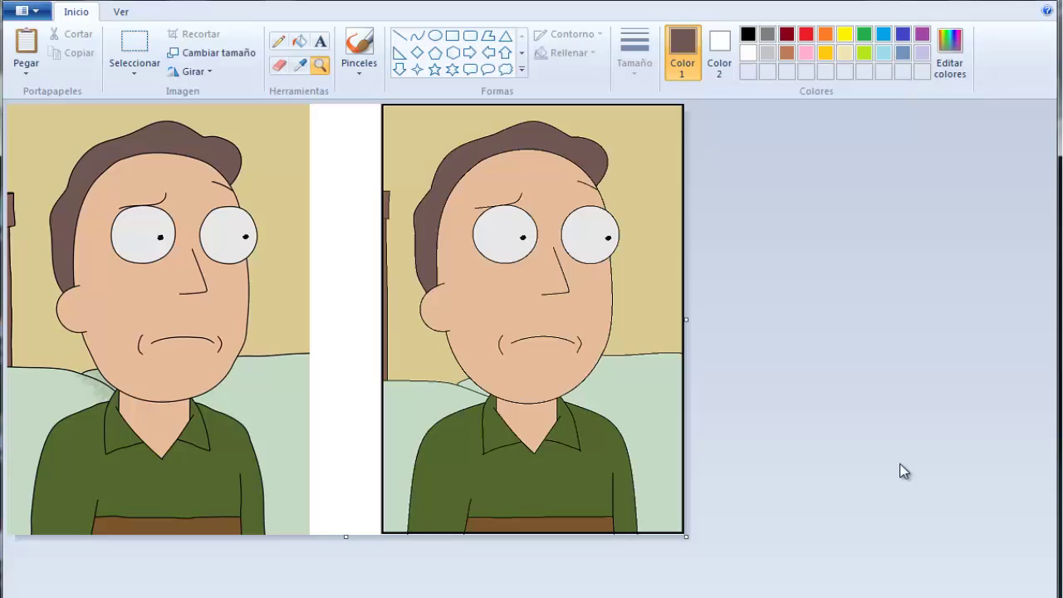
{"action": "left_click", "coordinate": [209, 387]}
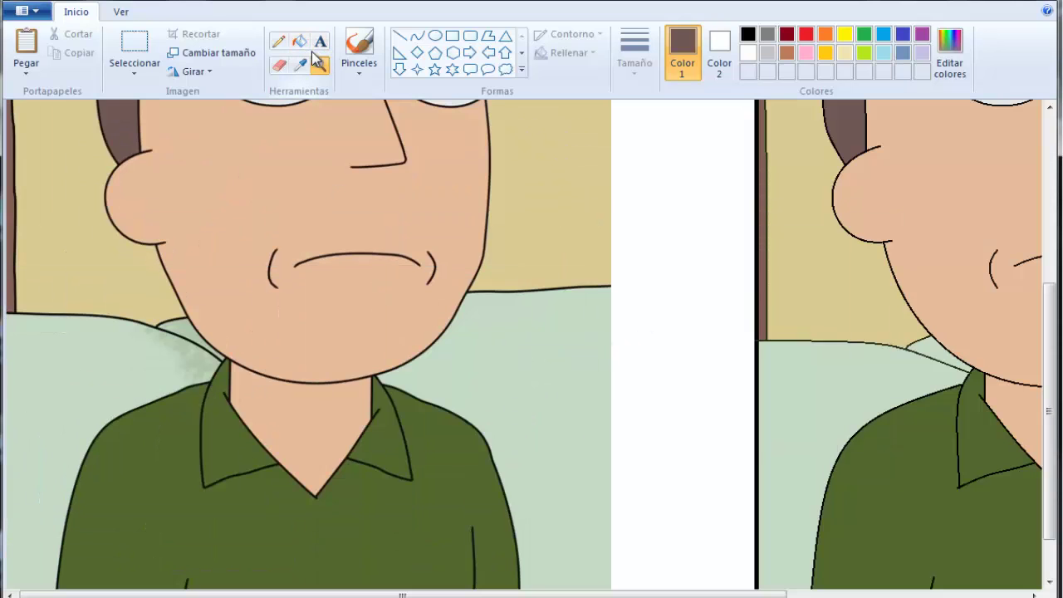
{"action": "left_click", "coordinate": [359, 67]}
{"action": "left_click", "coordinate": [413, 166]}
{"action": "left_click", "coordinate": [300, 65]}
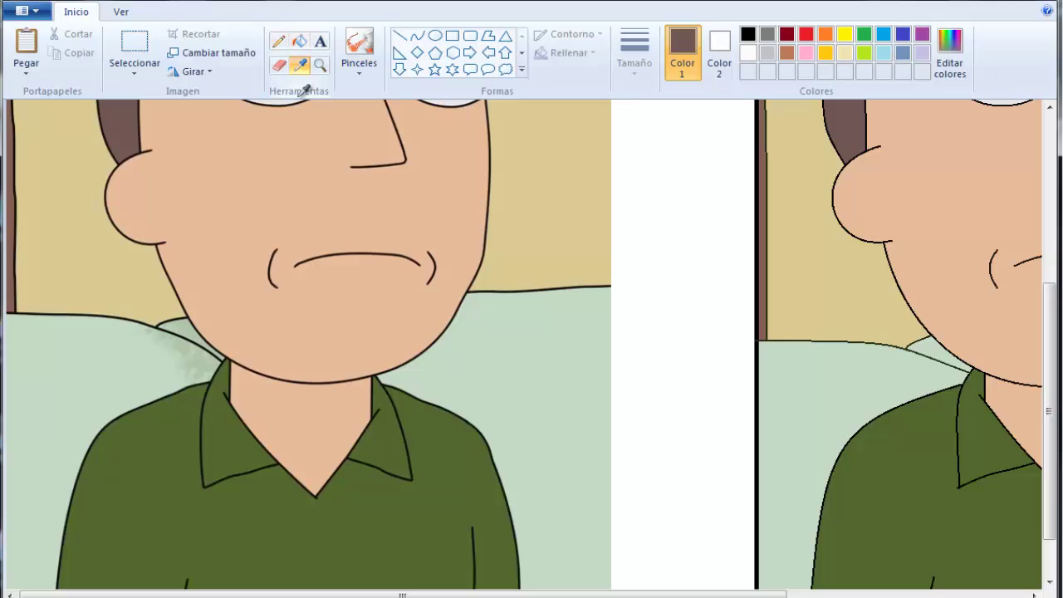
{"action": "left_click", "coordinate": [185, 344]}
{"action": "scroll", "coordinate": [571, 562], "scroll_direction": "right", "scroll_amount": 1}
{"action": "left_click_drag", "start_coordinate": [571, 594], "coordinate": [720, 595]}
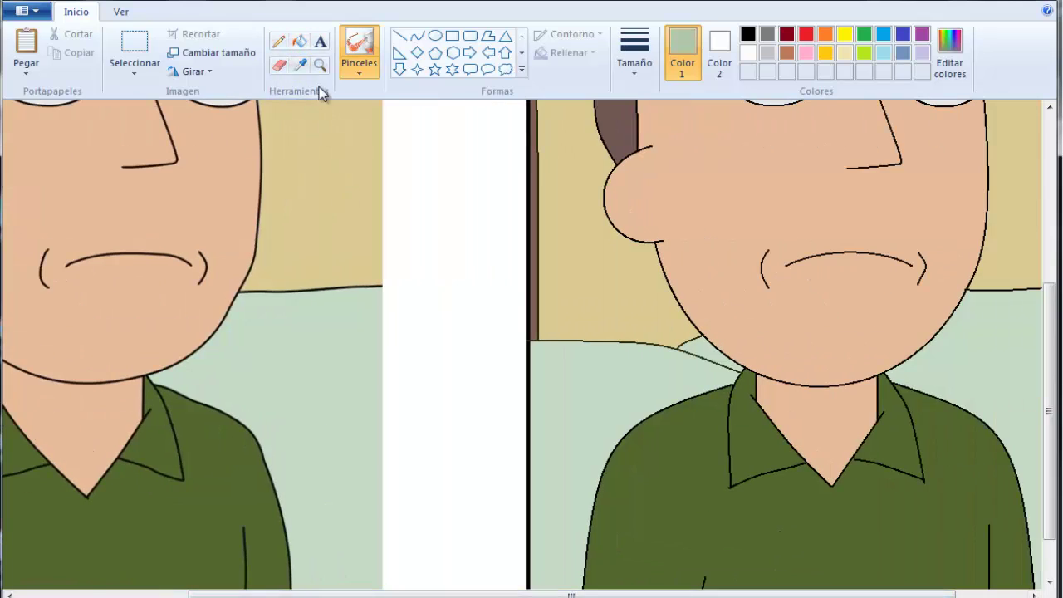
Paint patchy darker green shading on the redrawn couch and its small fold beside the collar, undoing the last stroke.
{"action": "left_click", "coordinate": [321, 66]}
{"action": "left_click", "coordinate": [732, 366]}
{"action": "left_click", "coordinate": [454, 354]}
{"action": "left_click", "coordinate": [359, 43]}
{"action": "left_click", "coordinate": [534, 384]}
{"action": "mouse_move", "coordinate": [565, 384]}
{"action": "left_mouse_down"}
{"action": "mouse_move", "coordinate": [618, 378]}
{"action": "mouse_move", "coordinate": [453, 385]}
{"action": "mouse_move", "coordinate": [448, 332]}
{"action": "mouse_move", "coordinate": [388, 331]}
{"action": "mouse_move", "coordinate": [503, 357]}
{"action": "mouse_move", "coordinate": [370, 326]}
{"action": "mouse_move", "coordinate": [593, 389]}
{"action": "mouse_move", "coordinate": [548, 311]}
{"action": "left_mouse_up"}
{"action": "key", "text": "ctrl+z"}
{"action": "key", "text": "ctrl+y"}
{"action": "key", "text": "ctrl+z"}
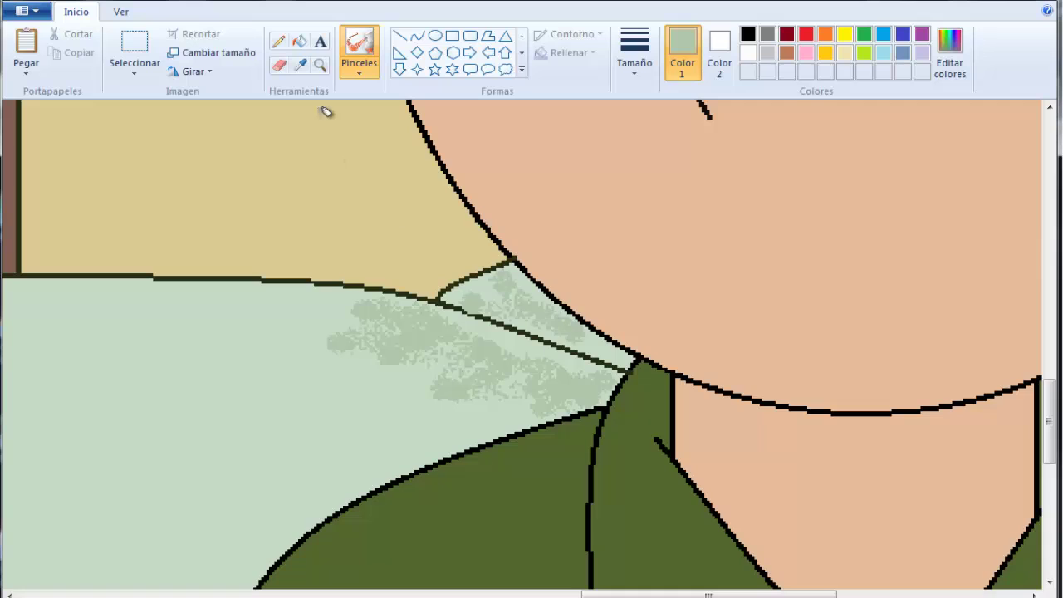
{"action": "left_click", "coordinate": [320, 65]}
{"action": "right_click", "coordinate": [341, 208]}
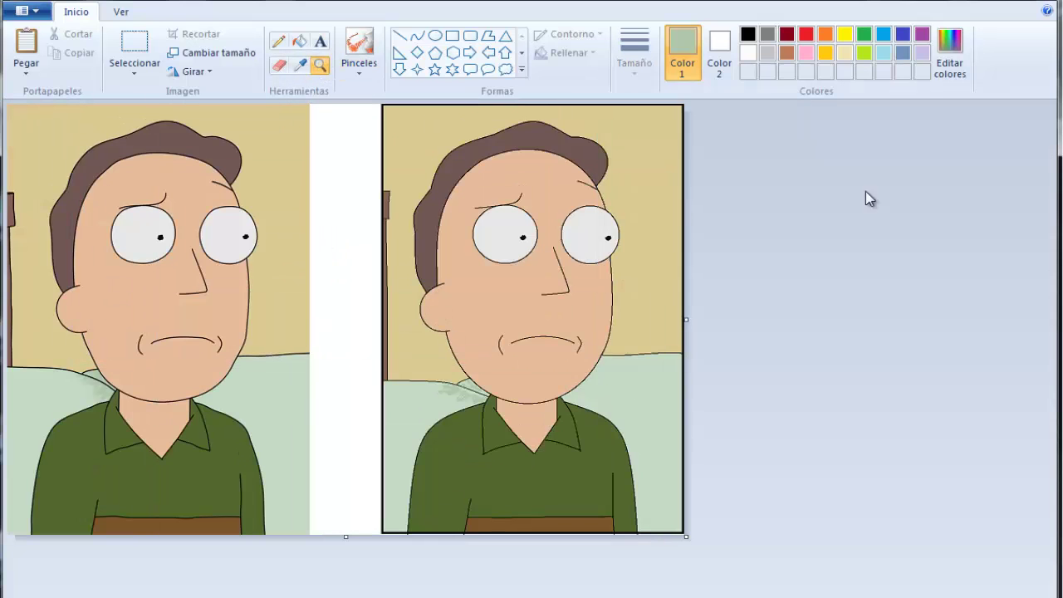